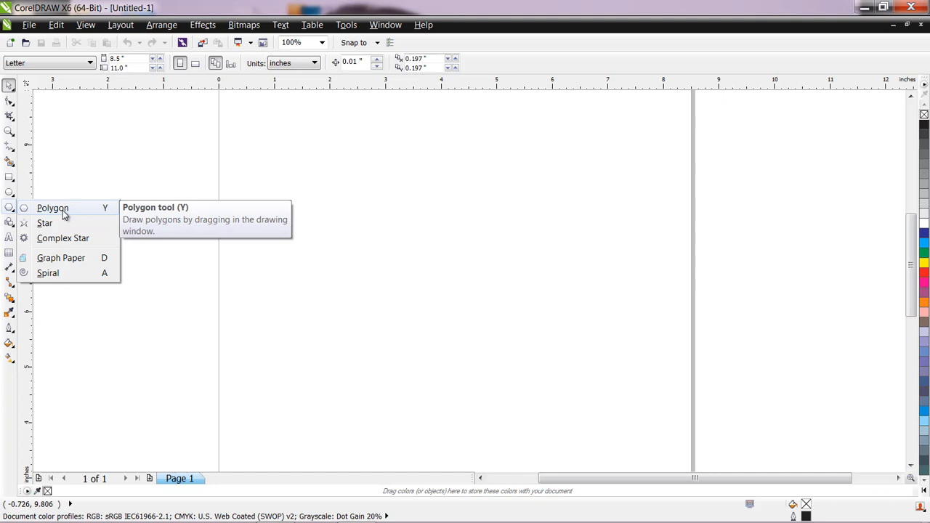
# Draw a polygon about 2.5 inches wide in the upper middle of the page and give it 11 sides
pyautogui.click(63, 211)
pyautogui.moveTo(368, 176); pyautogui.dragTo(512, 317)
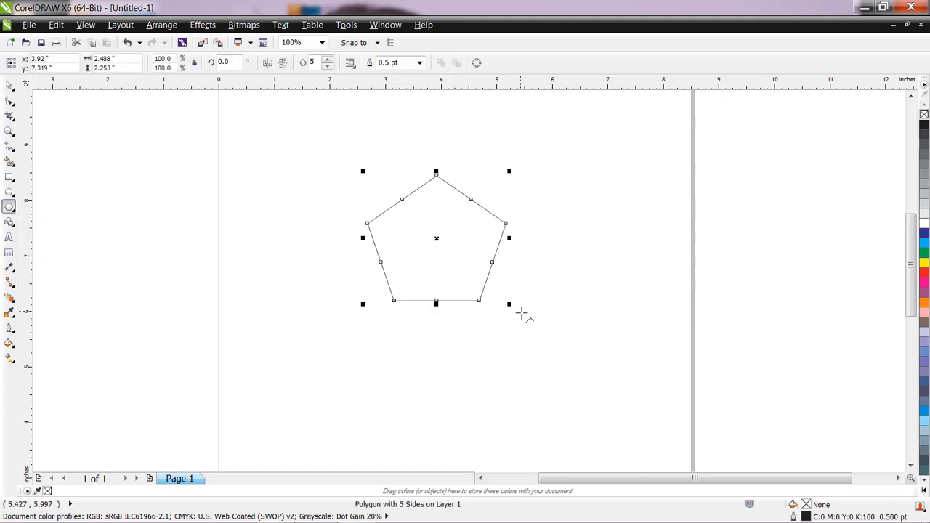
pyautogui.click(328, 61)
pyautogui.click(328, 61)
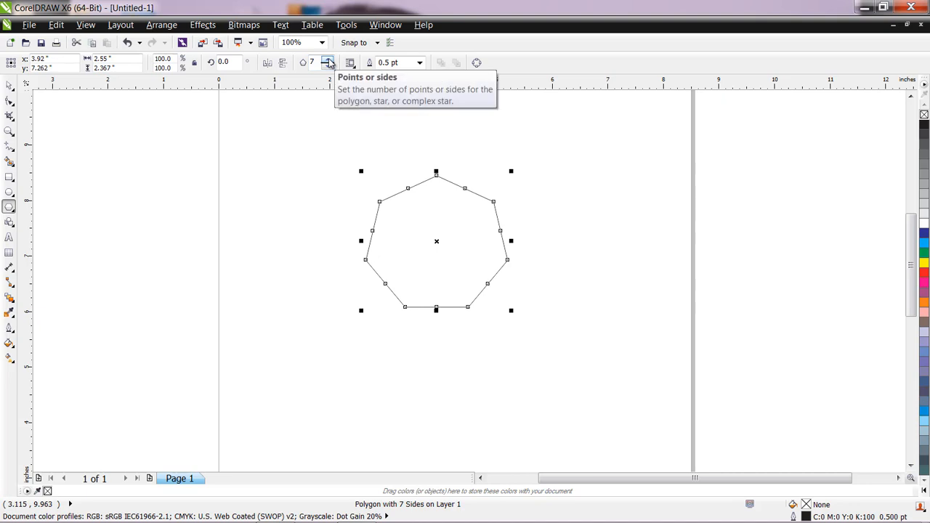
pyautogui.click(328, 60)
pyautogui.click(327, 61)
pyautogui.click(328, 60)
pyautogui.click(328, 60)
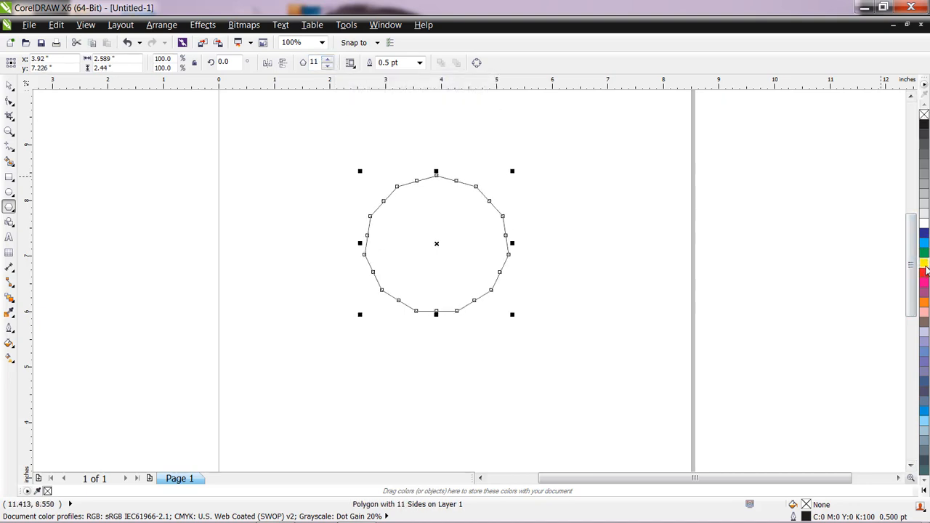
# Try yellow and green fills on the 11-sided polygon, then fill it with red
pyautogui.click(923, 264)
pyautogui.click(924, 253)
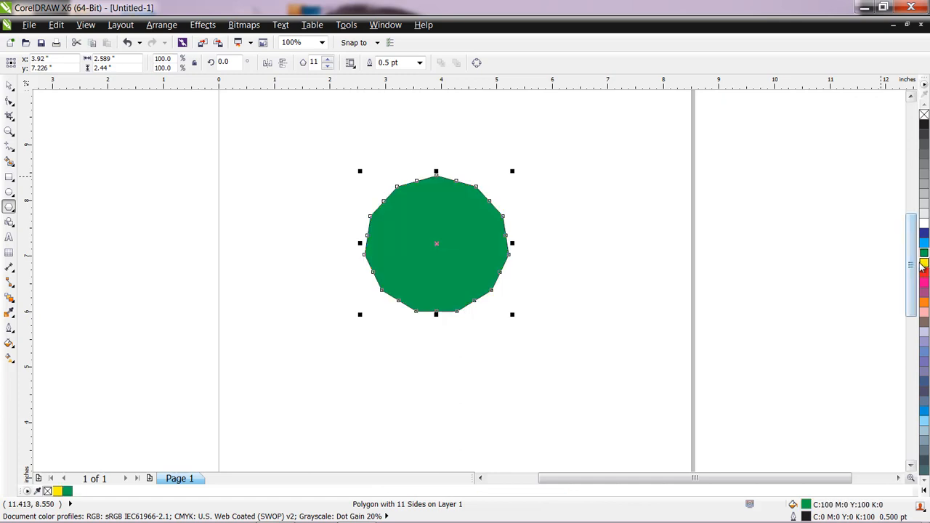
pyautogui.click(924, 273)
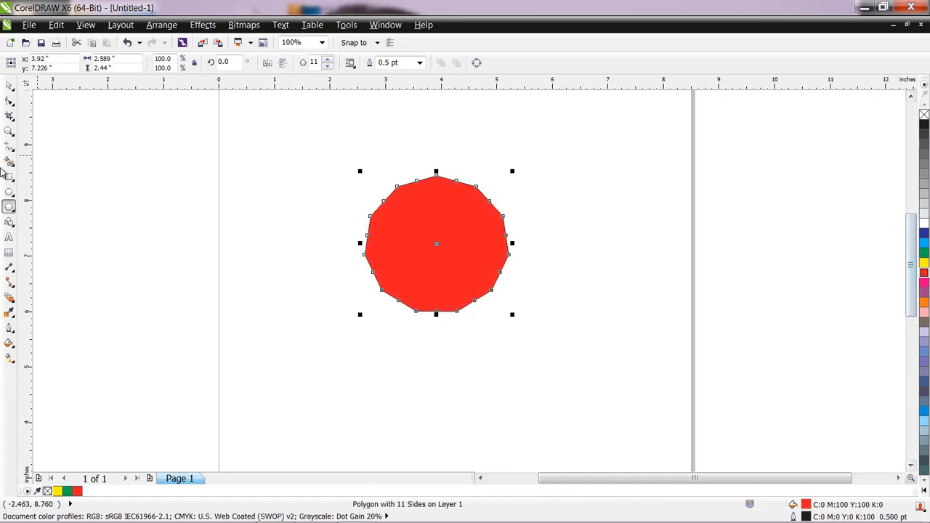
# Reshape the polygon into an interlaced 11-pointed star by moving its nodes outward so the tips meet, and fill it with magenta
pyautogui.click(9, 103)
pyautogui.moveTo(461, 186); pyautogui.dragTo(327, 302)
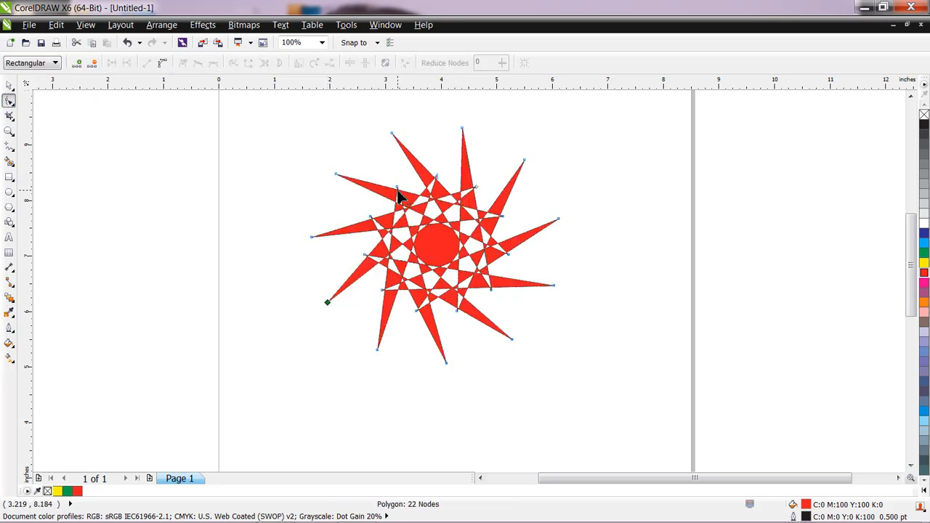
pyautogui.moveTo(397, 189); pyautogui.dragTo(384, 139)
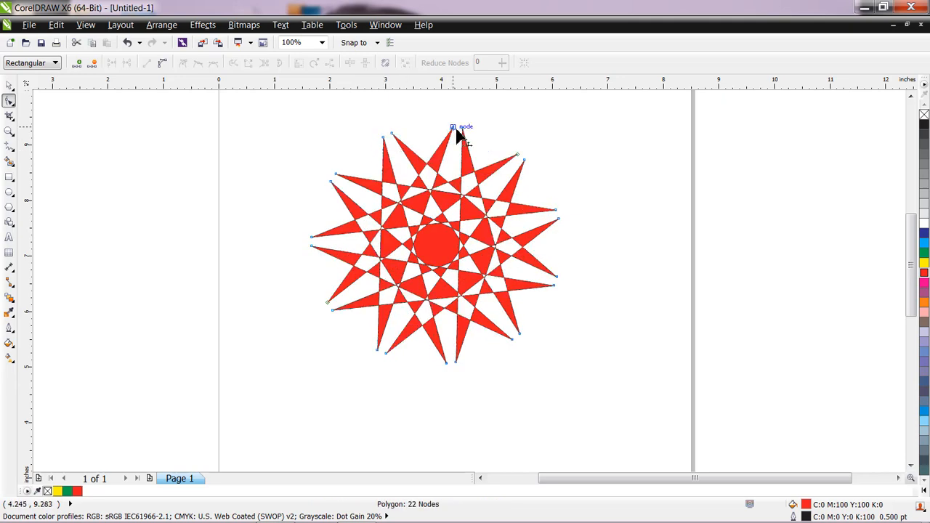
pyautogui.moveTo(457, 129); pyautogui.dragTo(555, 221)
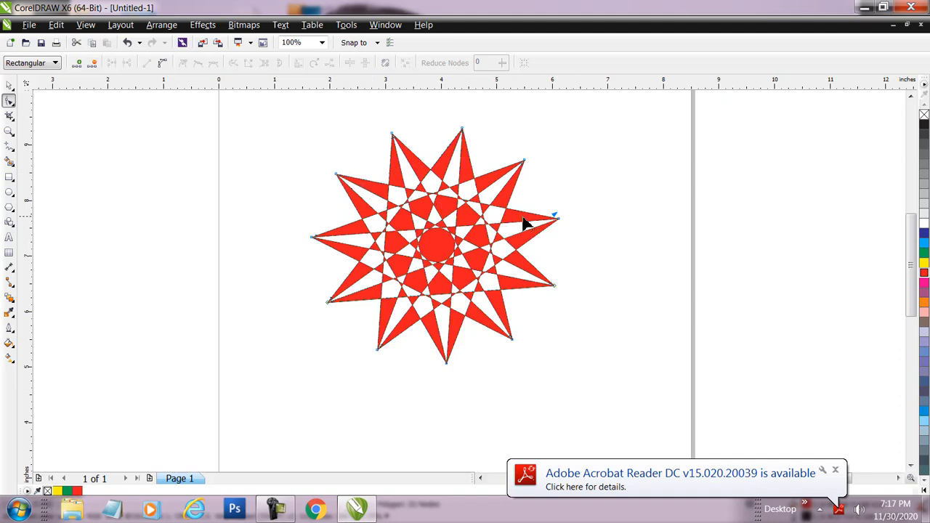
pyautogui.click(924, 283)
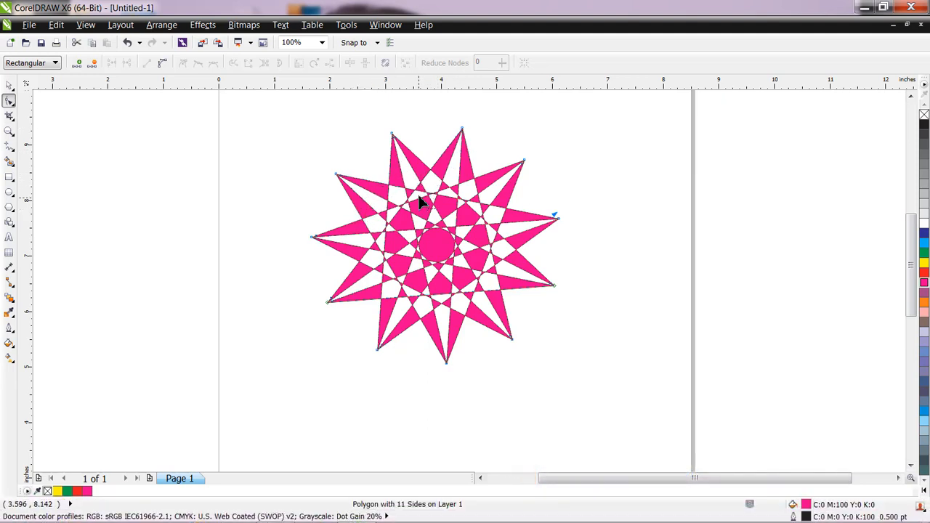
# Use Smart Fill to color the narrow white wedge inside each of the star's 11 points yellow
pyautogui.click(9, 131)
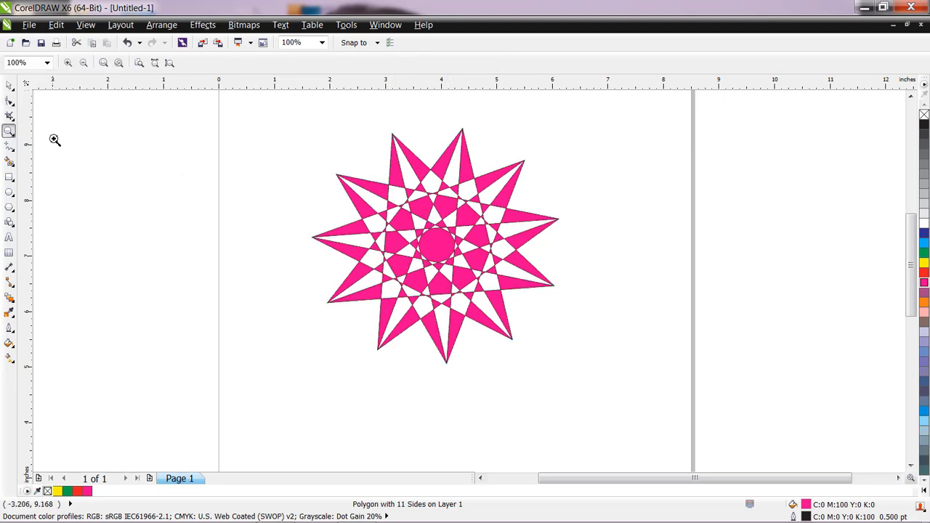
pyautogui.moveTo(310, 120); pyautogui.dragTo(593, 371)
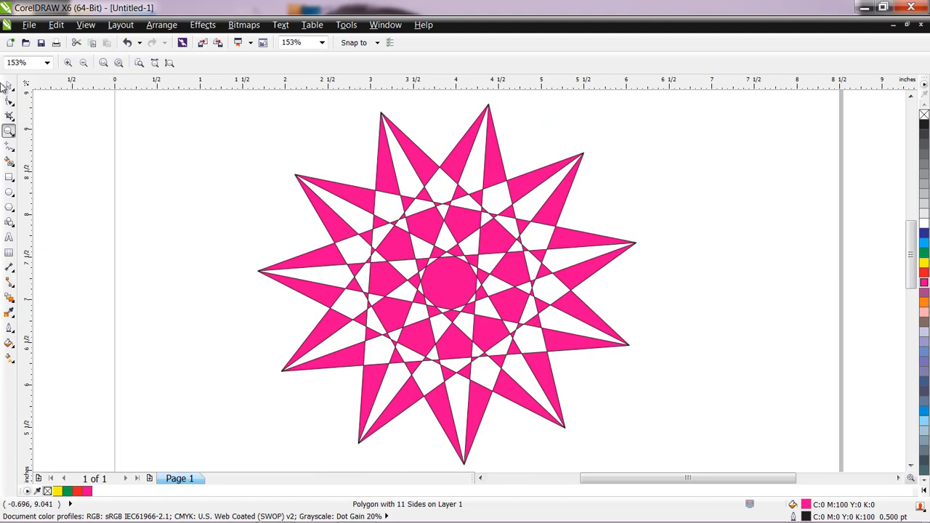
pyautogui.click(12, 166)
pyautogui.click(54, 164)
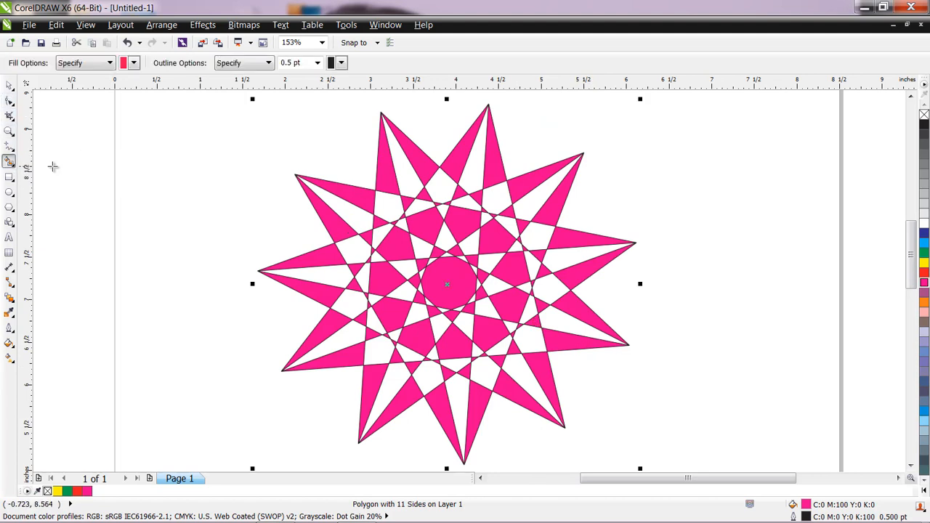
pyautogui.click(134, 63)
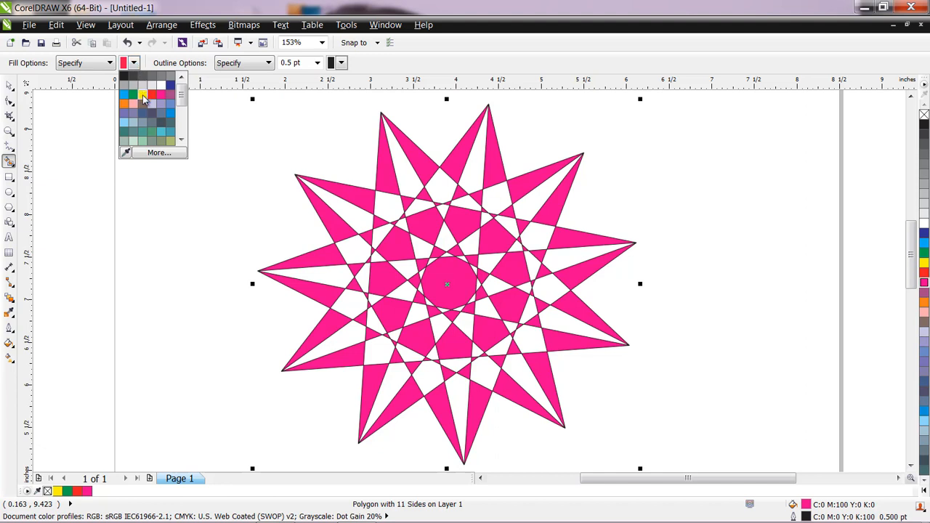
pyautogui.click(146, 101)
pyautogui.click(340, 211)
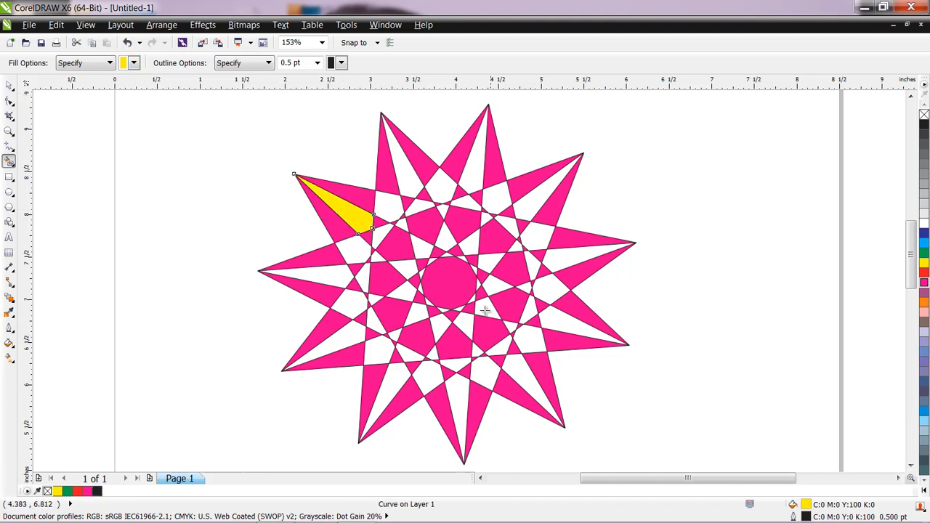
pyautogui.click(527, 383)
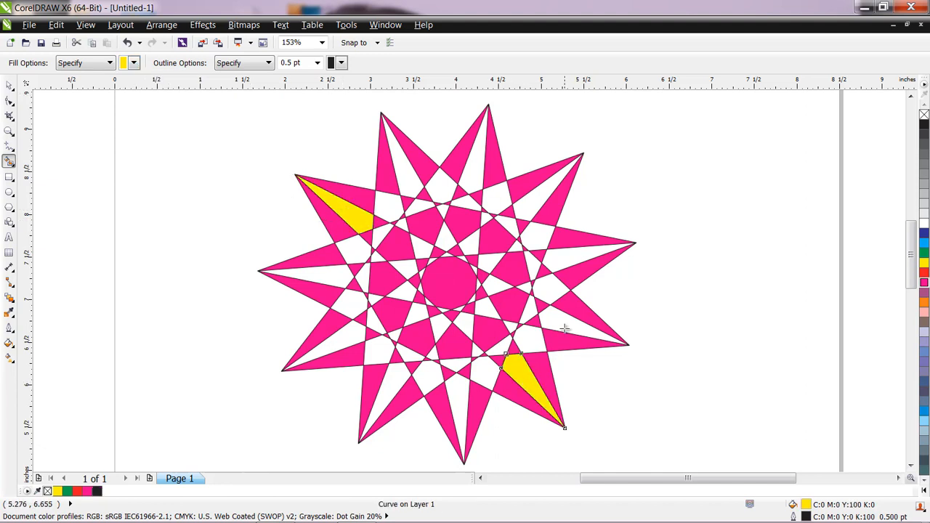
pyautogui.click(565, 329)
pyautogui.click(570, 257)
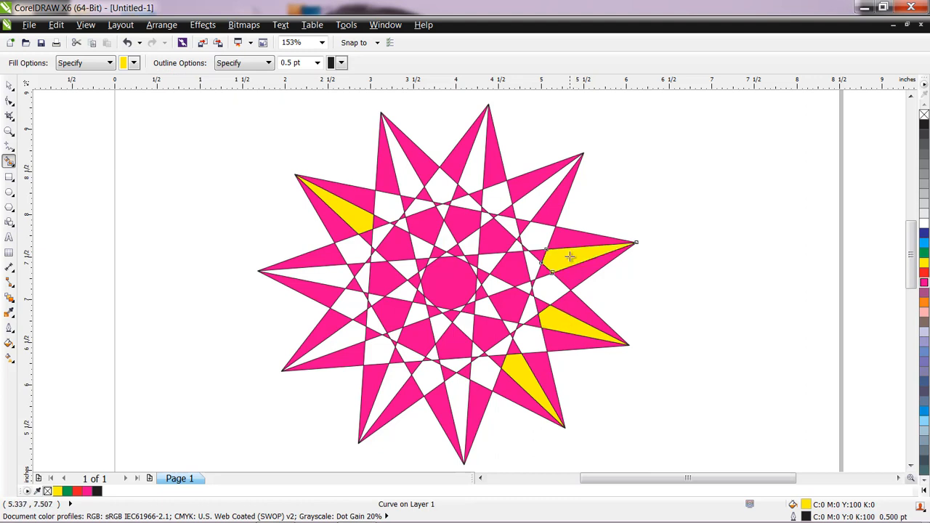
pyautogui.click(528, 194)
pyautogui.click(480, 165)
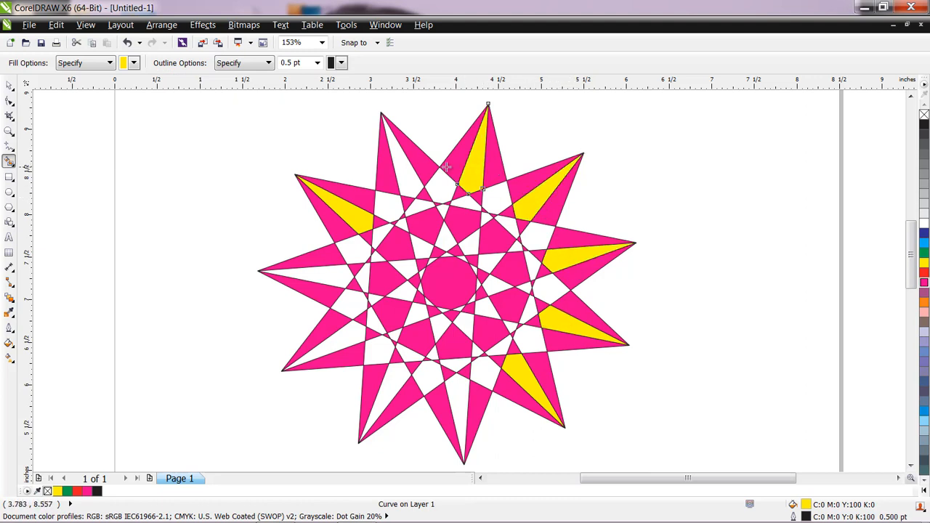
pyautogui.click(401, 170)
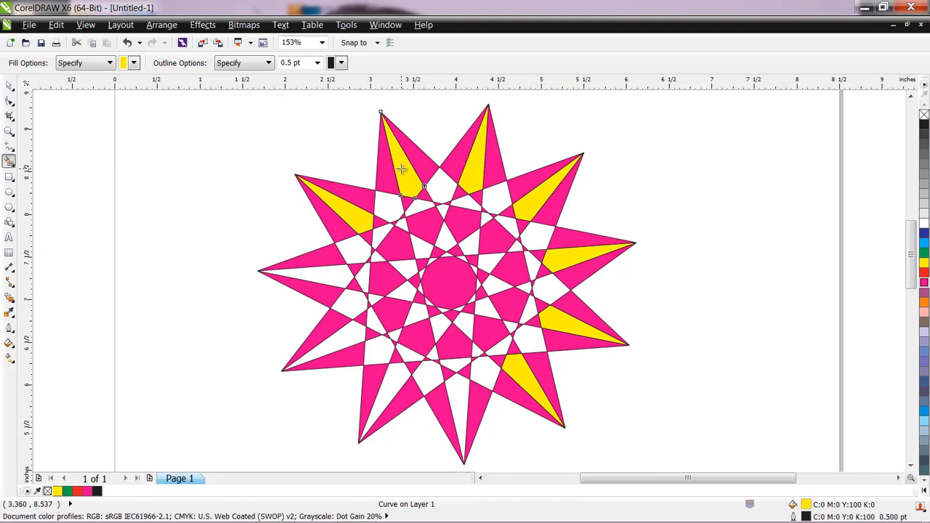
pyautogui.click(326, 279)
pyautogui.click(342, 340)
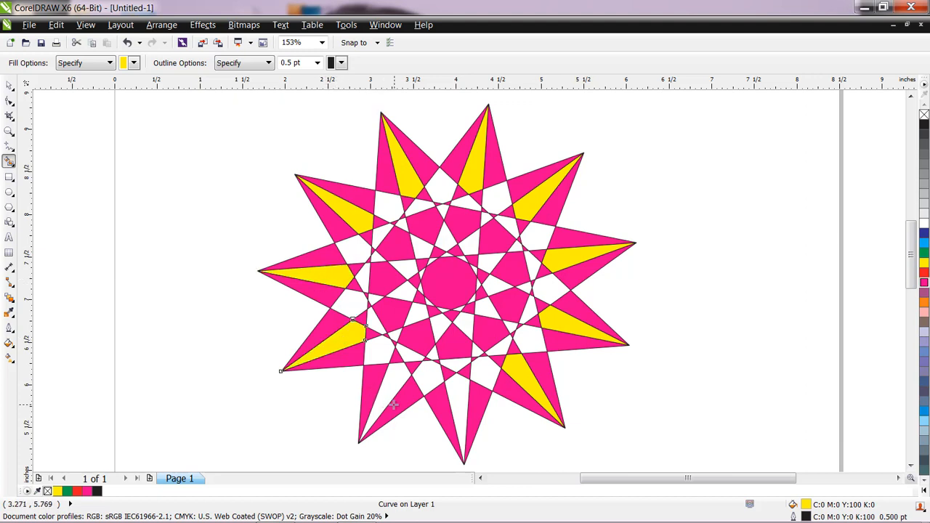
pyautogui.click(389, 392)
pyautogui.click(459, 404)
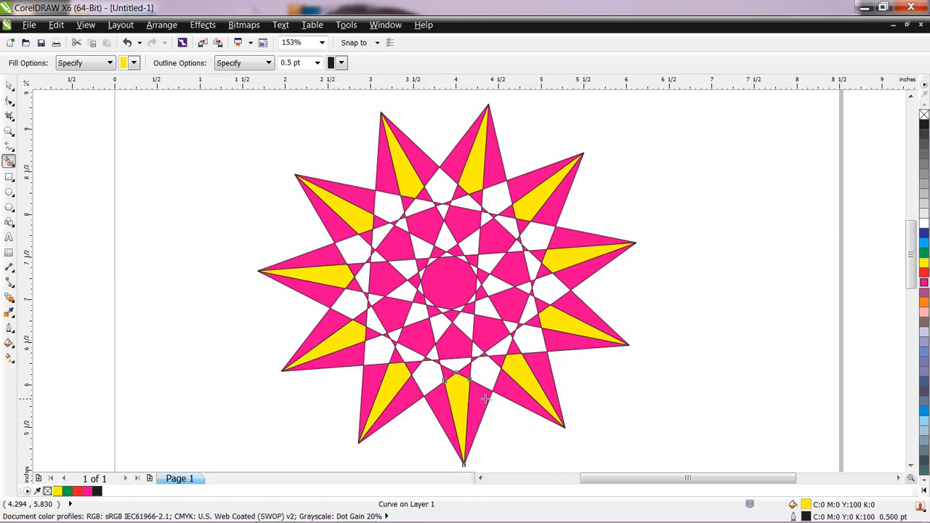
# Smart Fill the 11 white pentagons between the star's points with turquoise (C60 M0 Y20 K0)
pyautogui.click(134, 64)
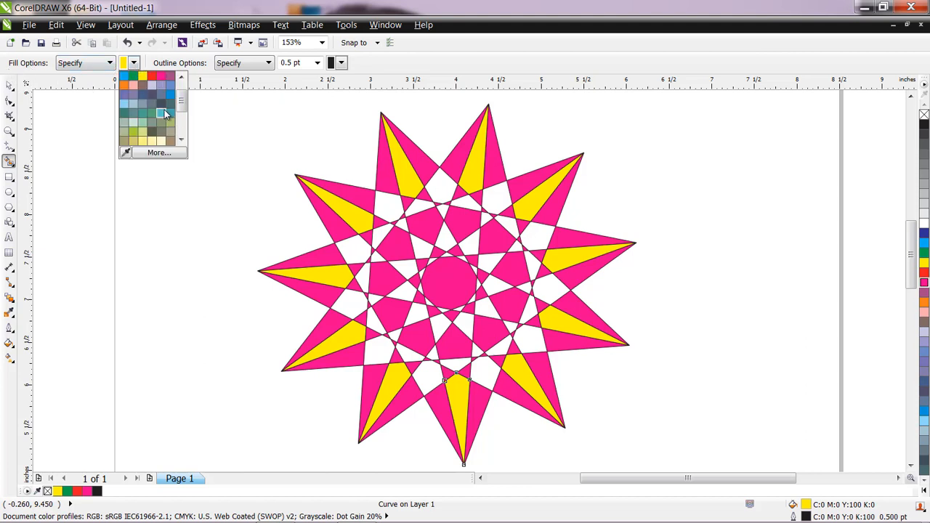
pyautogui.click(170, 113)
pyautogui.click(387, 210)
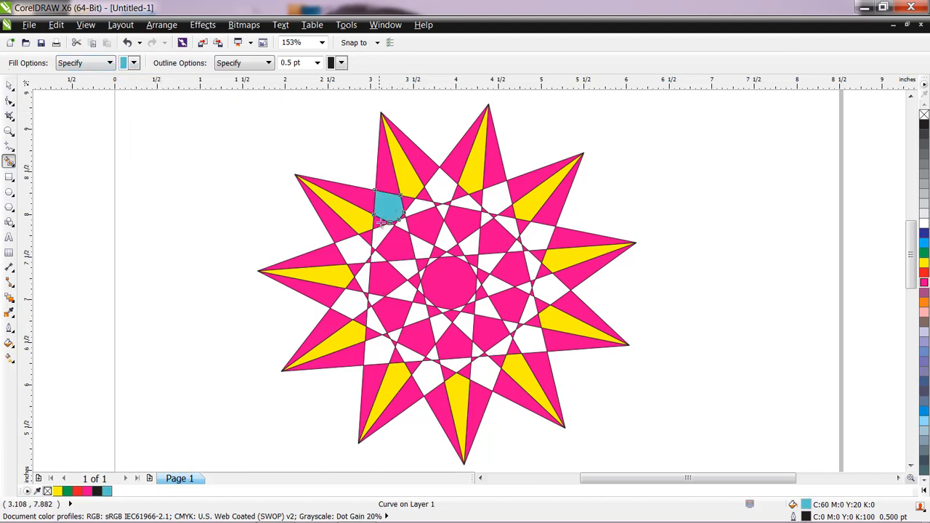
pyautogui.click(357, 251)
pyautogui.click(353, 308)
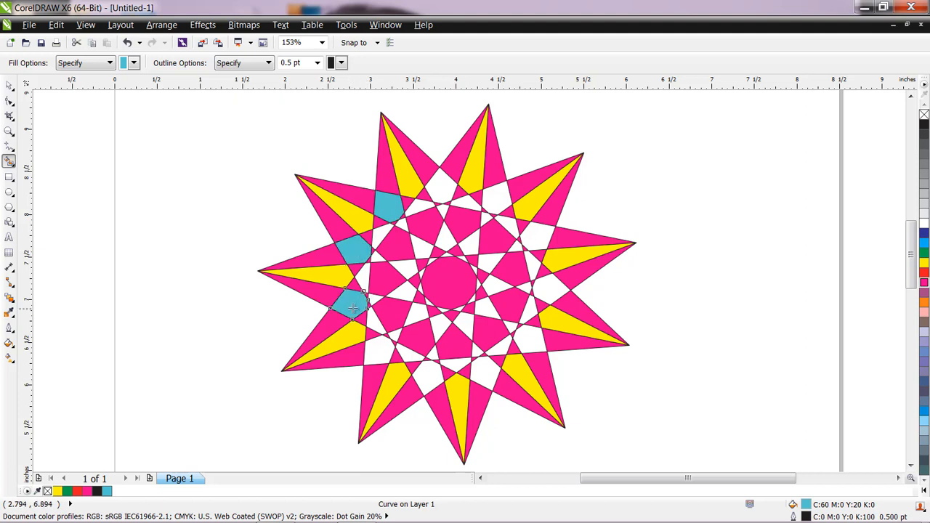
pyautogui.click(386, 354)
pyautogui.click(427, 381)
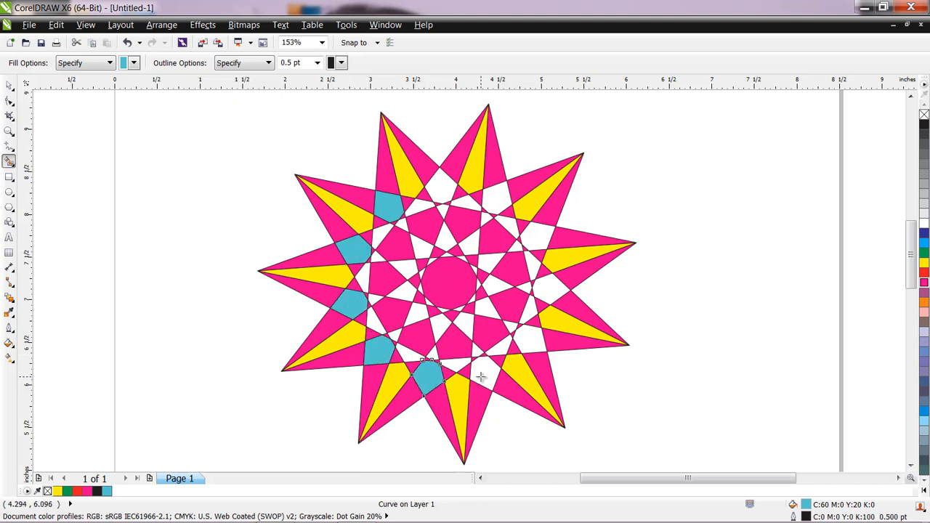
pyautogui.click(481, 375)
pyautogui.click(526, 339)
pyautogui.click(546, 296)
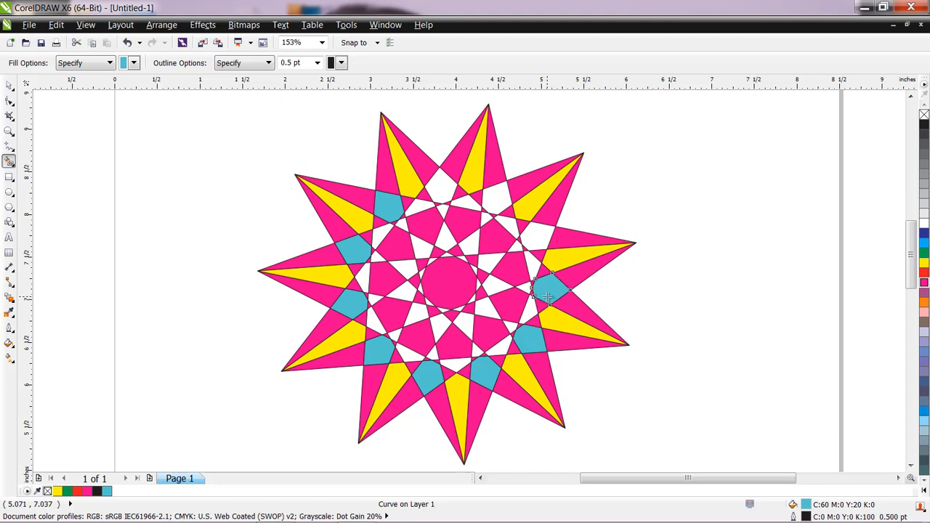
pyautogui.click(535, 238)
pyautogui.click(495, 198)
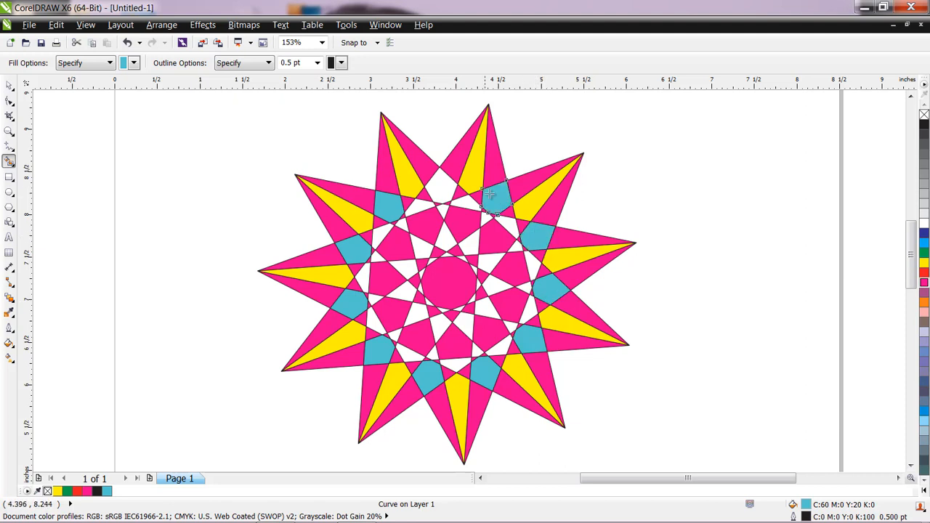
pyautogui.click(439, 181)
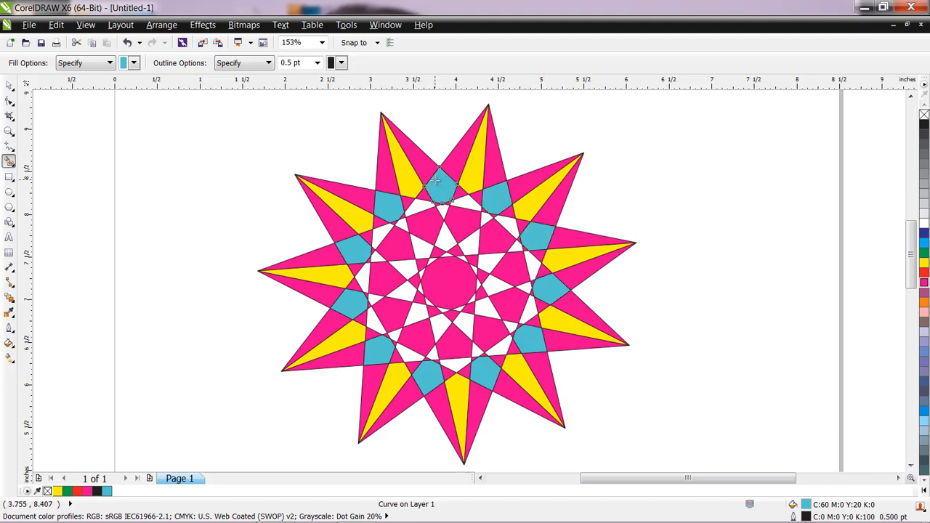
# Choose a light yellow-green, C22 M0 Y76 K0, from the color mixer as the Smart Fill color
pyautogui.click(134, 63)
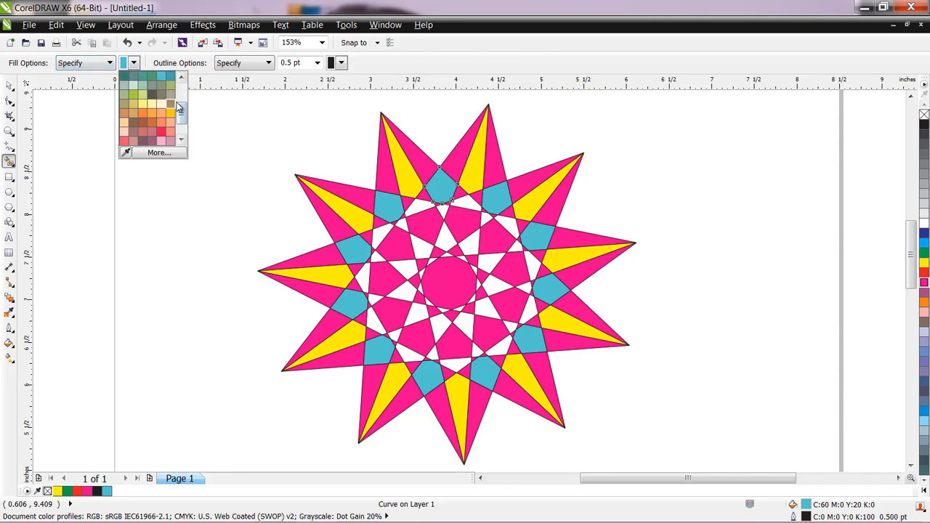
pyautogui.scroll(-2, 181, 127)
pyautogui.click(166, 152)
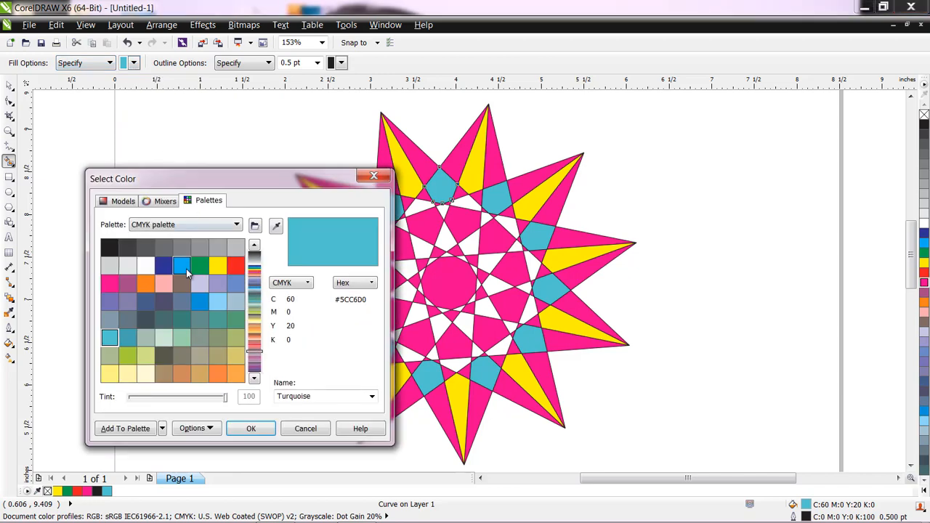
pyautogui.click(162, 202)
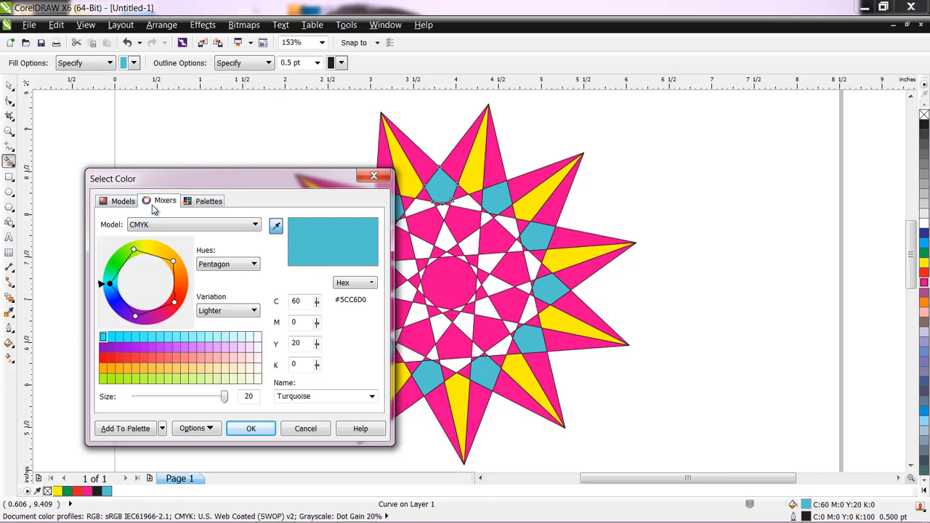
pyautogui.click(170, 379)
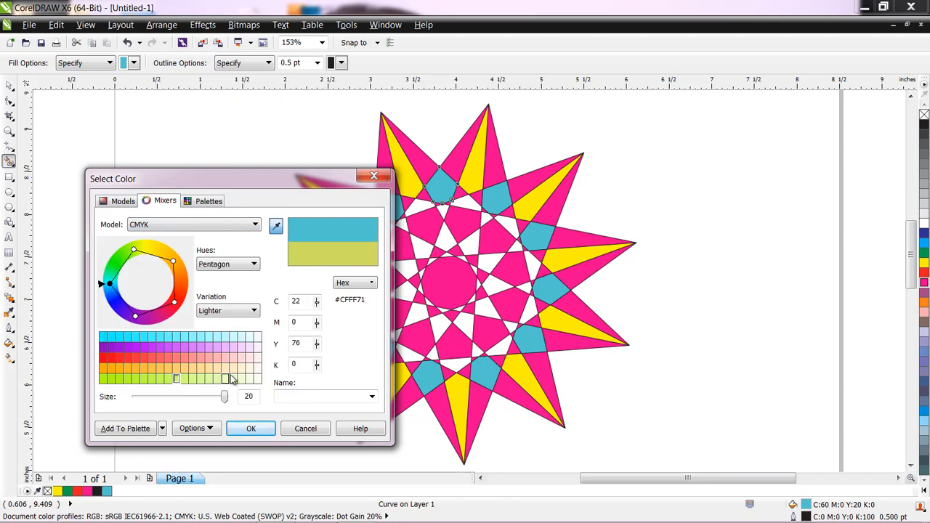
pyautogui.click(251, 429)
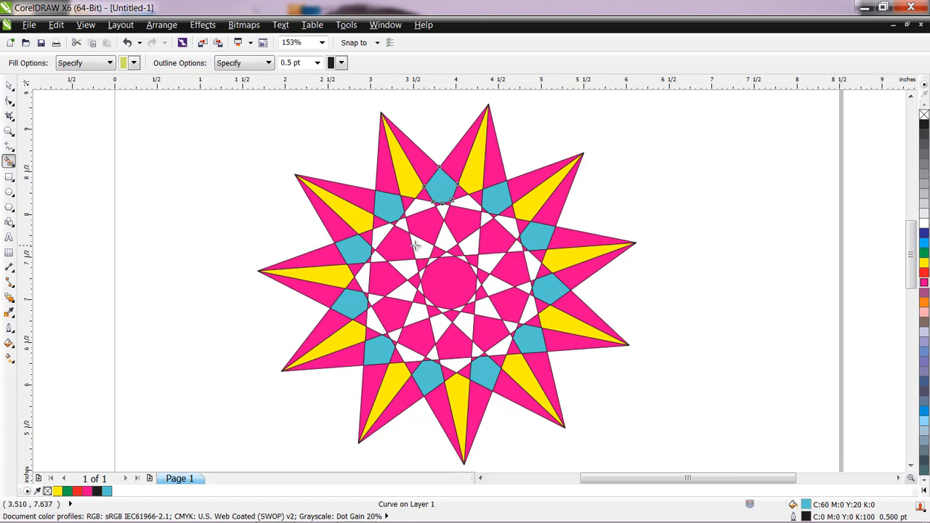
# Smart Fill the 11 white kite shapes surrounding the star's central circle with light yellow-green (C22 M0 Y76 K0)
pyautogui.click(418, 247)
pyautogui.click(404, 270)
pyautogui.click(404, 294)
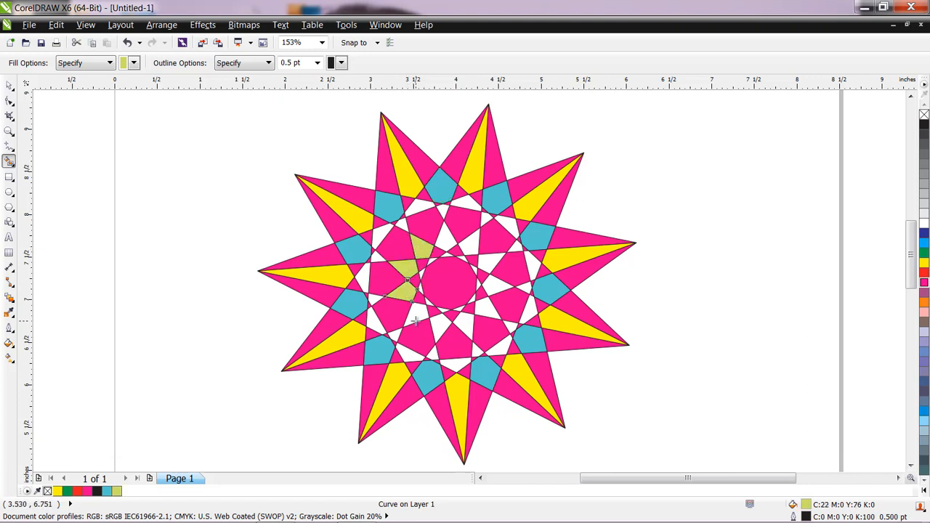
pyautogui.click(417, 316)
pyautogui.click(441, 329)
pyautogui.click(465, 325)
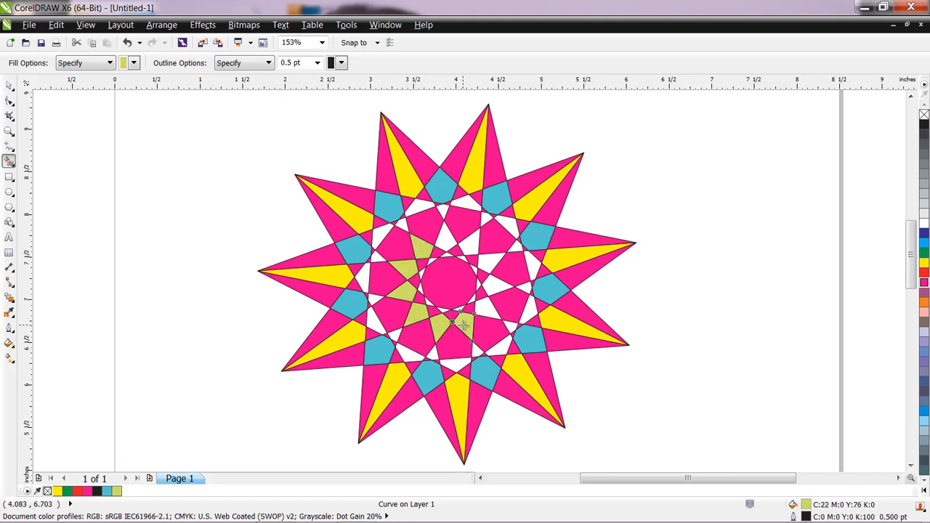
pyautogui.click(487, 308)
pyautogui.click(497, 285)
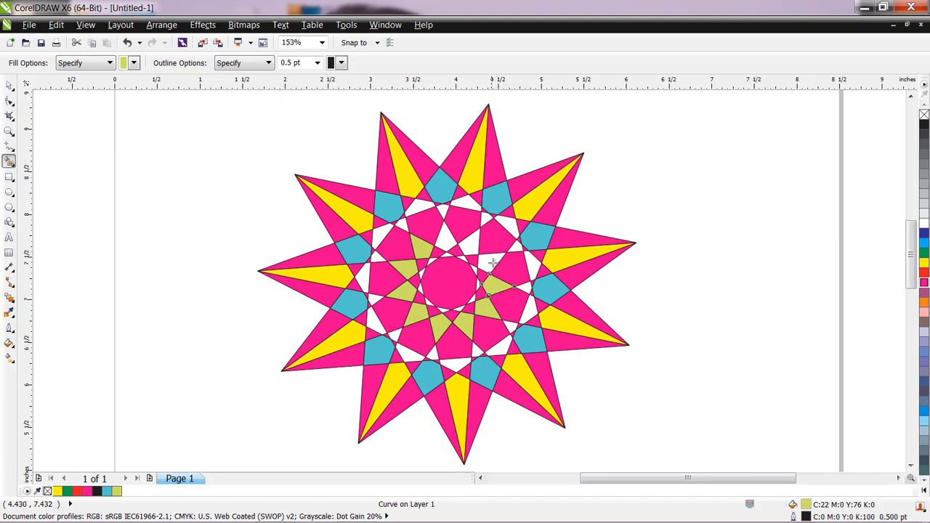
pyautogui.click(491, 263)
pyautogui.click(467, 242)
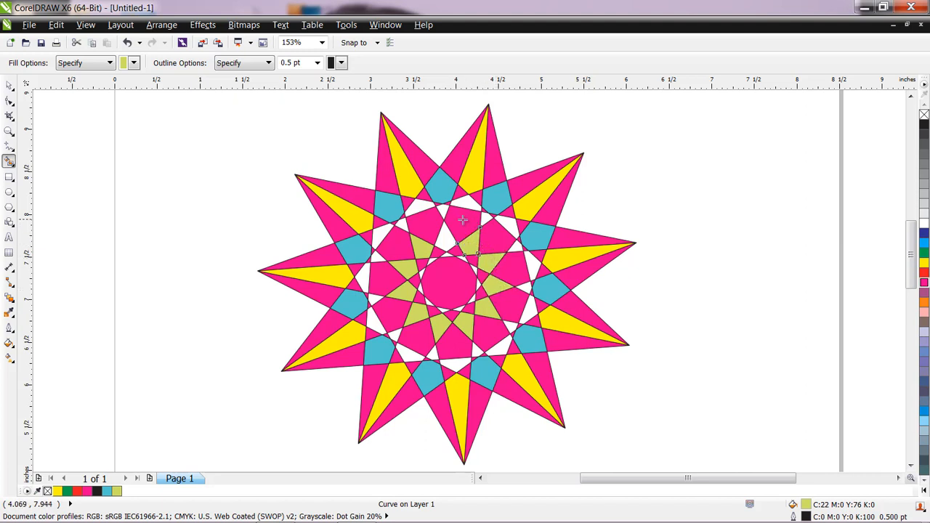
pyautogui.click(461, 218)
pyautogui.hotkey('ctrl', 'z')
pyautogui.click(452, 240)
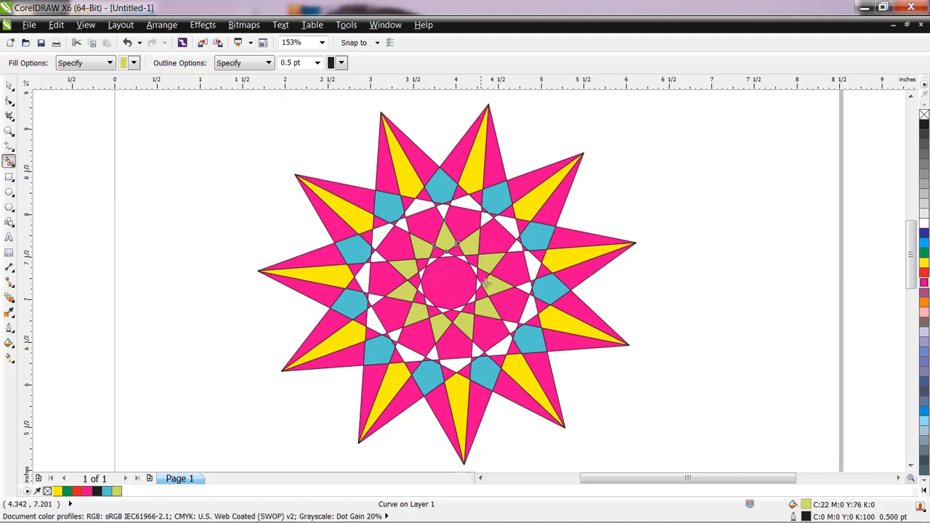
# Try purple, C40 M100 Y0 K0, as the Smart Fill color on one white triangle between two turquoise pentagons, and undo the fill
pyautogui.click(134, 64)
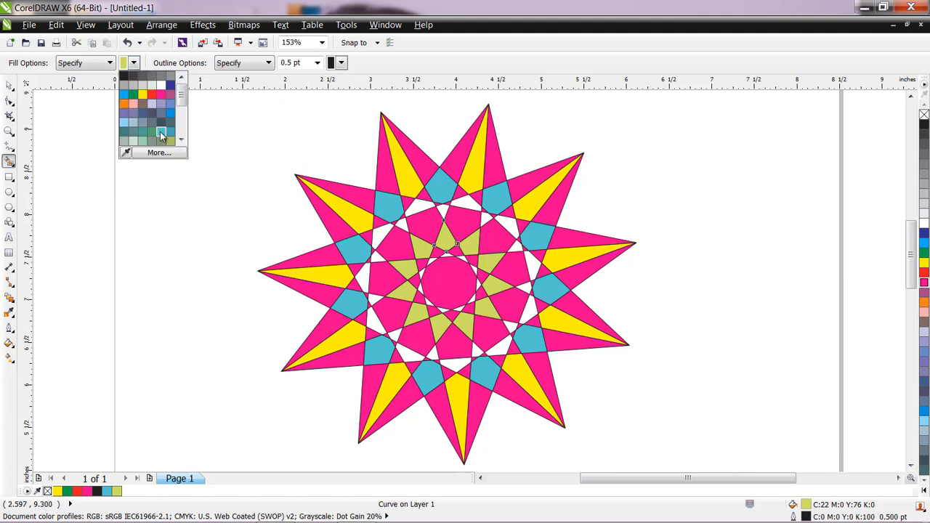
pyautogui.click(162, 135)
pyautogui.click(134, 64)
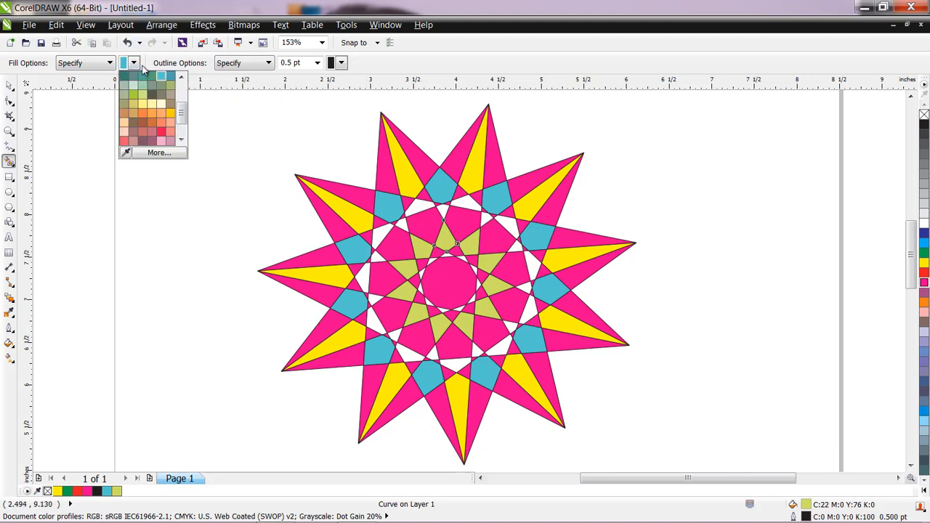
pyautogui.moveTo(182, 116); pyautogui.dragTo(182, 135)
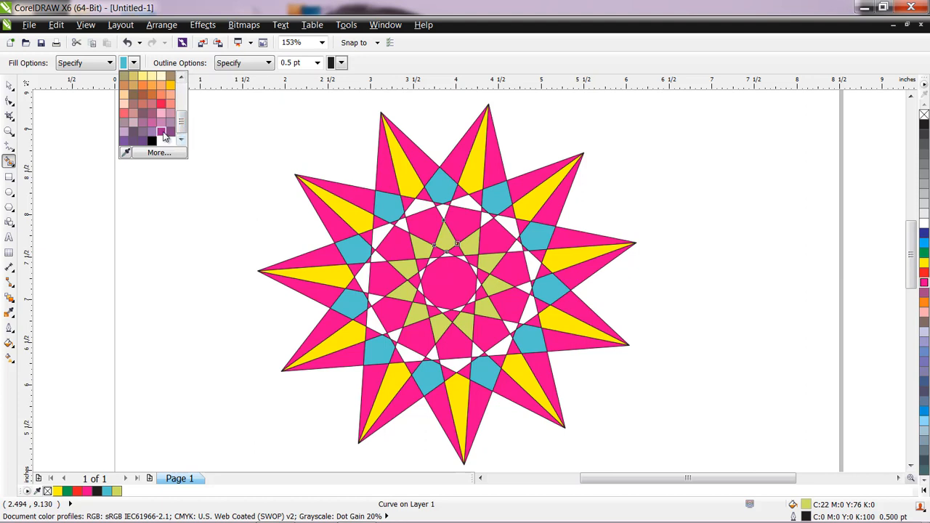
pyautogui.click(165, 132)
pyautogui.click(420, 208)
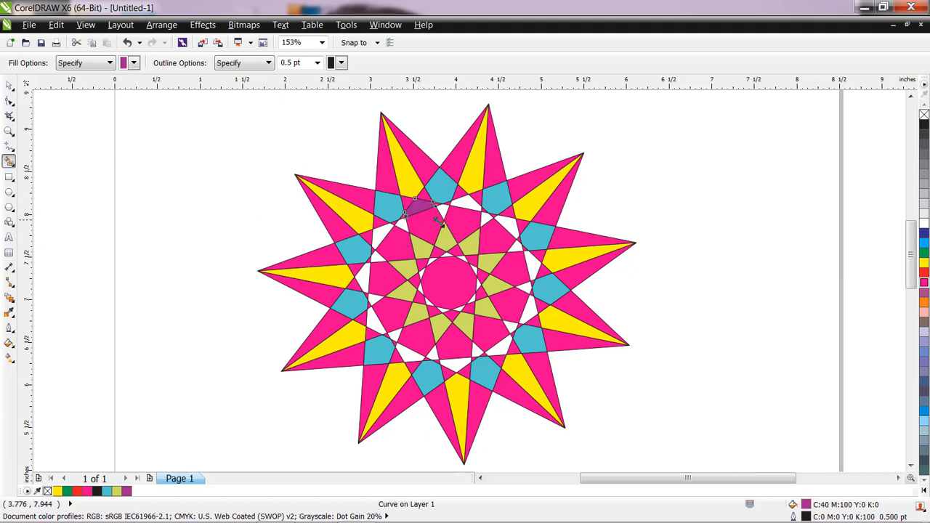
pyautogui.hotkey('ctrl', 'z')
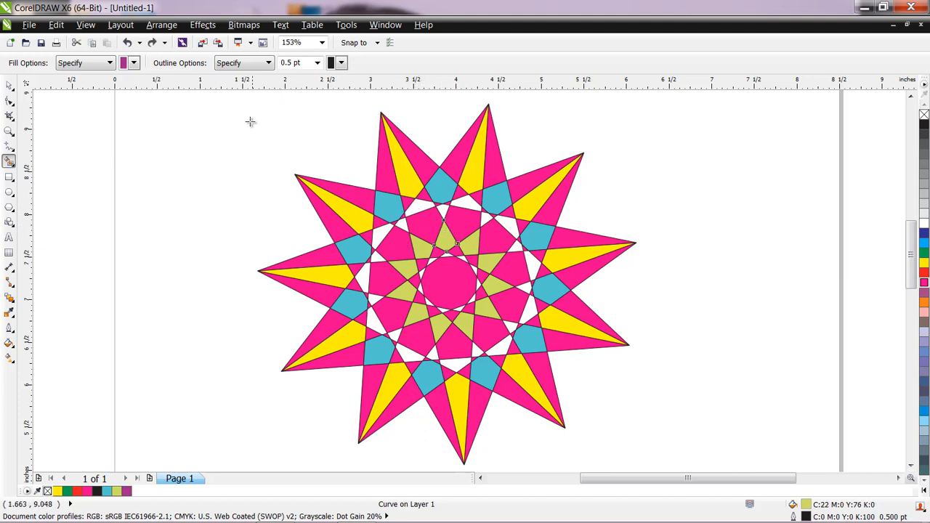
# Choose a green, C61 M0 Y100 K0, from the color mixer as the Smart Fill color
pyautogui.click(134, 64)
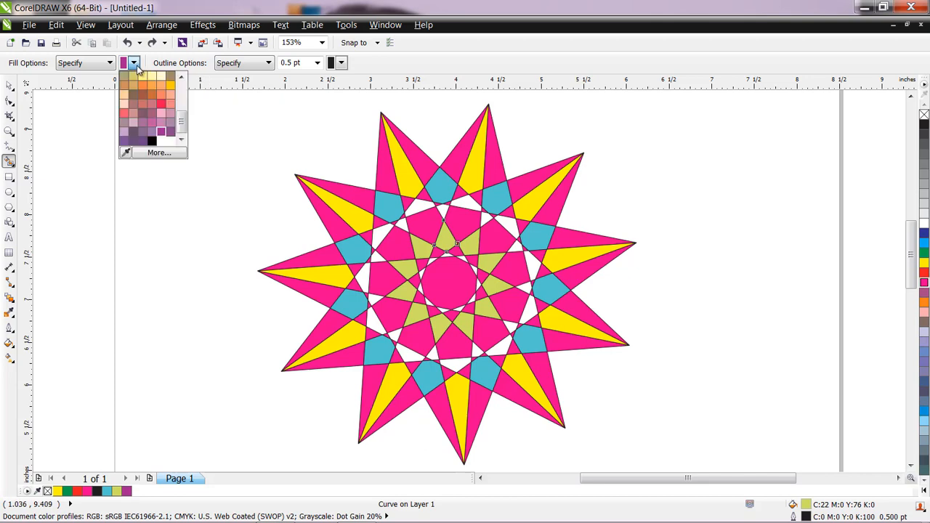
pyautogui.click(150, 152)
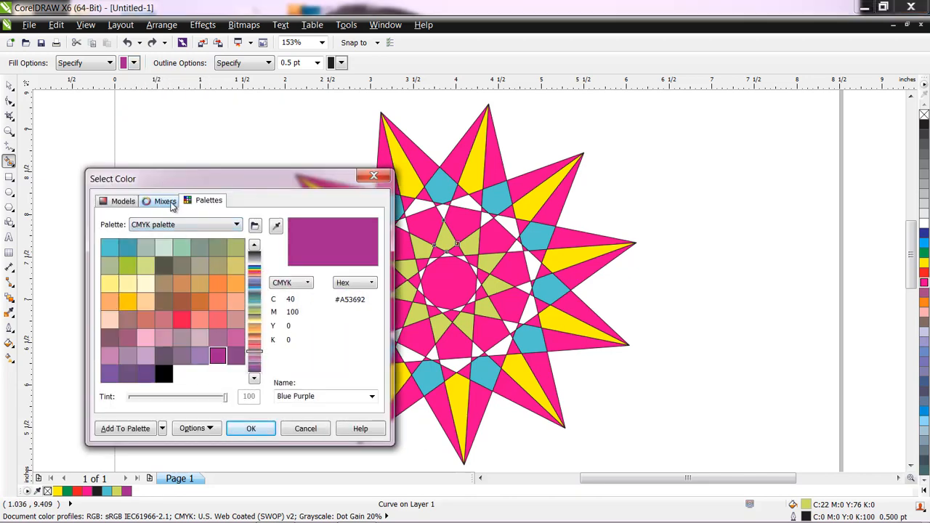
pyautogui.click(172, 203)
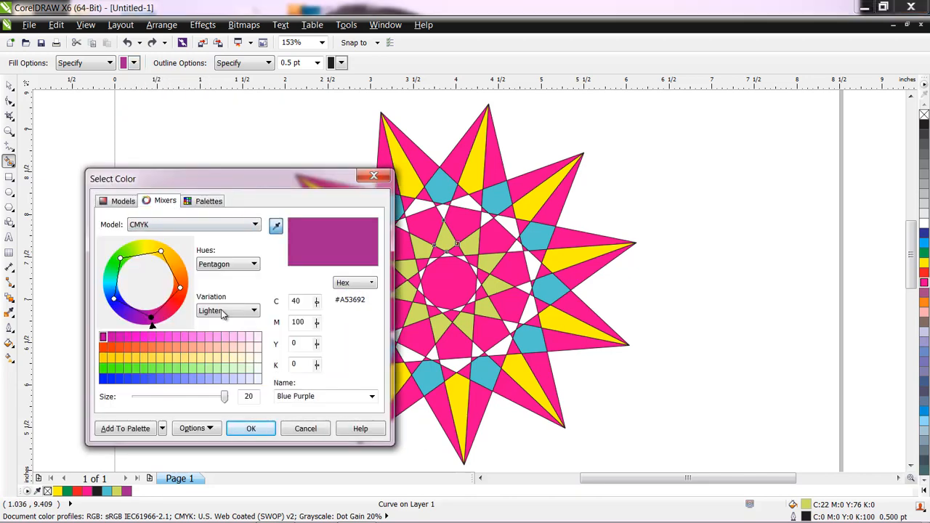
pyautogui.click(105, 371)
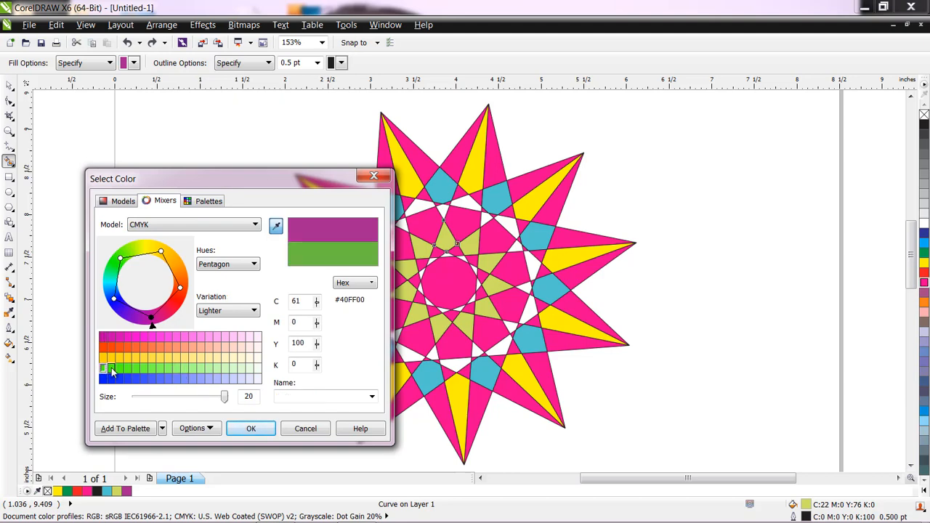
pyautogui.click(251, 429)
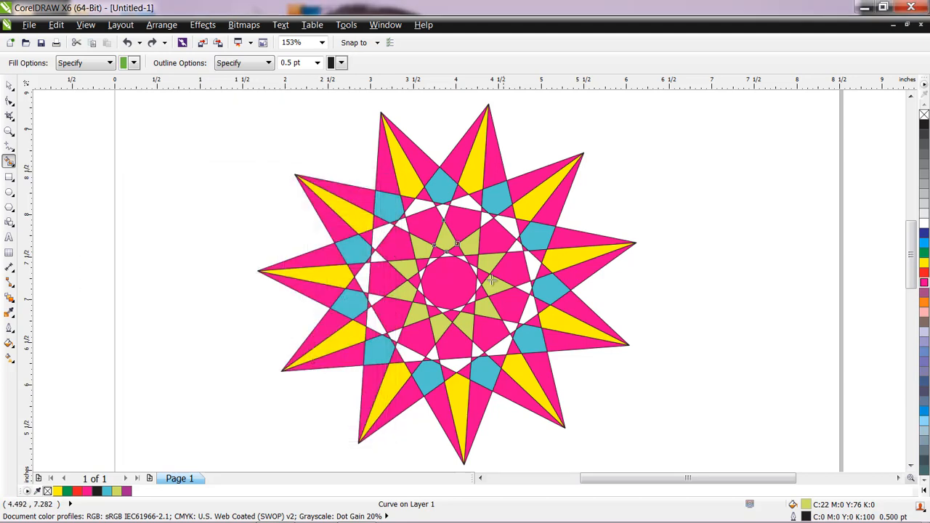
# Smart Fill the 11 white triangles at the inner ends of the yellow wedges with green
pyautogui.click(424, 206)
pyautogui.click(383, 234)
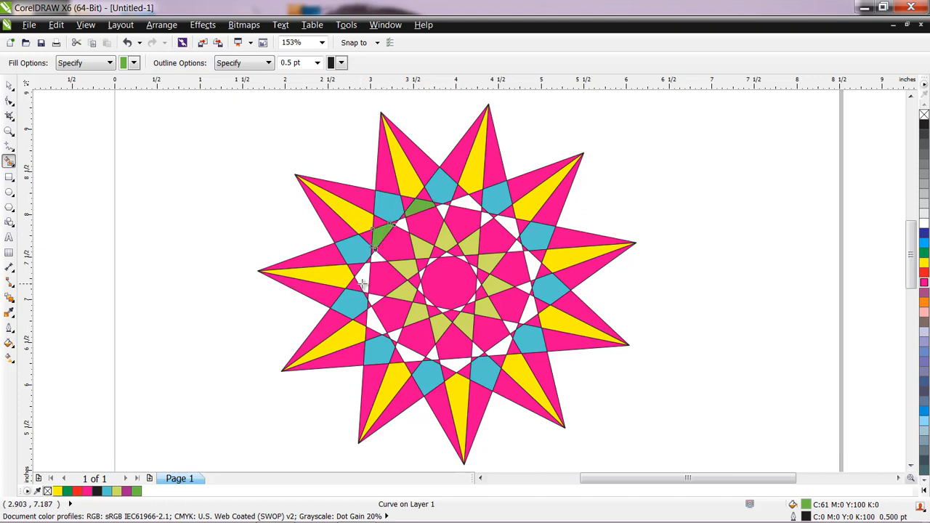
pyautogui.click(363, 283)
pyautogui.click(374, 323)
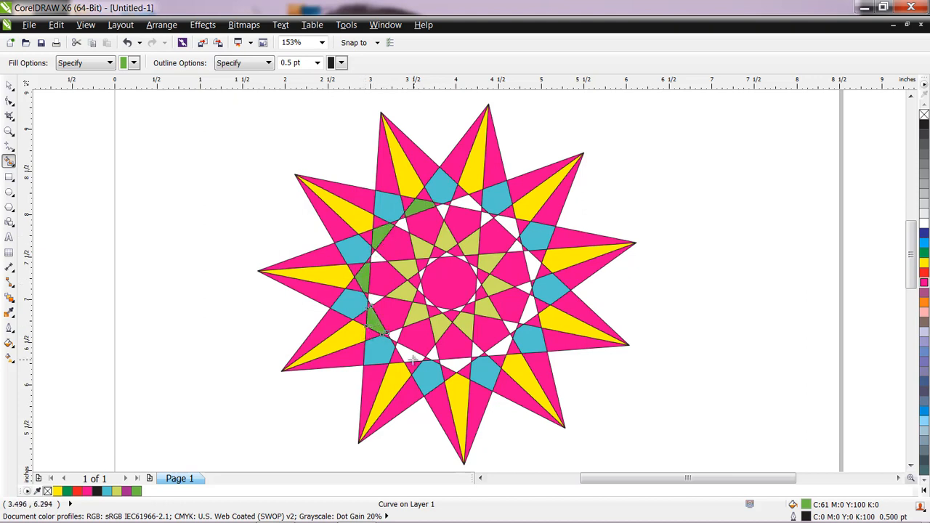
pyautogui.click(411, 357)
pyautogui.click(455, 366)
pyautogui.click(501, 348)
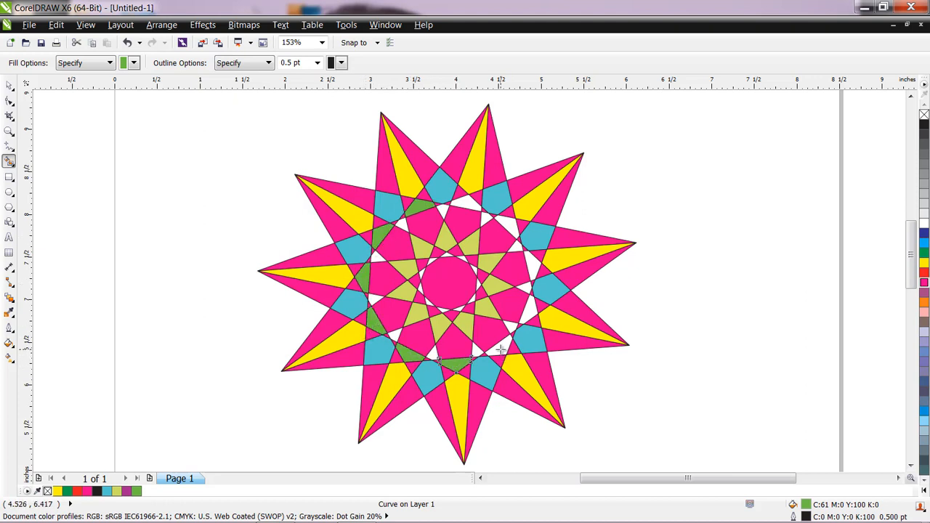
pyautogui.click(531, 308)
pyautogui.click(534, 263)
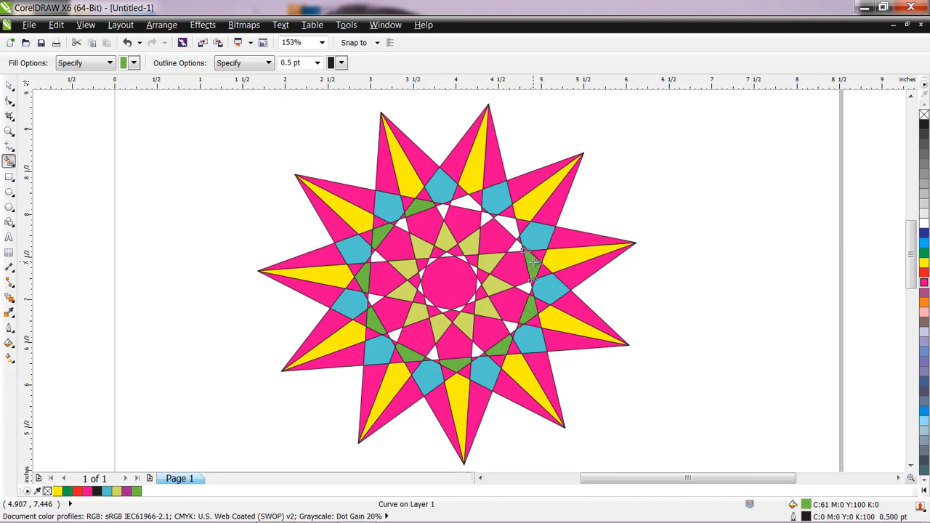
pyautogui.click(511, 226)
pyautogui.click(463, 202)
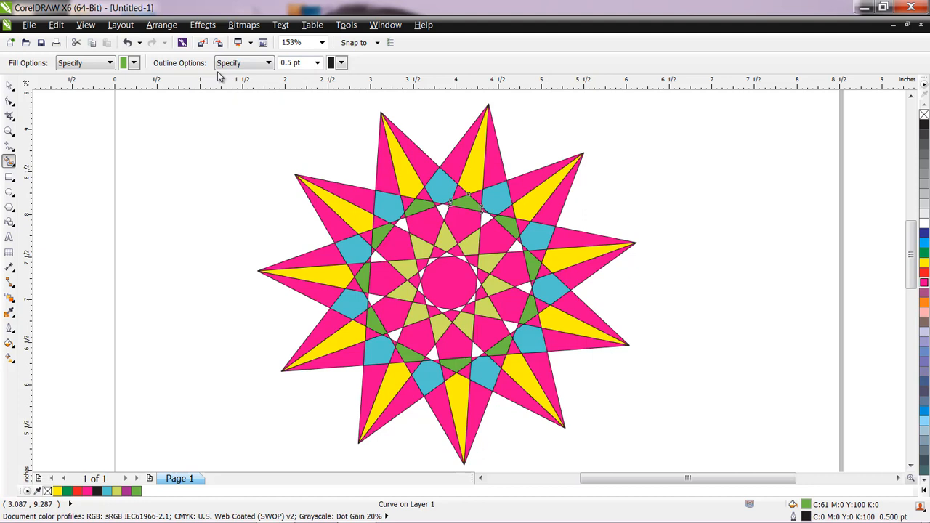
# Move the magenta star polygon aside from its Smart Fill pieces, undo the move, and deselect it
pyautogui.click(9, 86)
pyautogui.click(494, 164)
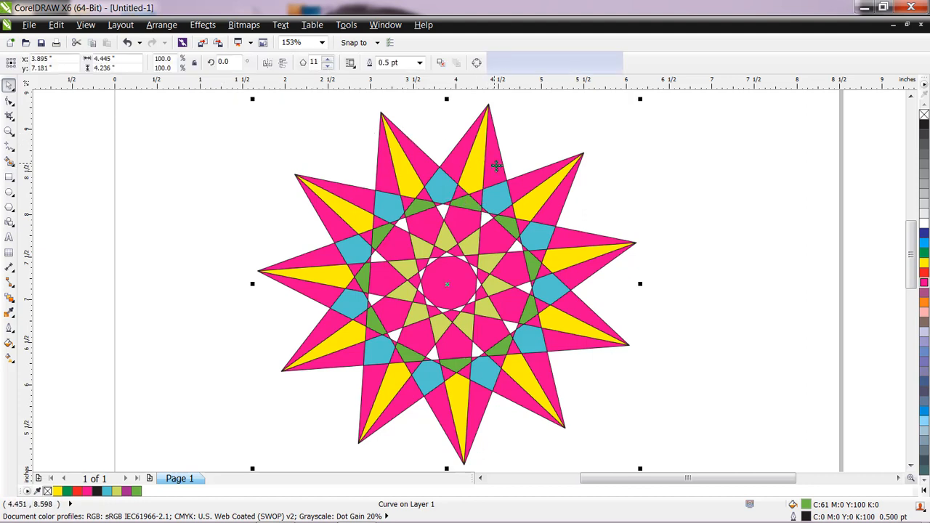
pyautogui.moveTo(495, 166); pyautogui.dragTo(765, 182)
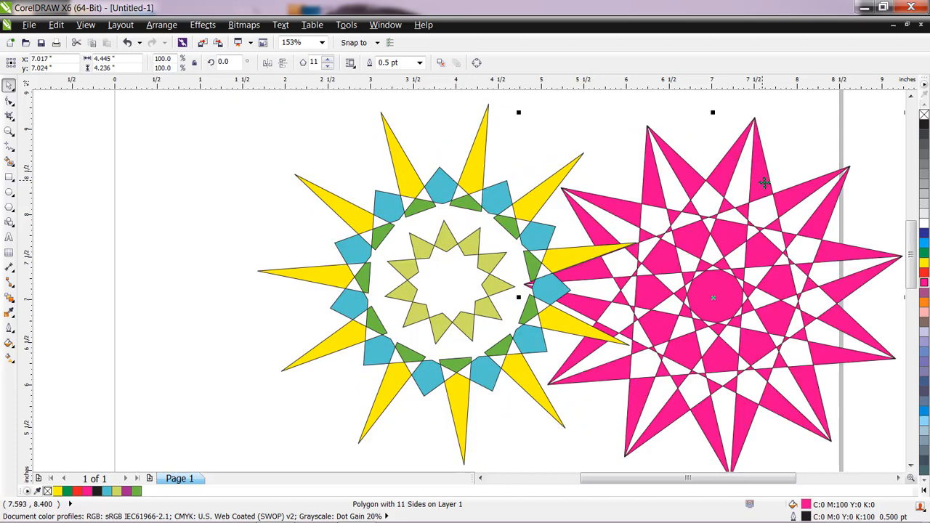
pyautogui.hotkey('ctrl', 'z')
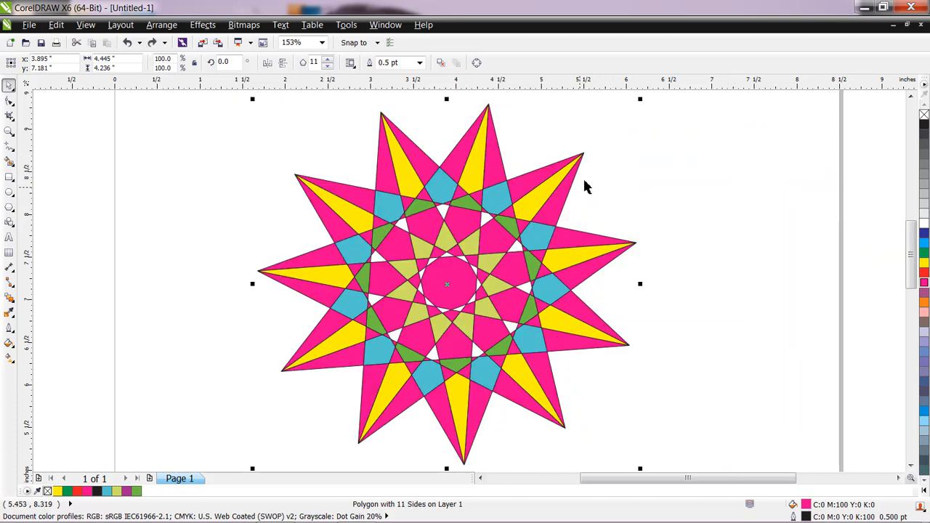
pyautogui.click(663, 277)
pyautogui.scroll(-5, 663, 277)
pyautogui.scroll(1, 617, 270)
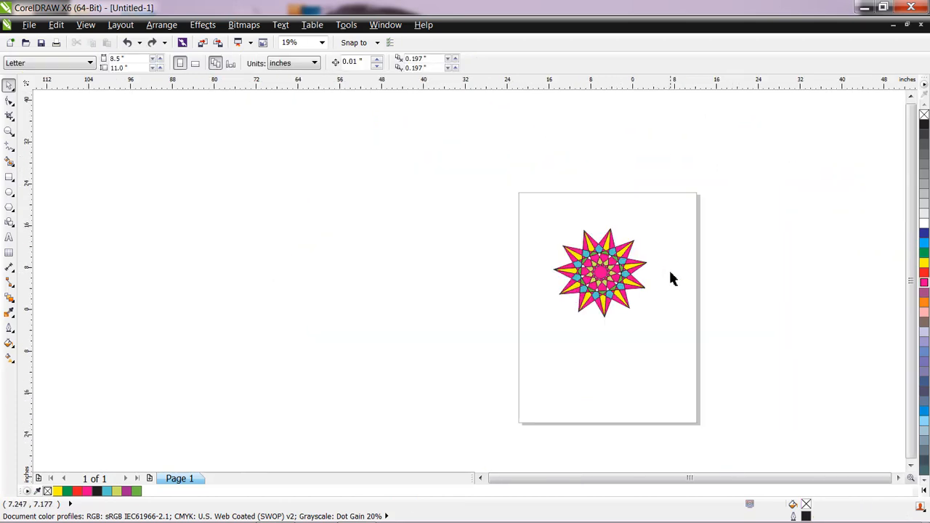
pyautogui.scroll(-1, 616, 271)
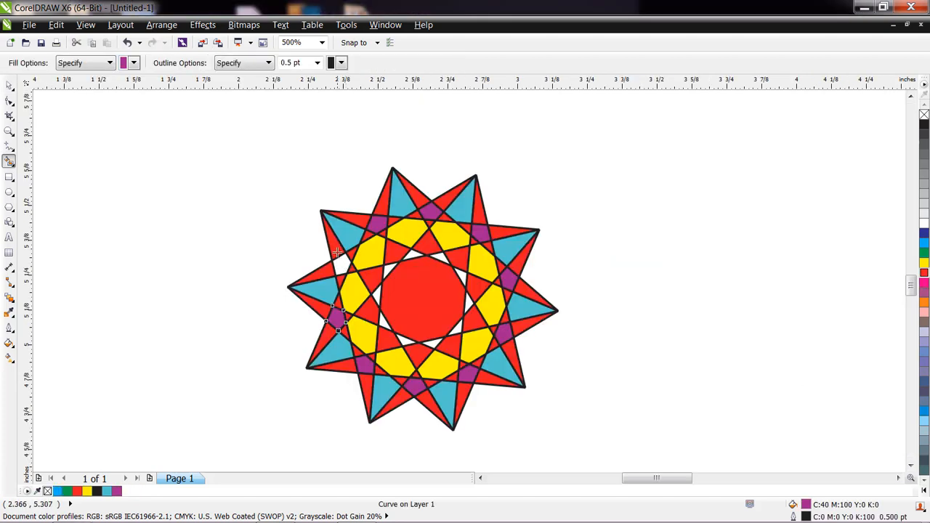
# Set the Smart Fill outline to No Outline and fill the 10-pointed red star's remaining white pentagon with purple
pyautogui.click(269, 64)
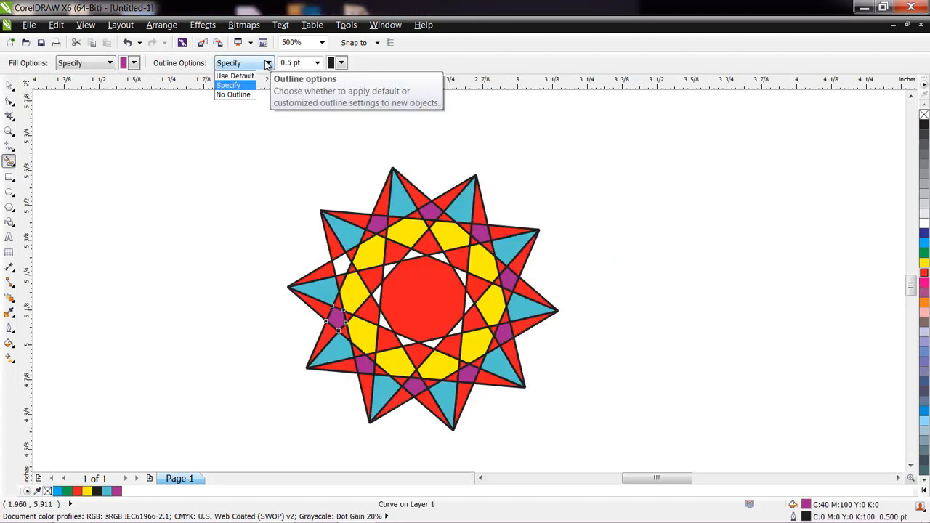
pyautogui.click(247, 95)
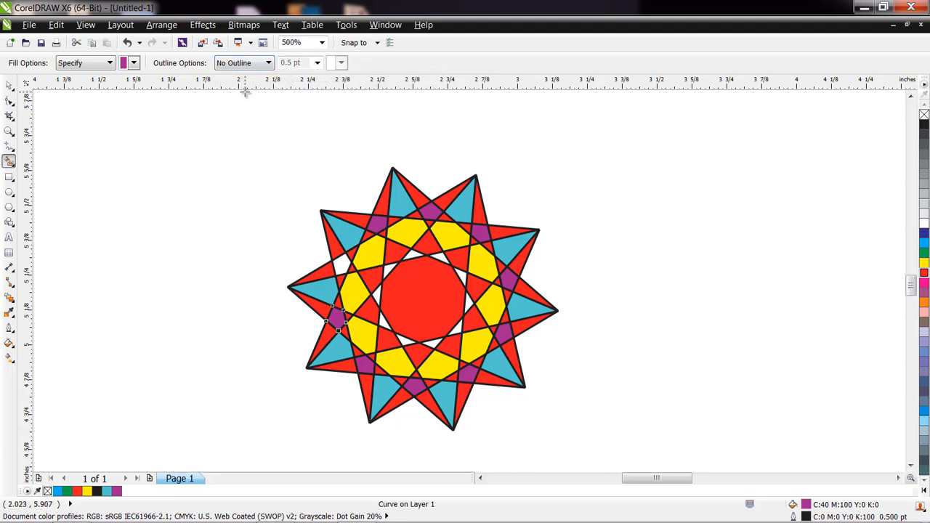
pyautogui.click(340, 272)
# Move the red 10-sided star polygon off to the side of its Smart Fill pieces
pyautogui.click(9, 85)
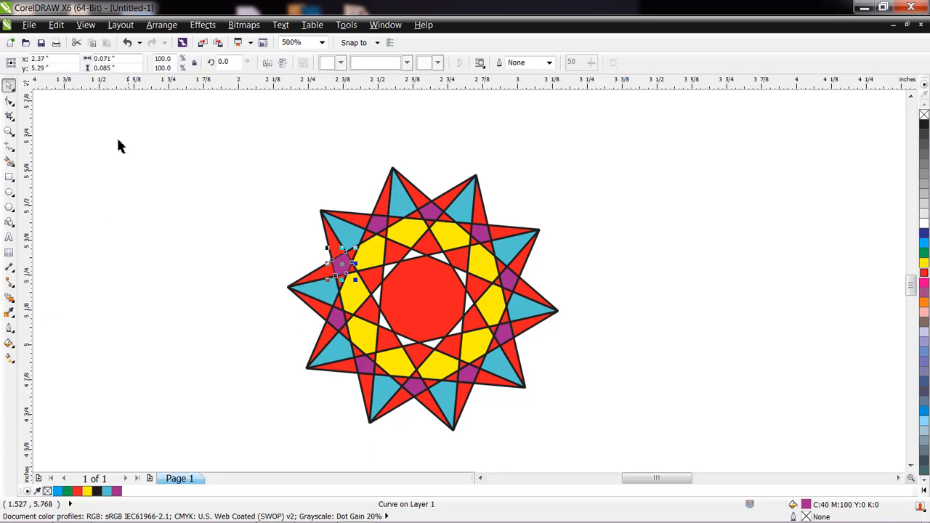
pyautogui.click(420, 193)
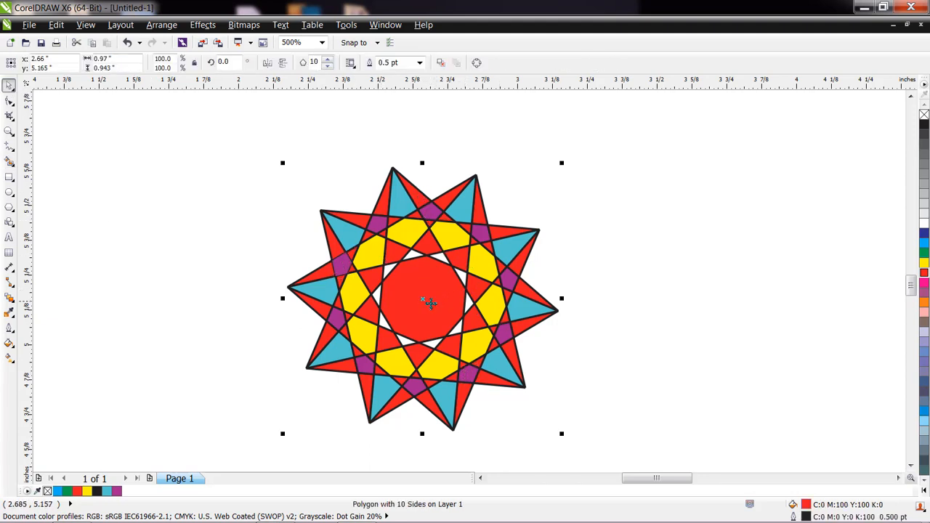
pyautogui.moveTo(425, 303); pyautogui.dragTo(660, 315)
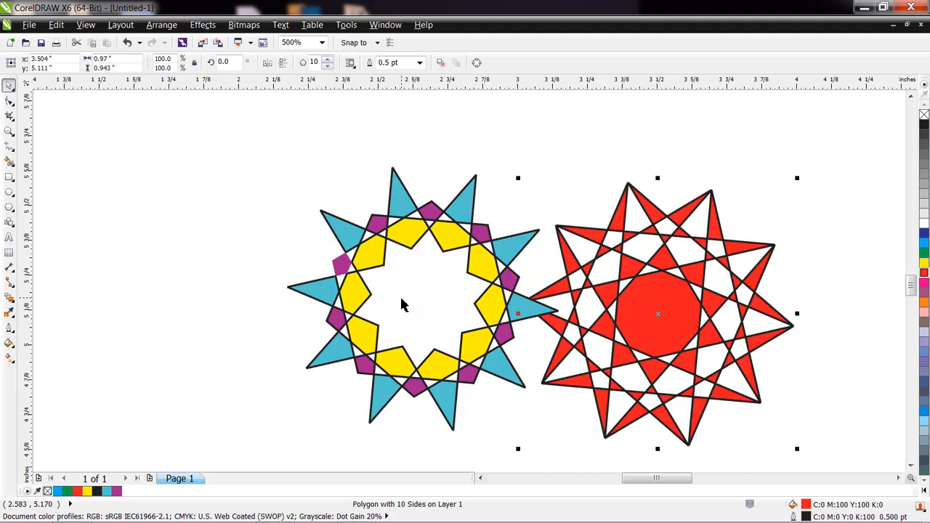
pyautogui.scroll(1, 361, 289)
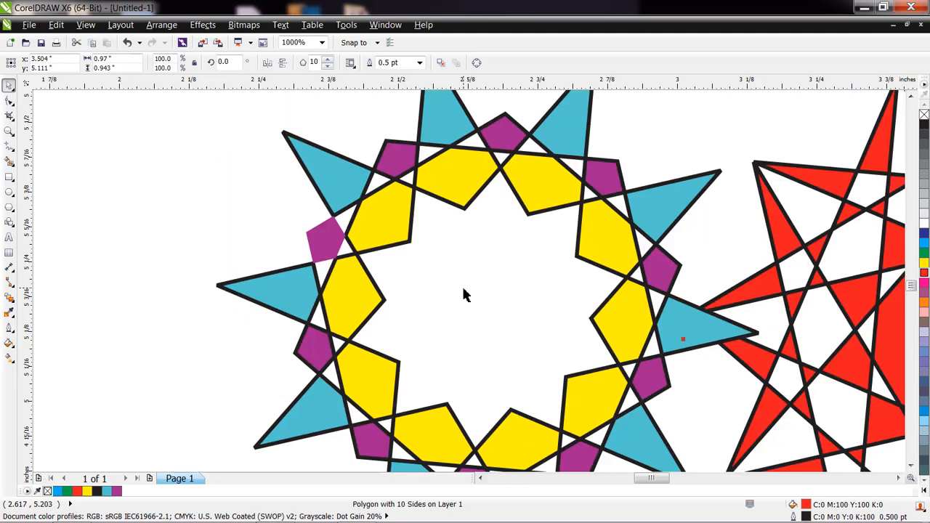
# Set the Smart Fill outline back to Specify and fill the empty star-shaped center inside the yellow pieces with purple
pyautogui.click(9, 163)
pyautogui.click(264, 65)
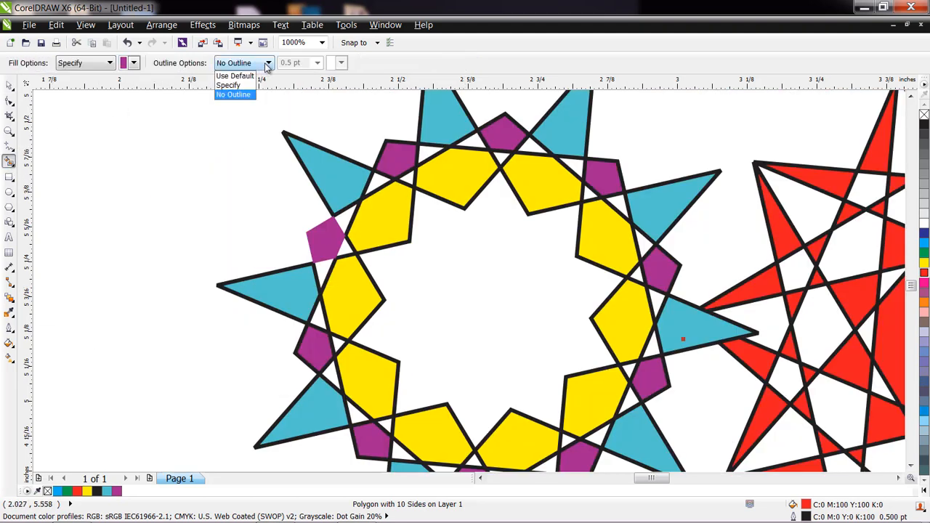
pyautogui.click(234, 86)
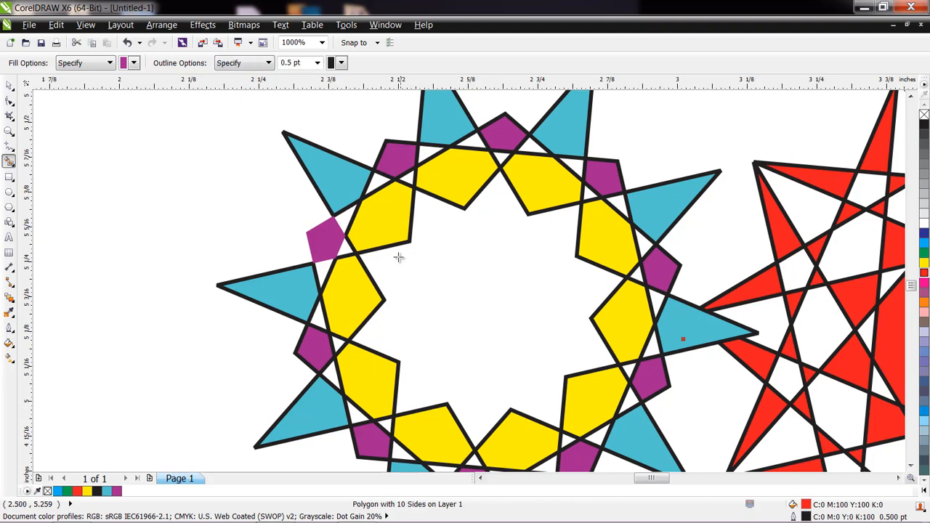
pyautogui.click(434, 282)
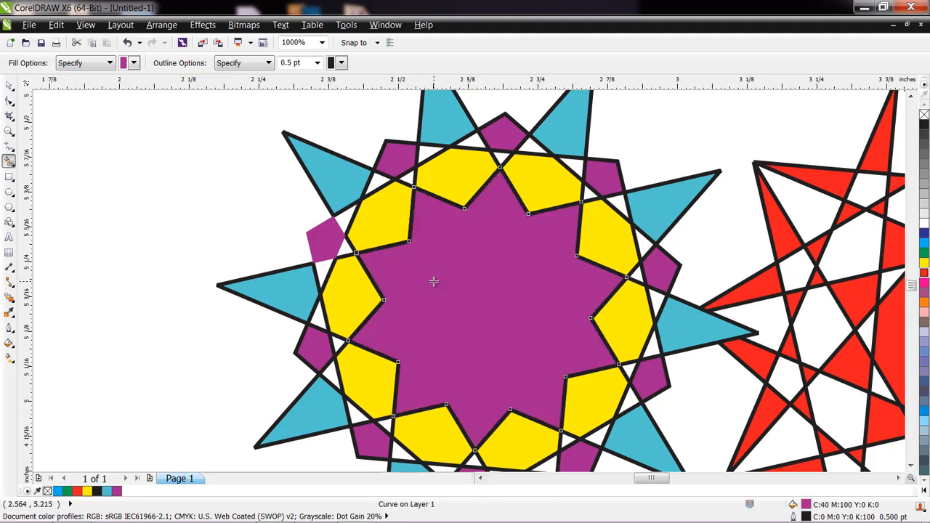
# Set the Smart Fill outline to Use Default and fill the small triangles above the uppermost yellow pieces with purple
pyautogui.click(269, 63)
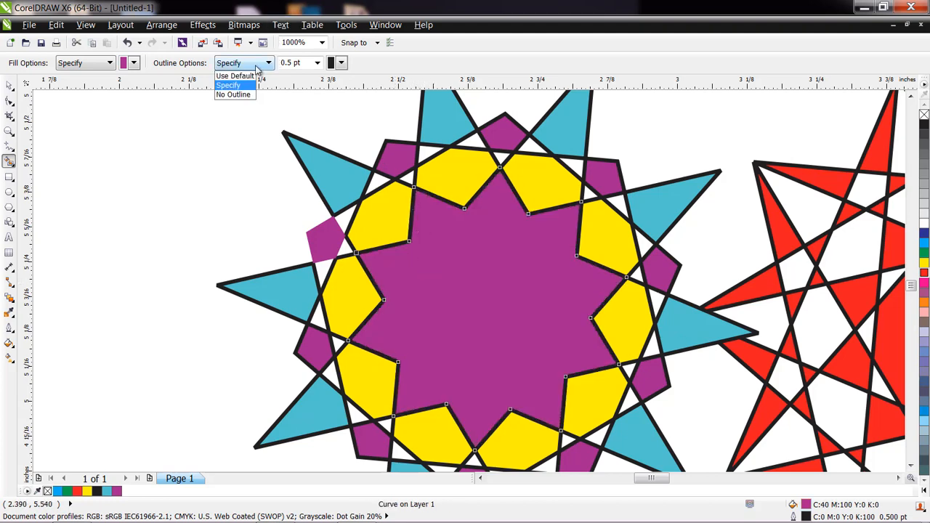
pyautogui.click(242, 76)
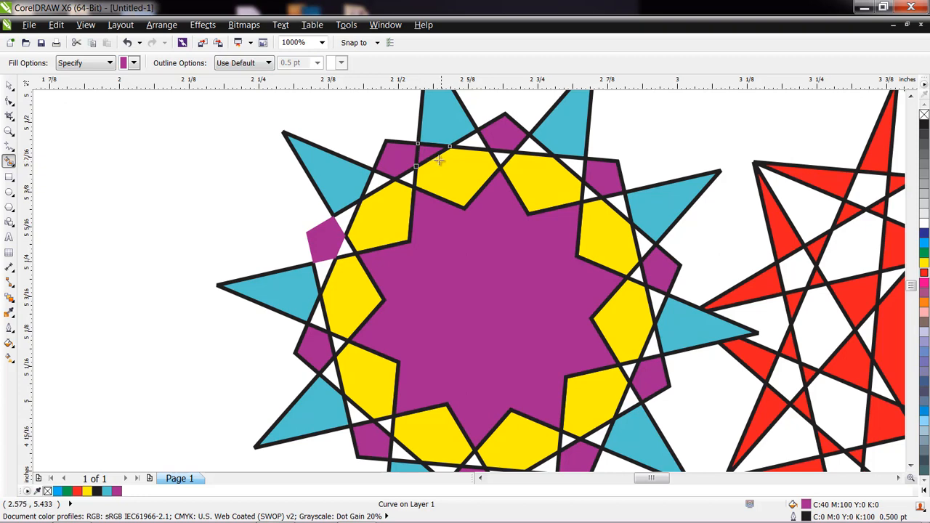
pyautogui.click(472, 141)
pyautogui.click(530, 145)
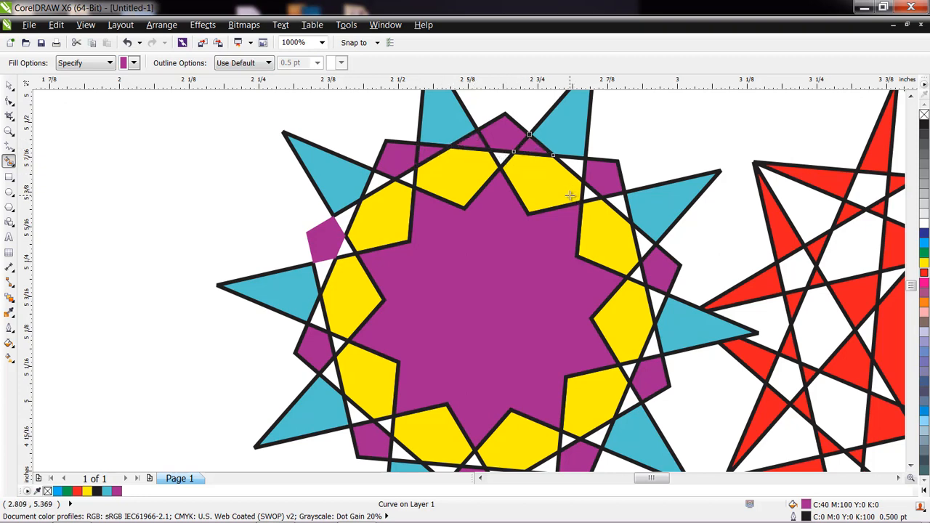
# Undo the recent Smart Fills and the move of the red star polygon
pyautogui.hotkey('ctrl', 'z')
pyautogui.hotkey('ctrl', 'z')
pyautogui.scroll(-2, 518, 204)
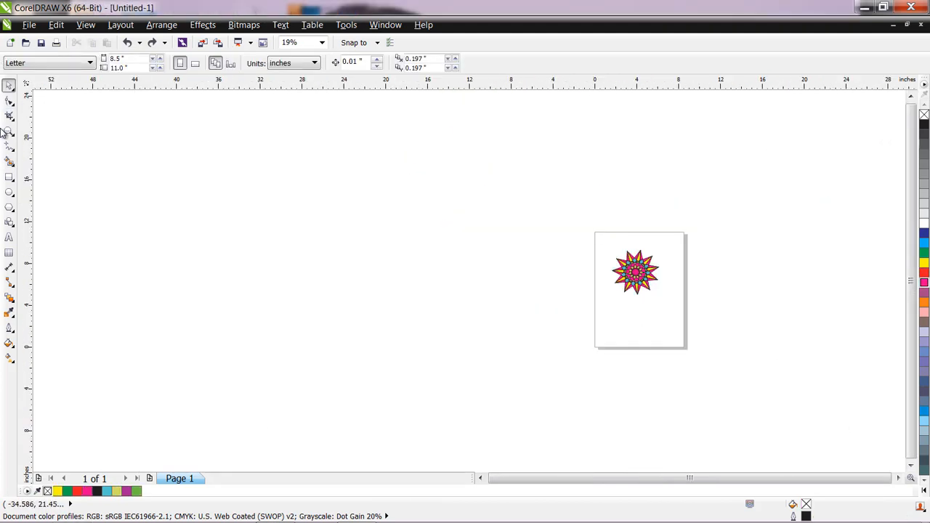
# Group all the pieces of the magenta 11-pointed star and try moving the group as one object
pyautogui.click(9, 131)
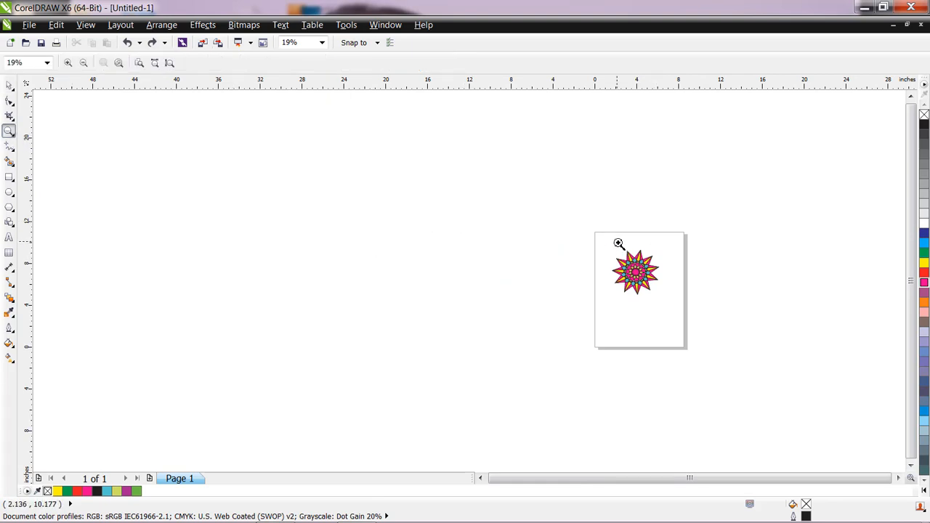
pyautogui.moveTo(605, 249); pyautogui.dragTo(677, 311)
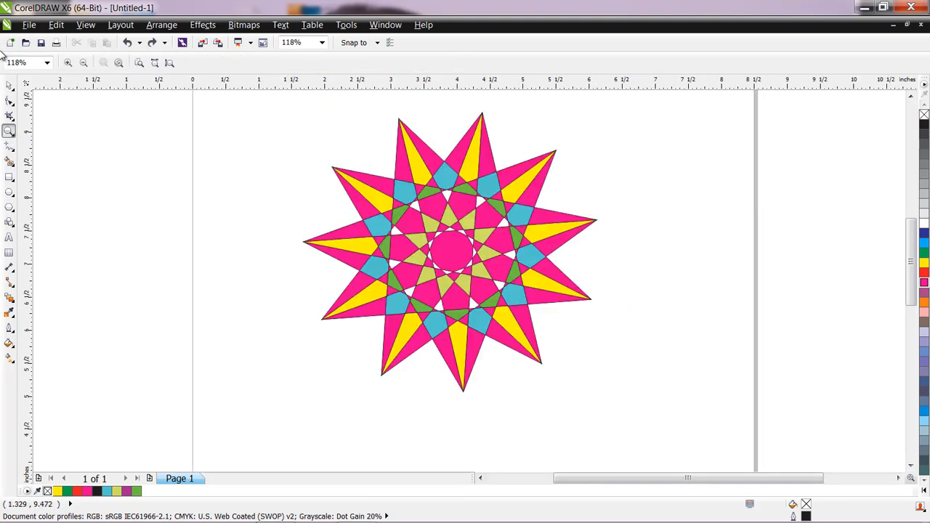
pyautogui.click(8, 85)
pyautogui.moveTo(273, 109); pyautogui.dragTo(644, 413)
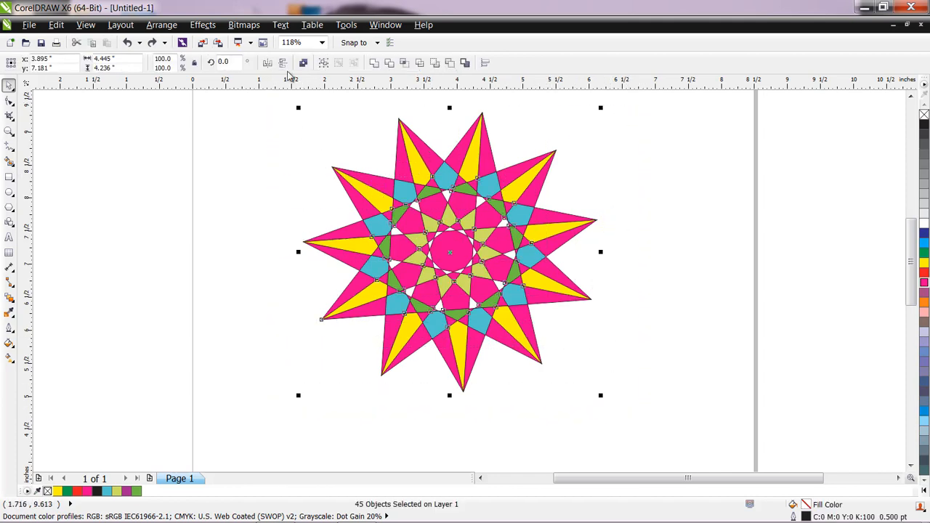
pyautogui.click(325, 64)
pyautogui.click(264, 151)
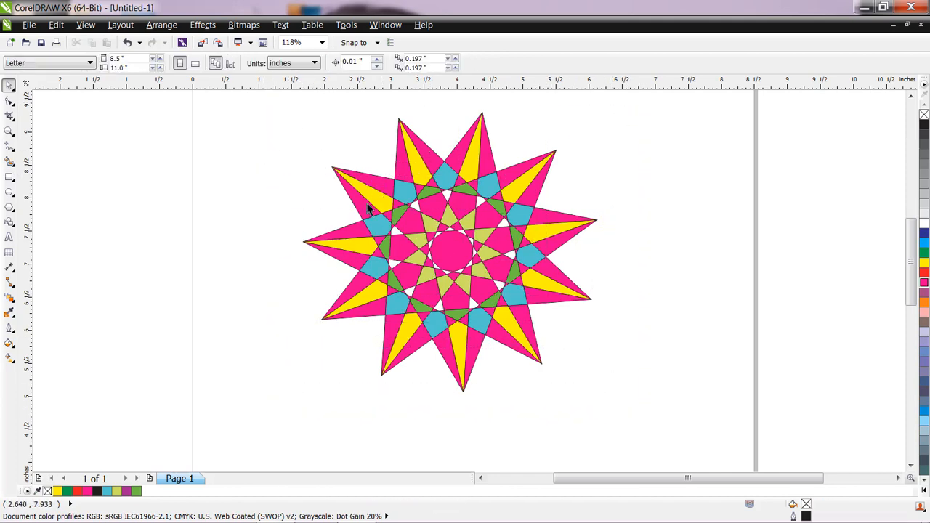
pyautogui.moveTo(471, 256); pyautogui.dragTo(356, 251)
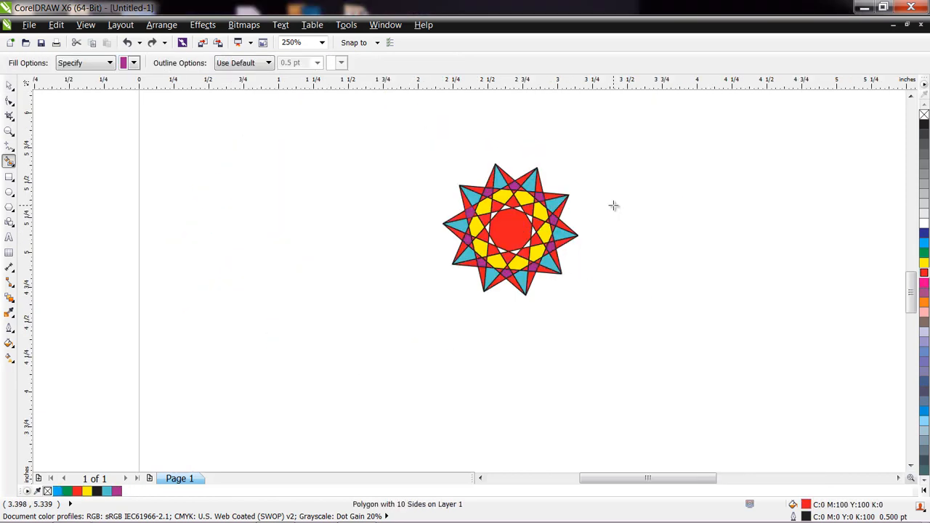
# Sketch a triangle, a circle and a square around the red 10-pointed star with the Smart Drawing tool
pyautogui.click(8, 85)
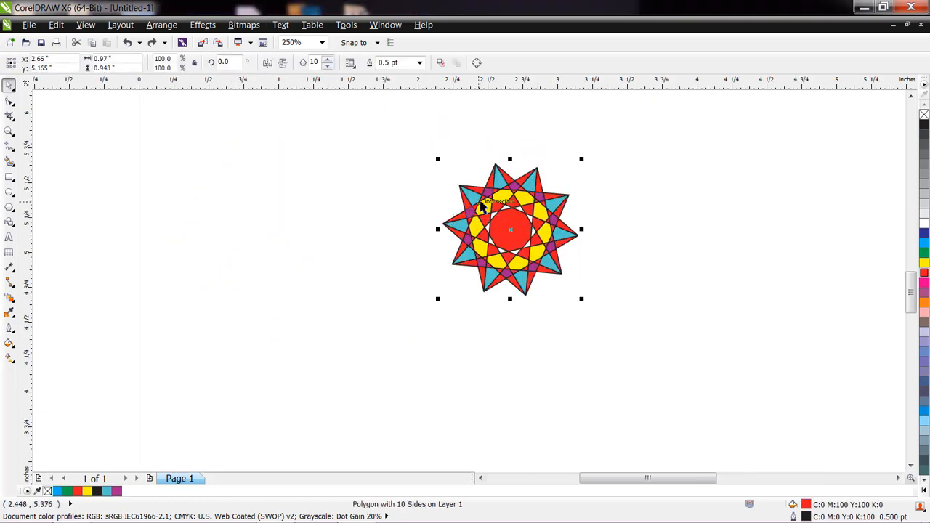
pyautogui.click(9, 161)
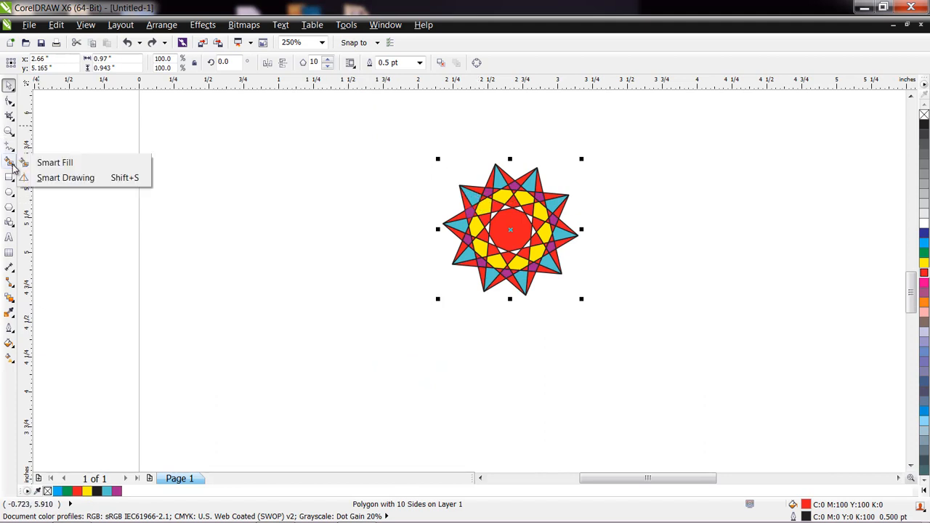
pyautogui.click(66, 178)
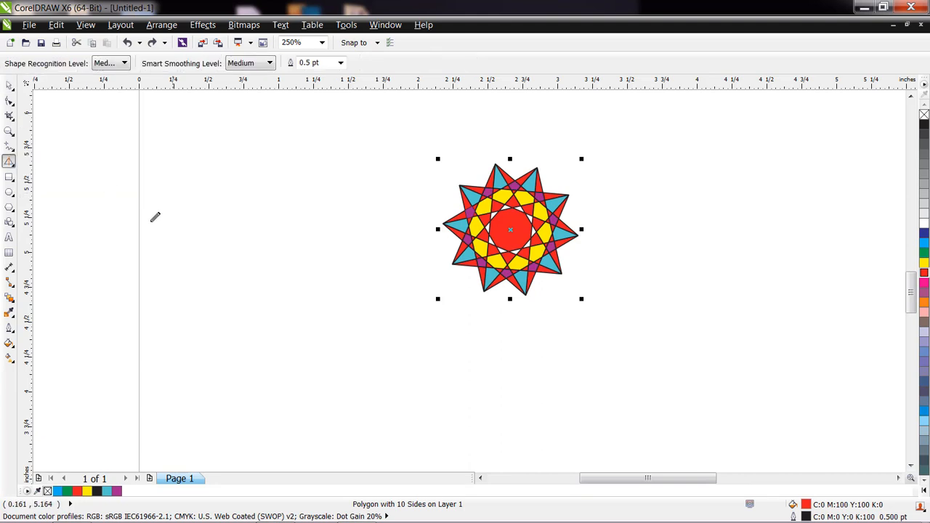
pyautogui.moveTo(235, 285)
pyautogui.mouseDown()
pyautogui.moveTo(264, 240)
pyautogui.moveTo(288, 222)
pyautogui.moveTo(318, 277)
pyautogui.moveTo(249, 270)
pyautogui.moveTo(234, 282)
pyautogui.mouseUp()
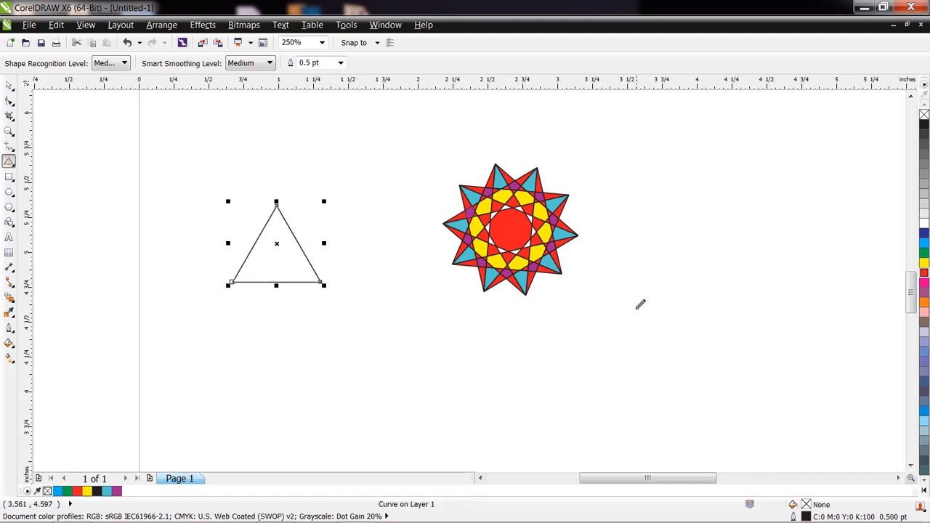
pyautogui.moveTo(652, 301)
pyautogui.mouseDown()
pyautogui.moveTo(645, 264)
pyautogui.moveTo(664, 262)
pyautogui.moveTo(679, 291)
pyautogui.moveTo(650, 300)
pyautogui.mouseUp()
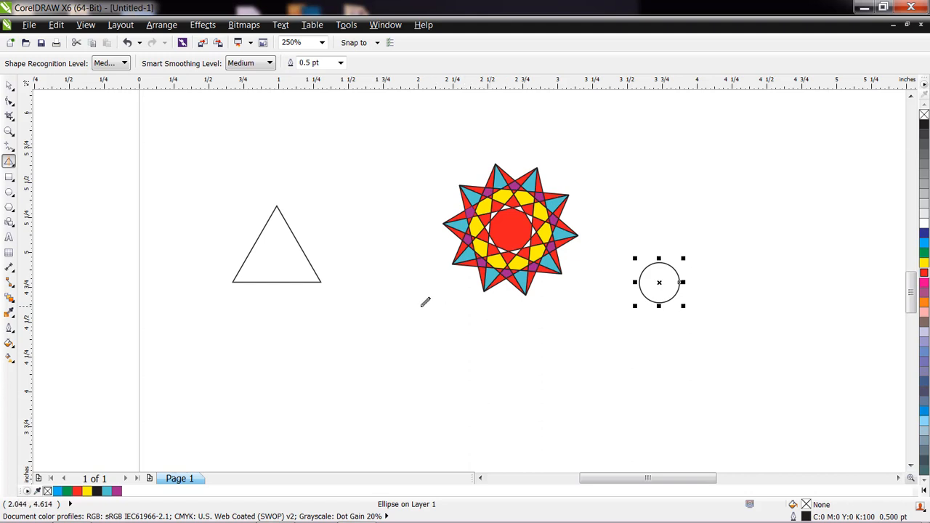
pyautogui.moveTo(394, 313)
pyautogui.mouseDown()
pyautogui.moveTo(444, 318)
pyautogui.moveTo(439, 360)
pyautogui.moveTo(392, 361)
pyautogui.moveTo(396, 329)
pyautogui.mouseUp()
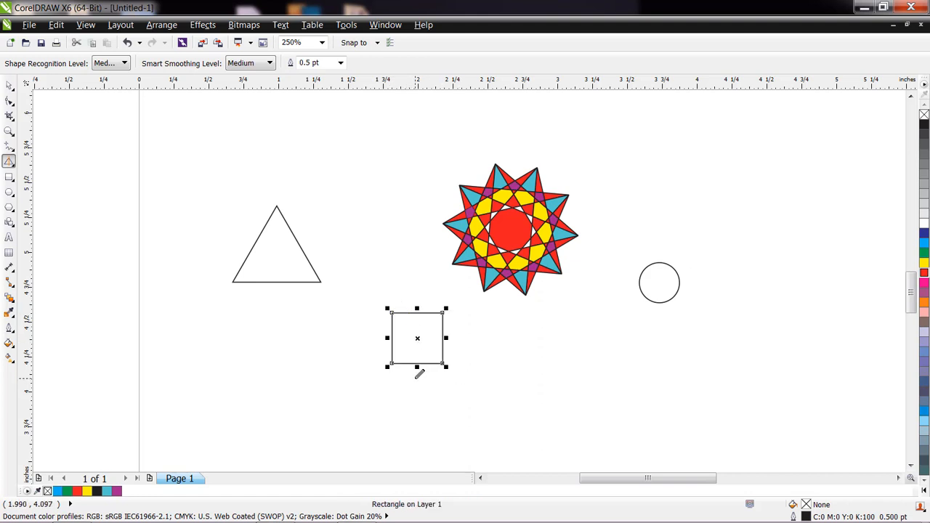
# Sketch an irregular closed curve beside the triangle and a long wavy line below the red star with Smart Drawing
pyautogui.moveTo(361, 226)
pyautogui.mouseDown()
pyautogui.moveTo(364, 181)
pyautogui.moveTo(373, 204)
pyautogui.moveTo(396, 203)
pyautogui.moveTo(410, 233)
pyautogui.moveTo(408, 261)
pyautogui.moveTo(392, 271)
pyautogui.moveTo(357, 226)
pyautogui.mouseUp()
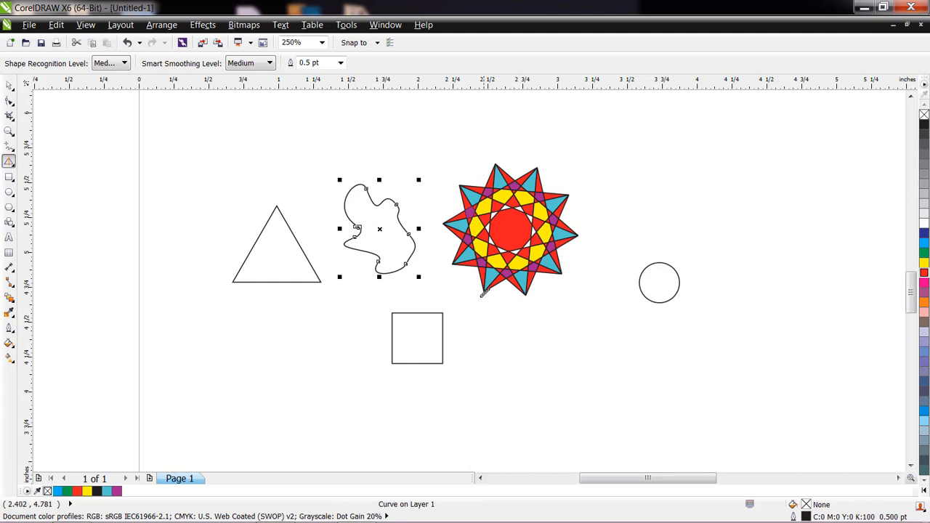
pyautogui.moveTo(496, 387)
pyautogui.mouseDown()
pyautogui.moveTo(513, 369)
pyautogui.moveTo(579, 386)
pyautogui.mouseUp()
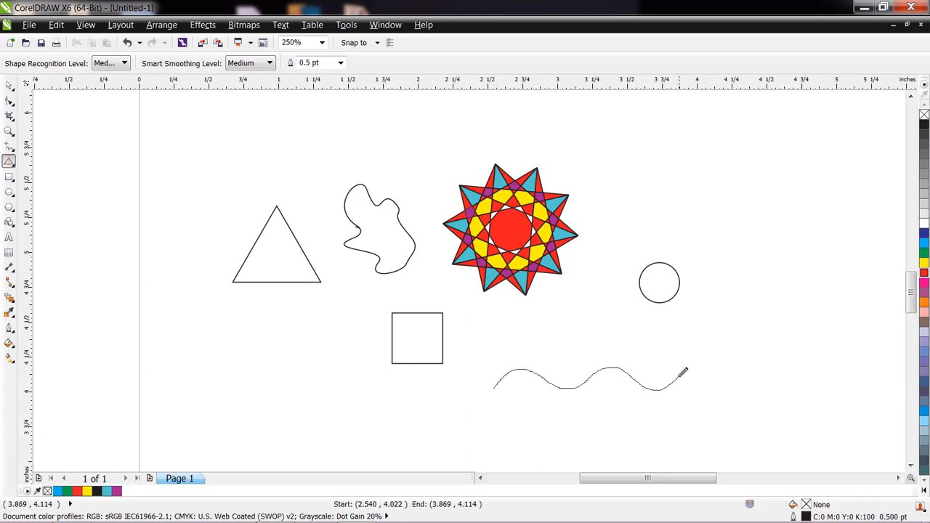
pyautogui.moveTo(679, 377)
pyautogui.mouseDown()
pyautogui.moveTo(699, 366)
pyautogui.moveTo(755, 393)
pyautogui.mouseUp()
# Delete intermediate nodes from the wavy line and reshape it by adjusting a curve handle and moving its end node outward
pyautogui.click(9, 102)
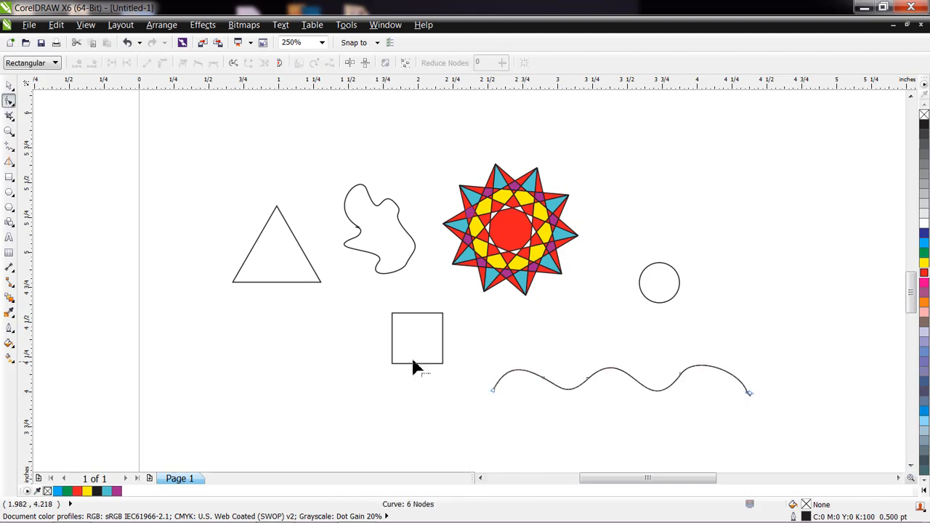
pyautogui.doubleClick(544, 378)
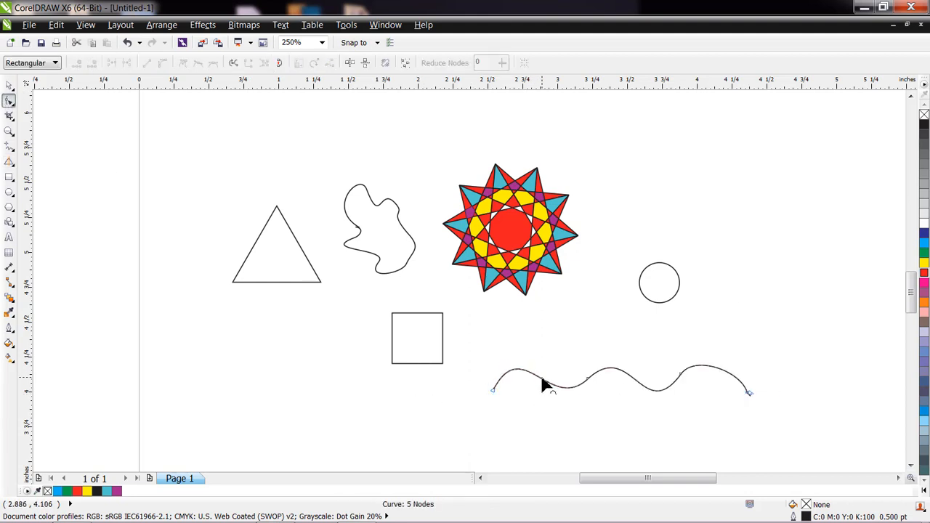
pyautogui.doubleClick(589, 380)
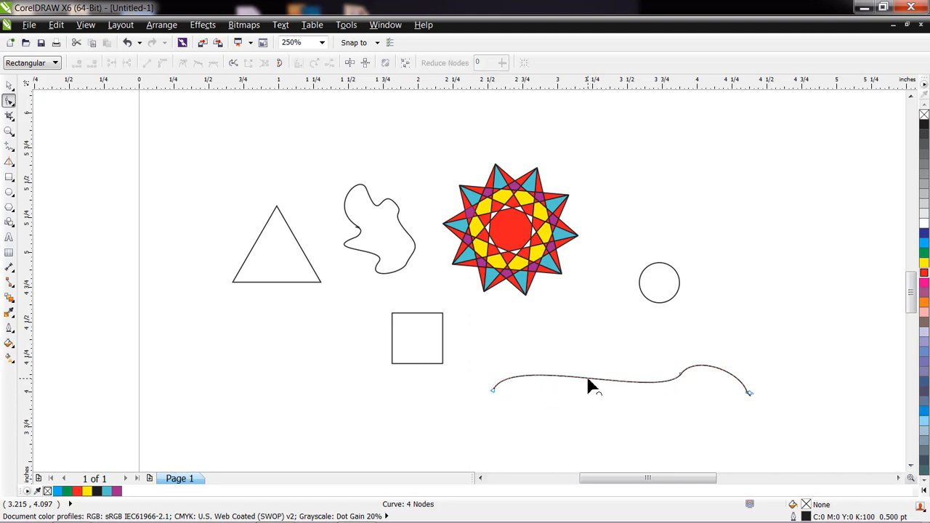
pyautogui.click(681, 376)
pyautogui.moveTo(667, 401); pyautogui.dragTo(611, 457)
pyautogui.moveTo(748, 395); pyautogui.dragTo(784, 413)
pyautogui.press('Delete')
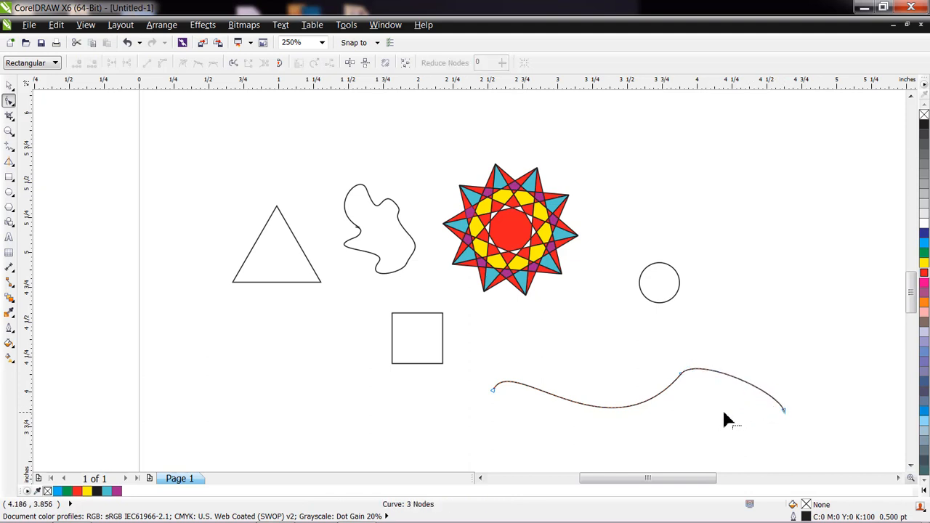
# Delete the irregular closed curve between the triangle and the red star
pyautogui.click(360, 251)
pyautogui.click(8, 86)
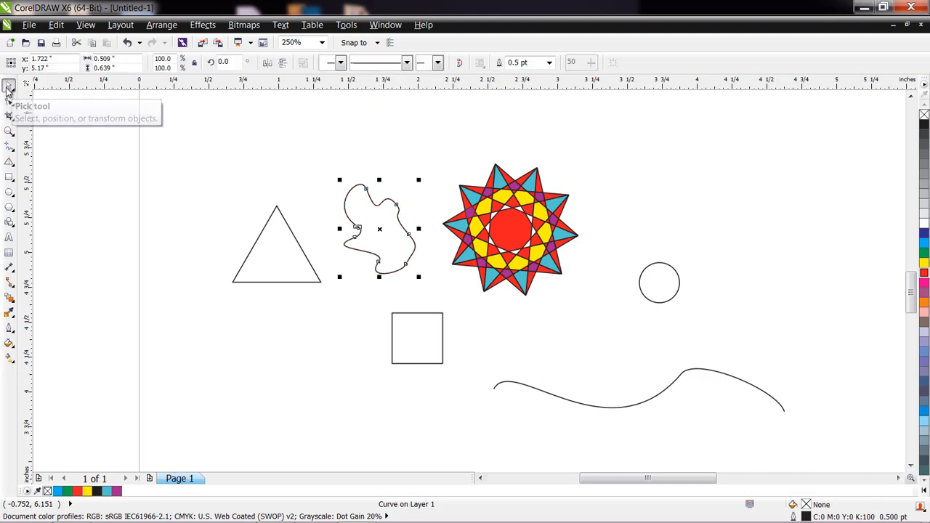
pyautogui.press('Delete')
pyautogui.click(9, 87)
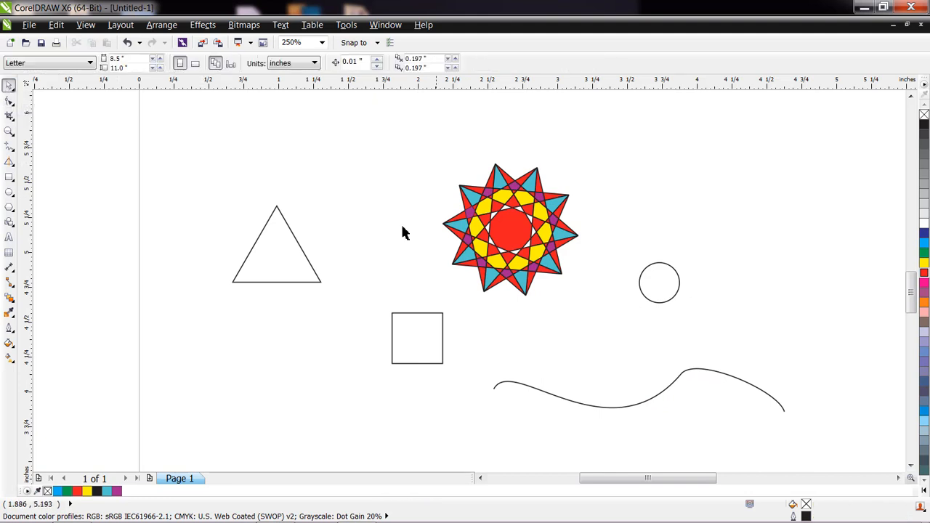
# Move the grouped magenta star toward the page's left edge and draw a five-sided polygon about 1.8 by 1.7 inches beside it
pyautogui.moveTo(523, 185); pyautogui.dragTo(396, 161)
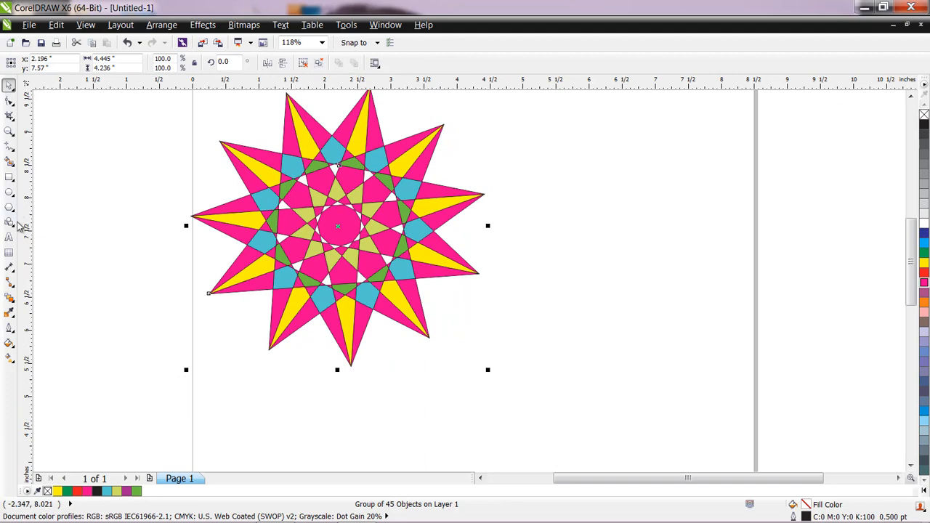
pyautogui.click(11, 211)
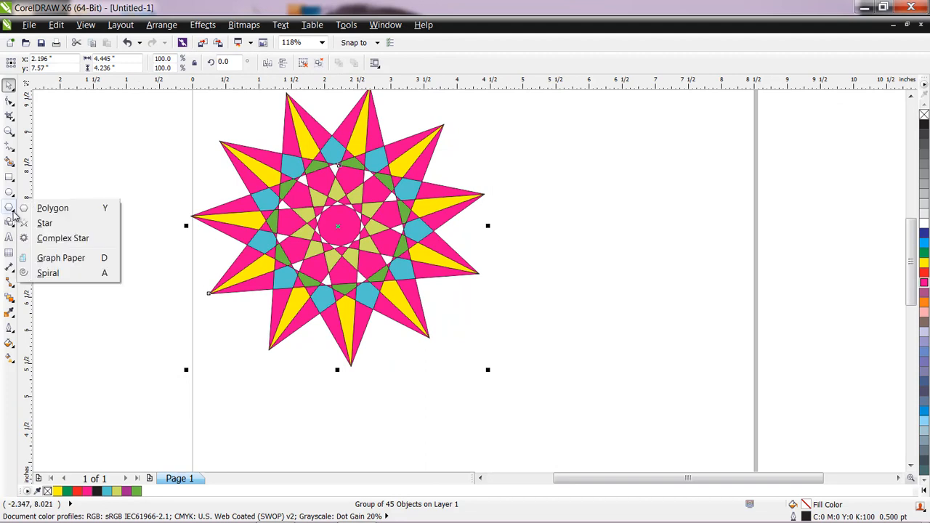
pyautogui.click(48, 209)
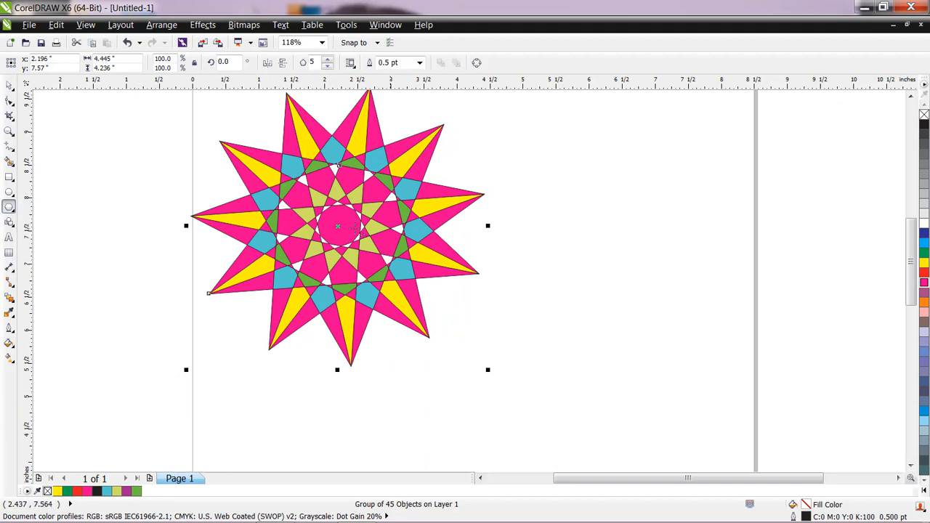
pyautogui.moveTo(557, 200); pyautogui.dragTo(680, 331)
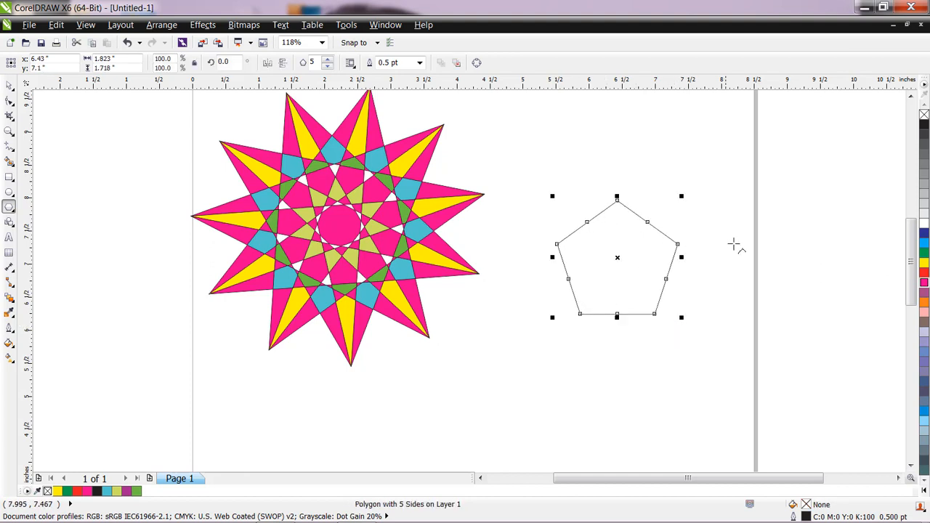
# Fill the pentagon with green and drag its nodes to reshape it into an interlaced five-pointed star
pyautogui.click(9, 101)
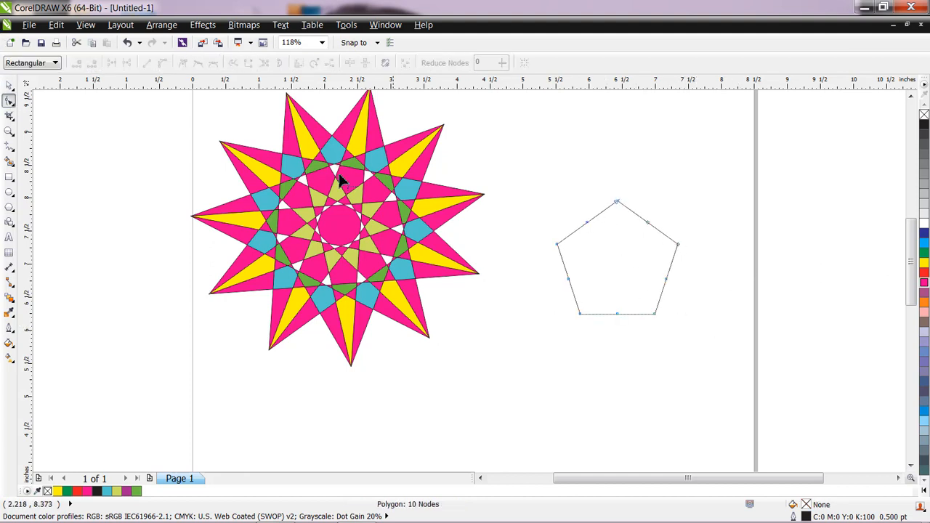
pyautogui.moveTo(648, 222); pyautogui.dragTo(652, 278)
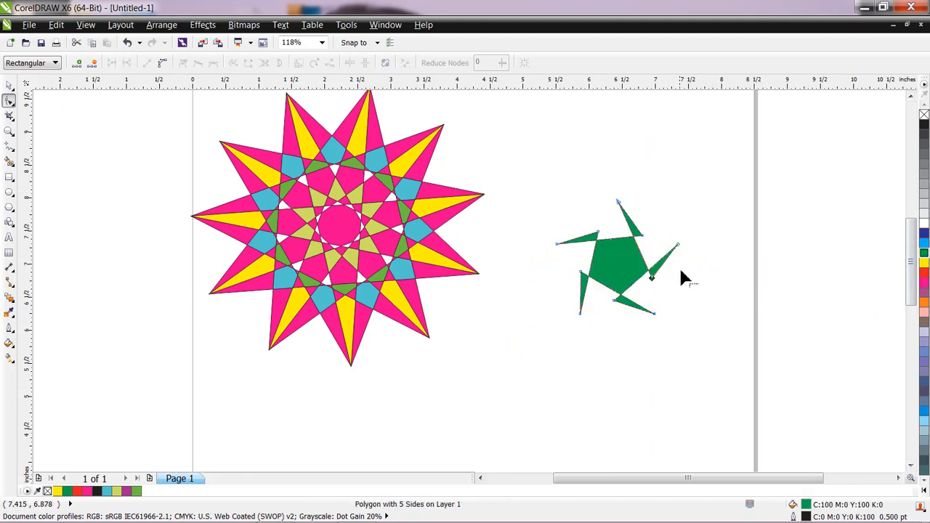
pyautogui.moveTo(680, 248); pyautogui.dragTo(609, 157)
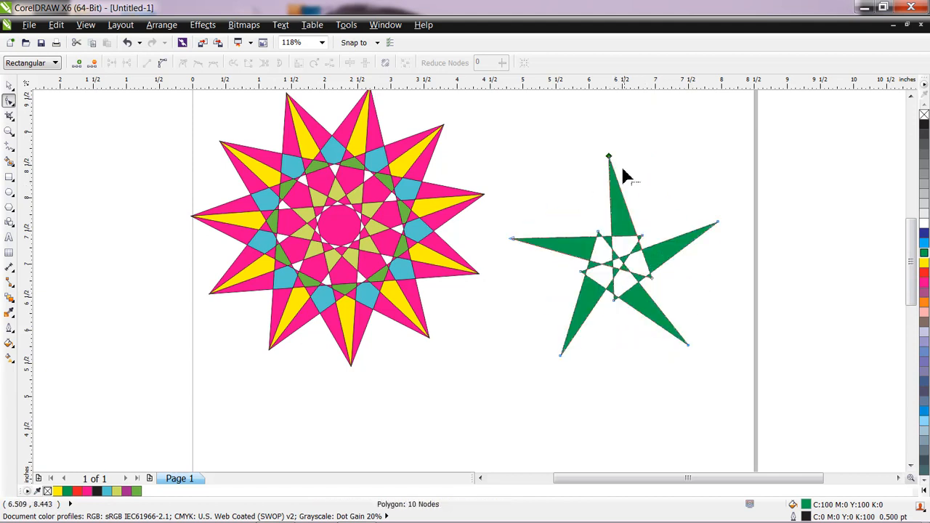
pyautogui.moveTo(644, 238); pyautogui.dragTo(711, 211)
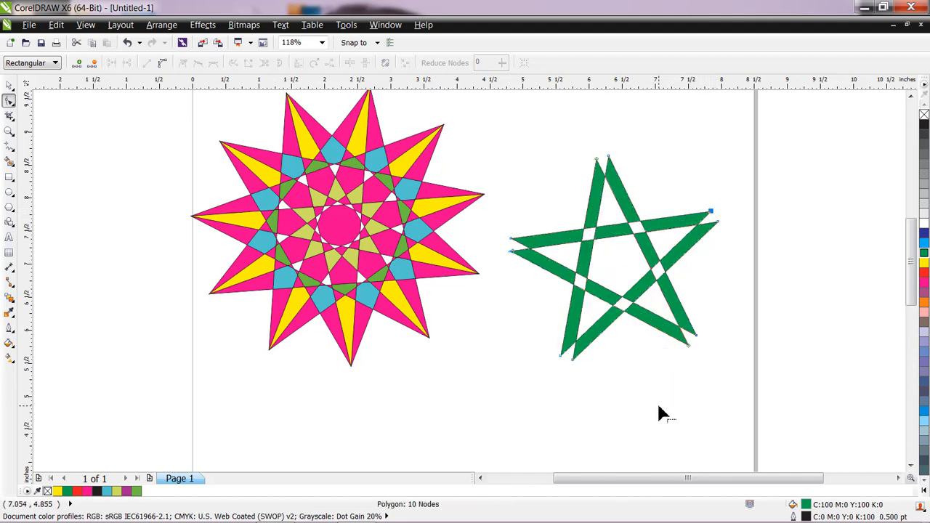
# Draw a polygon about 1.2 inches across below the two stars and set its number of sides to 27
pyautogui.click(9, 193)
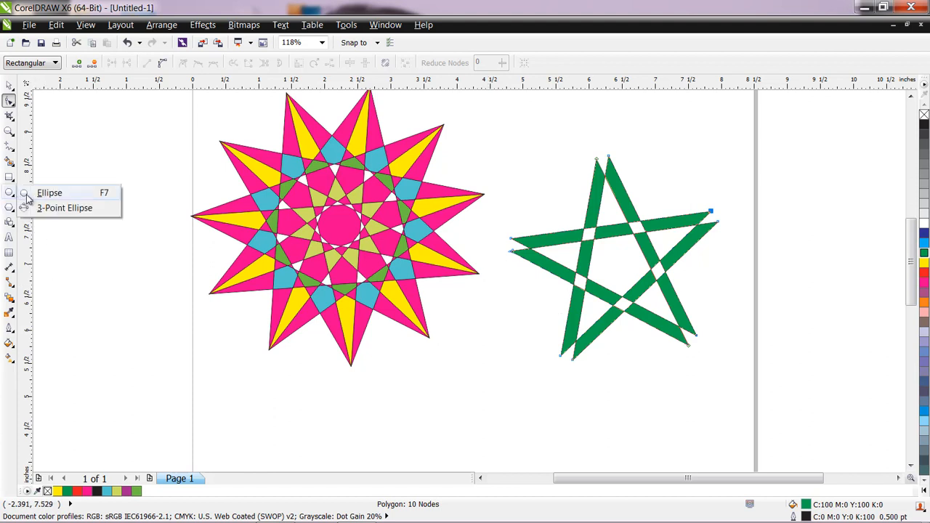
pyautogui.click(14, 209)
pyautogui.click(51, 209)
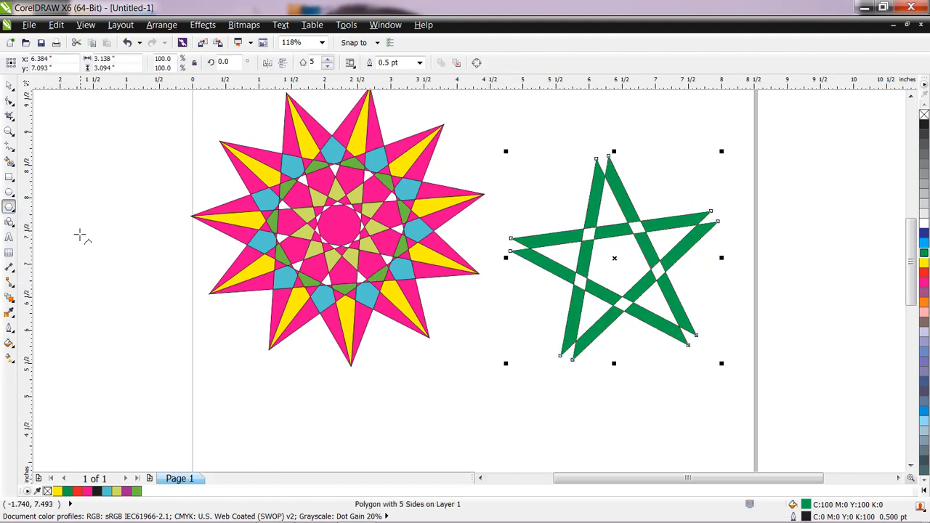
pyautogui.moveTo(453, 363); pyautogui.dragTo(535, 440)
pyautogui.click(327, 60)
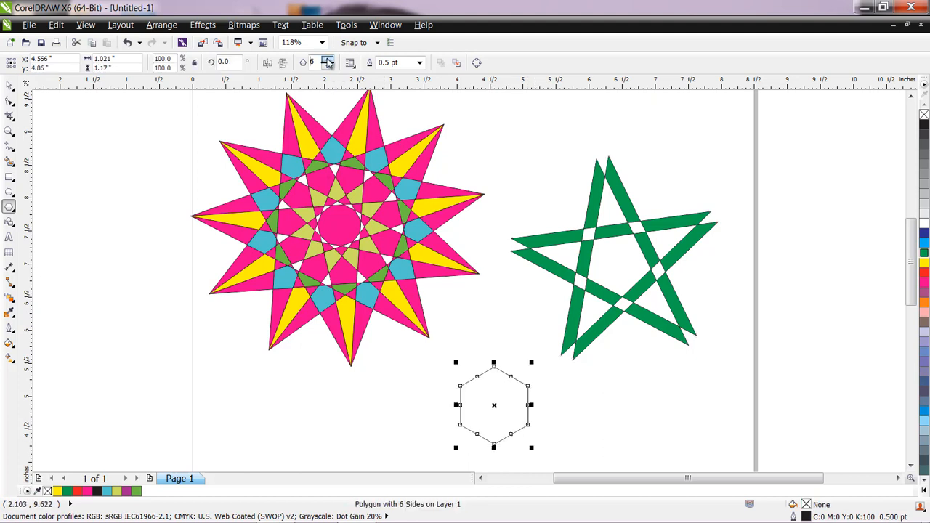
pyautogui.moveTo(328, 60); pyautogui.dragTo(328, 60)
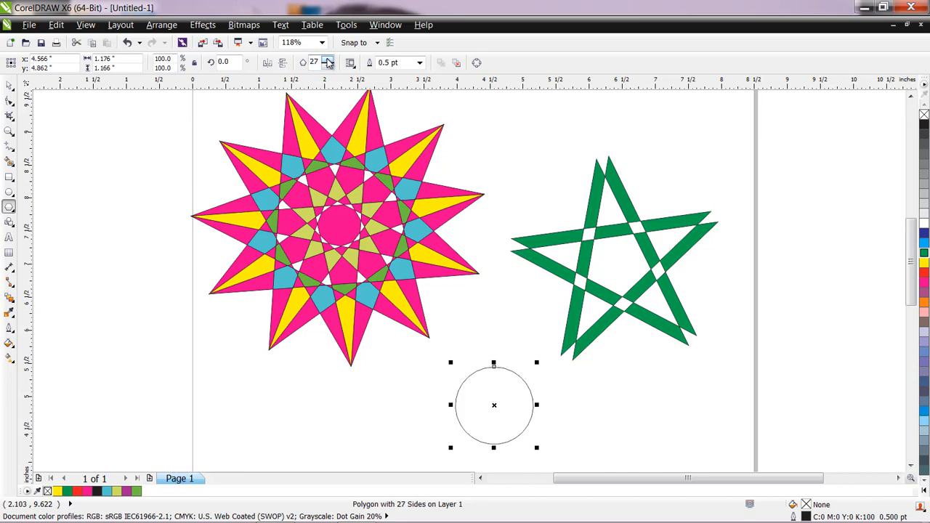
# Set the polygon's number of sides to 28 and fill it with orange
pyautogui.click(328, 66)
pyautogui.scroll(4, 519, 424)
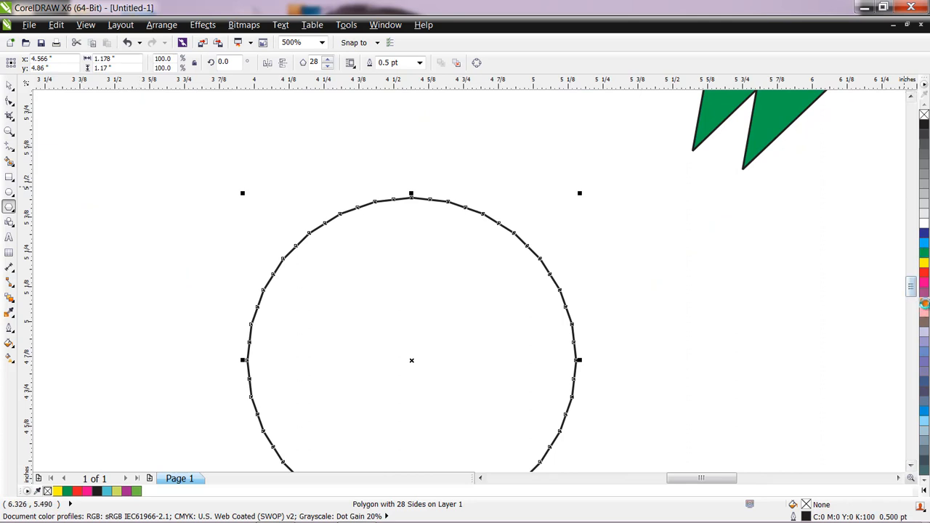
pyautogui.click(925, 304)
# Reshape the 28-sided polygon by moving its nodes outward and sideways into a symmetrical interlaced ring of points around a solid centre
pyautogui.click(9, 102)
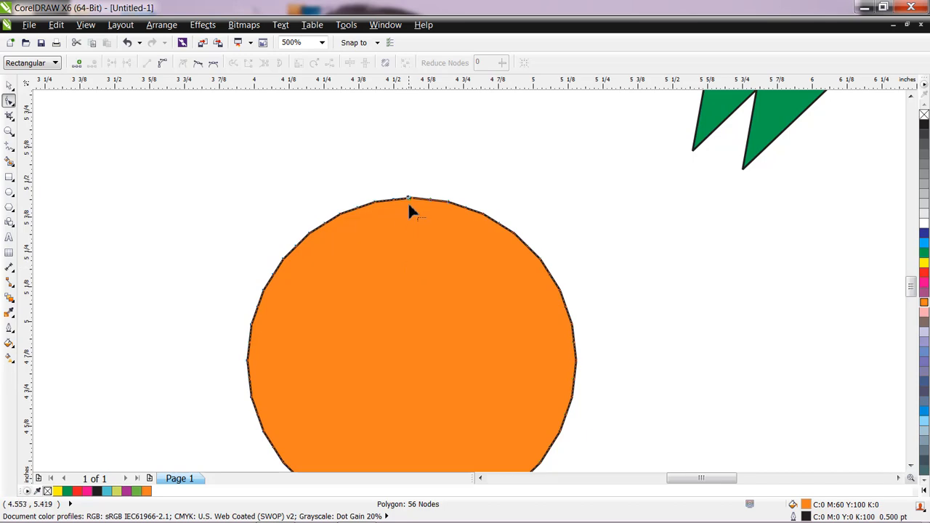
pyautogui.moveTo(412, 201); pyautogui.dragTo(216, 322)
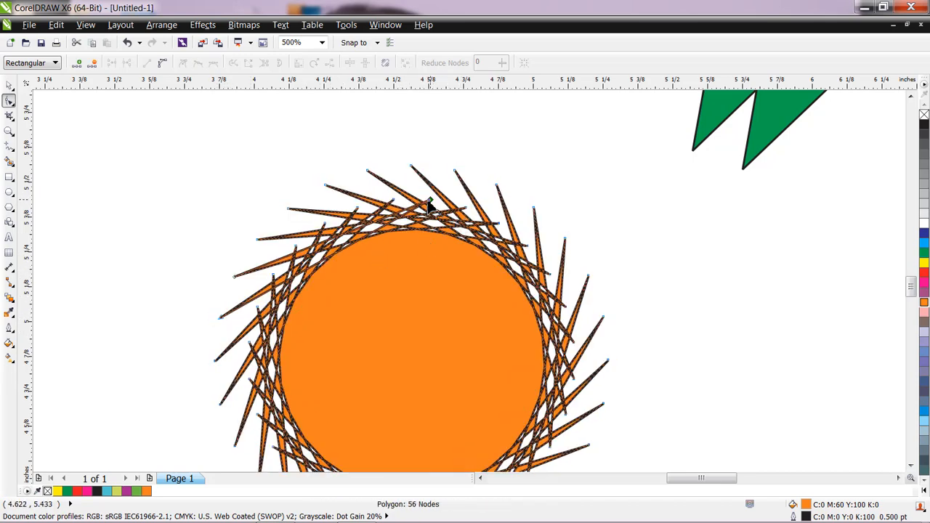
pyautogui.moveTo(429, 204); pyautogui.dragTo(505, 191)
pyautogui.scroll(-4, 506, 192)
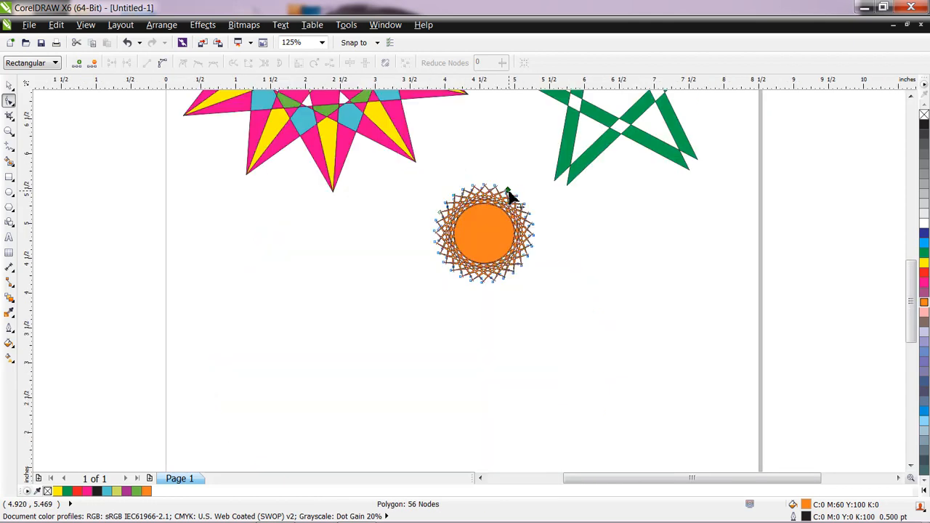
pyautogui.click(911, 96)
pyautogui.click(912, 96)
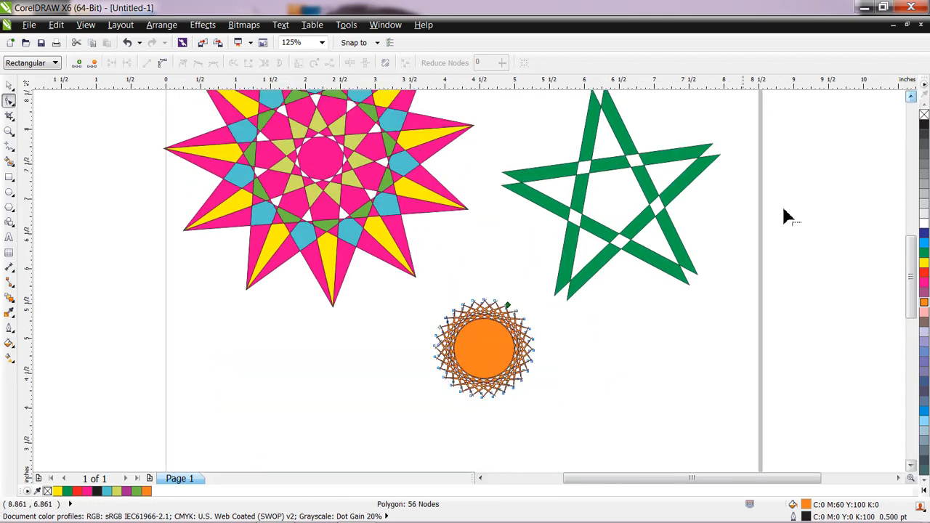
pyautogui.scroll(2, 495, 353)
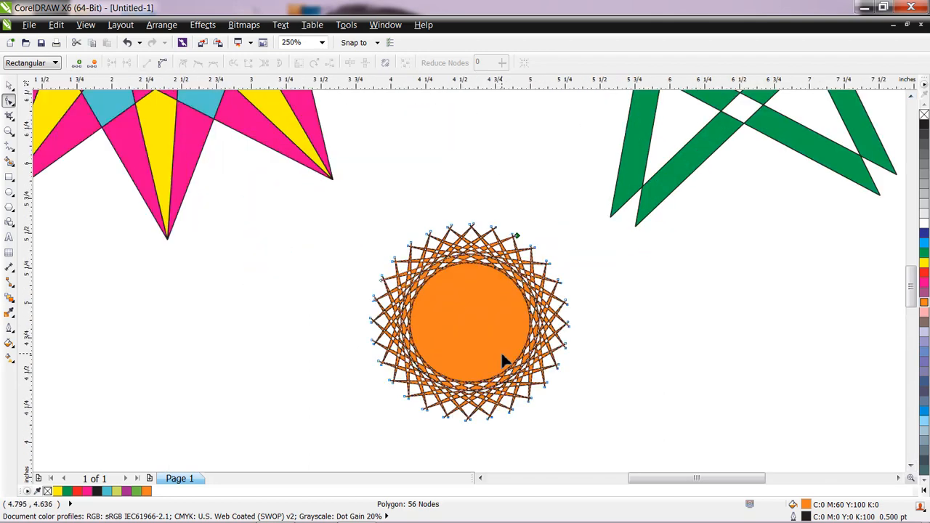
pyautogui.moveTo(518, 239); pyautogui.dragTo(513, 235)
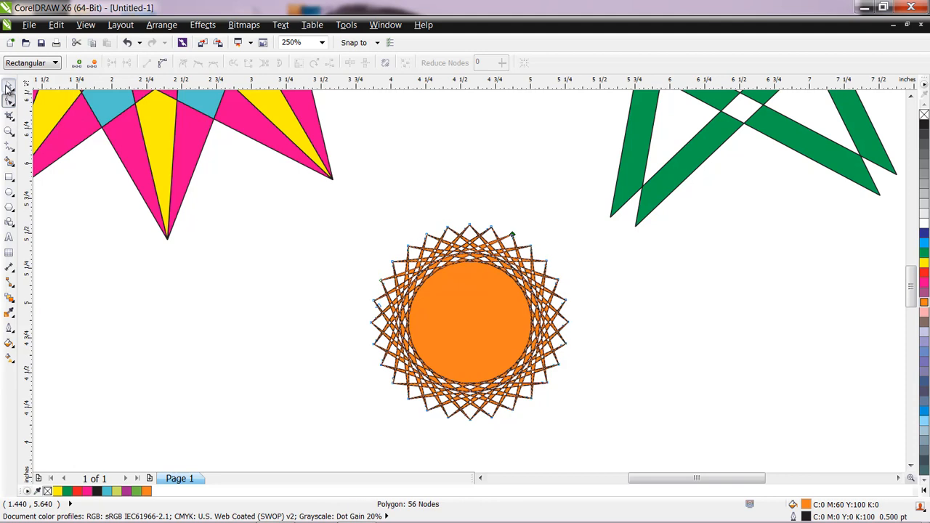
# Remove the outline of the 28-sided shape, try a magenta fill and settle on red
pyautogui.click(9, 85)
pyautogui.click(421, 63)
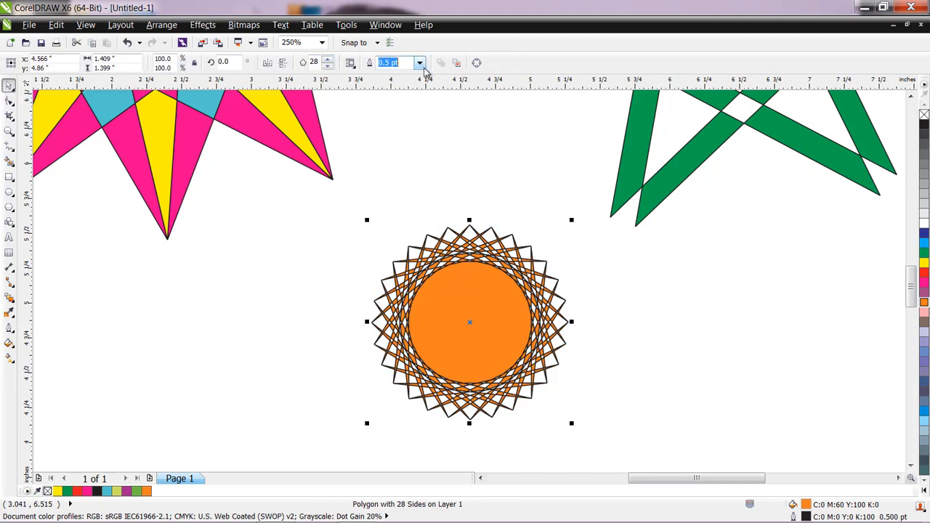
pyautogui.click(393, 71)
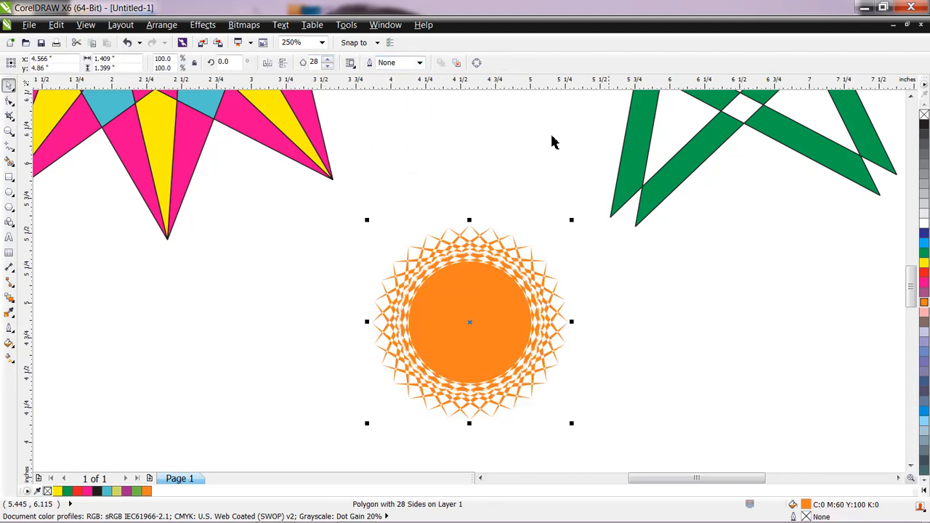
pyautogui.click(924, 284)
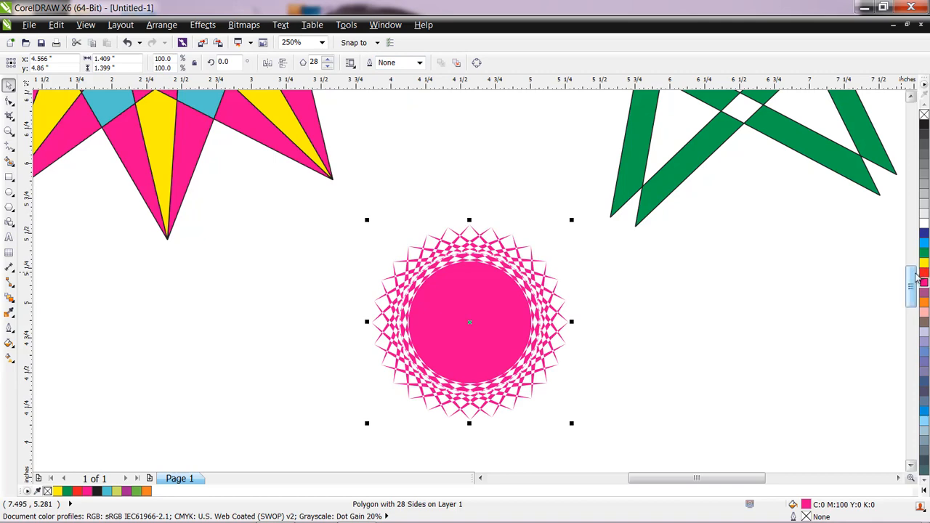
pyautogui.click(924, 272)
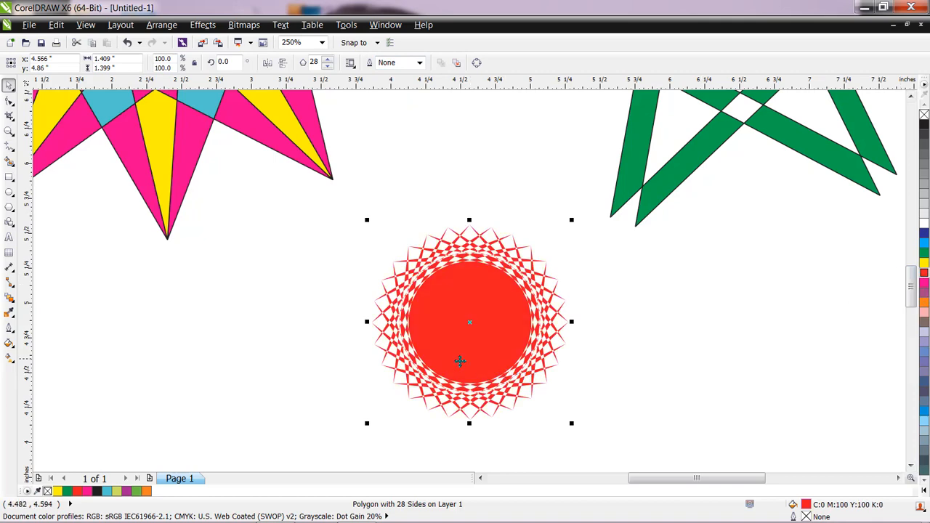
pyautogui.click(523, 393)
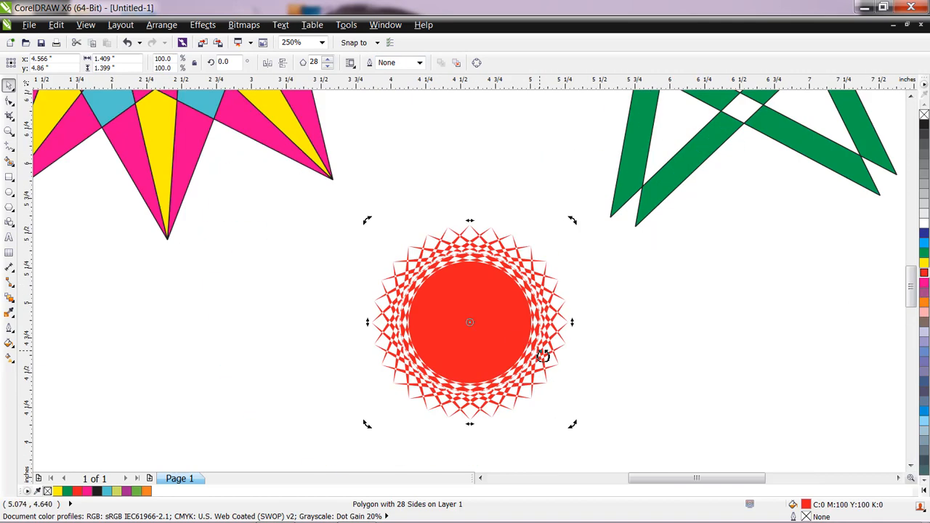
# Draw a five-pointed star about 0.92 by 0.96 inches with the Star tool, below the magenta star
pyautogui.click(11, 211)
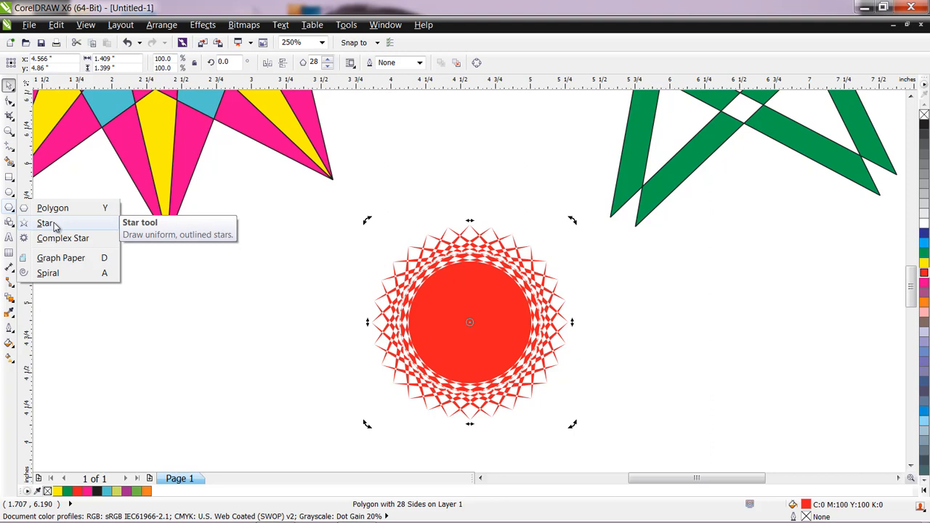
pyautogui.click(45, 223)
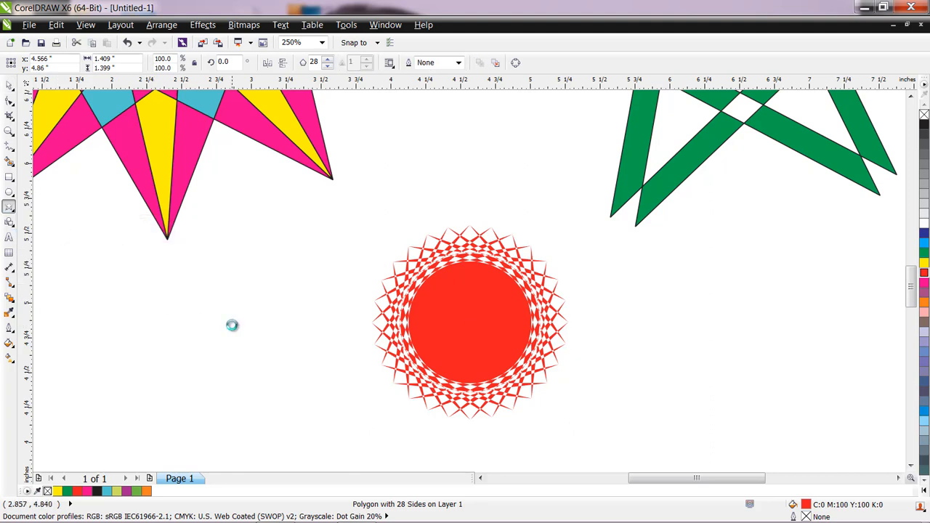
pyautogui.scroll(-4, 232, 324)
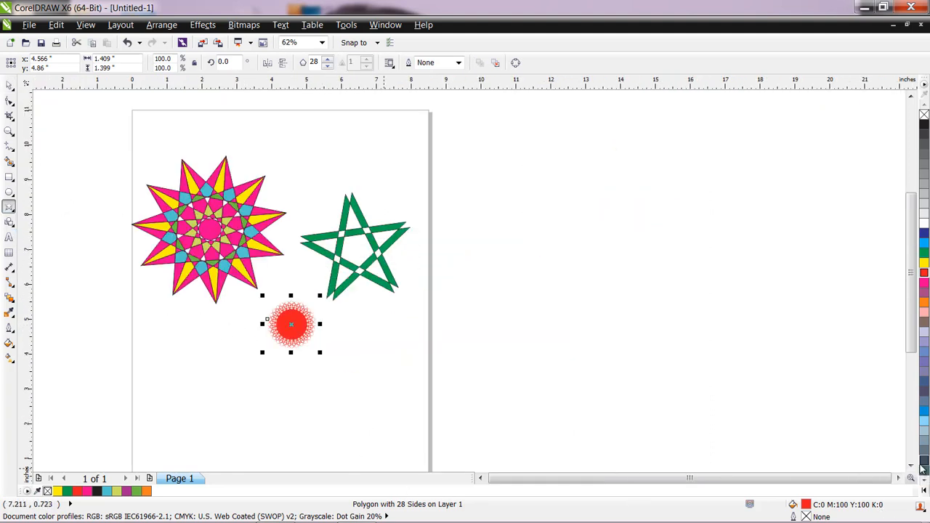
pyautogui.click(911, 466)
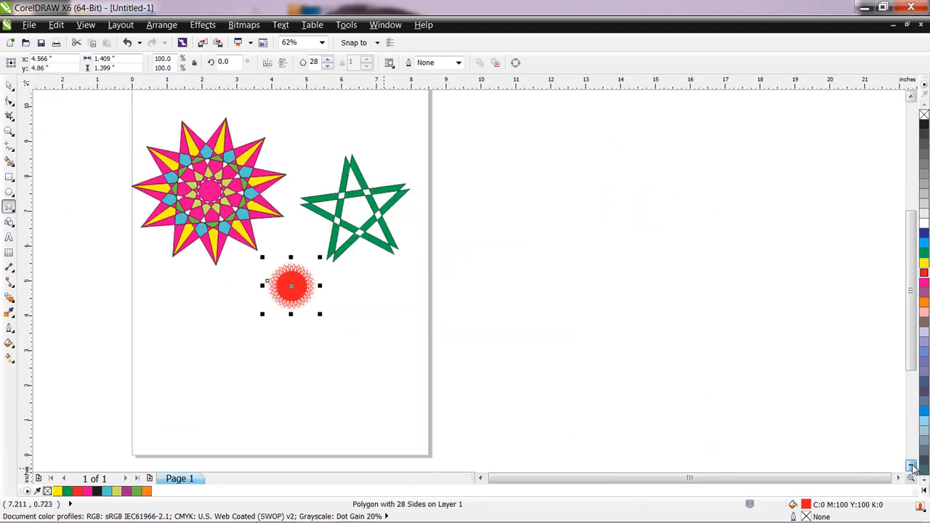
pyautogui.click(480, 479)
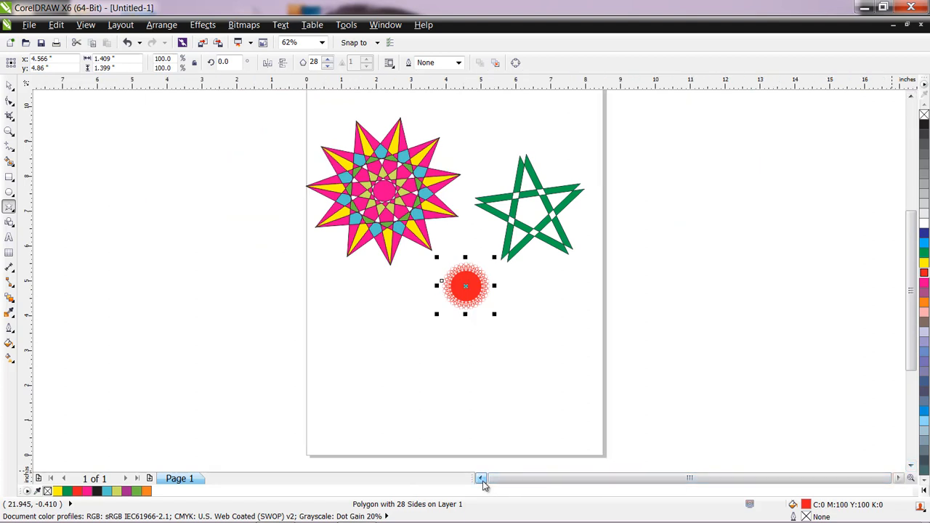
pyautogui.click(10, 132)
pyautogui.click(399, 402)
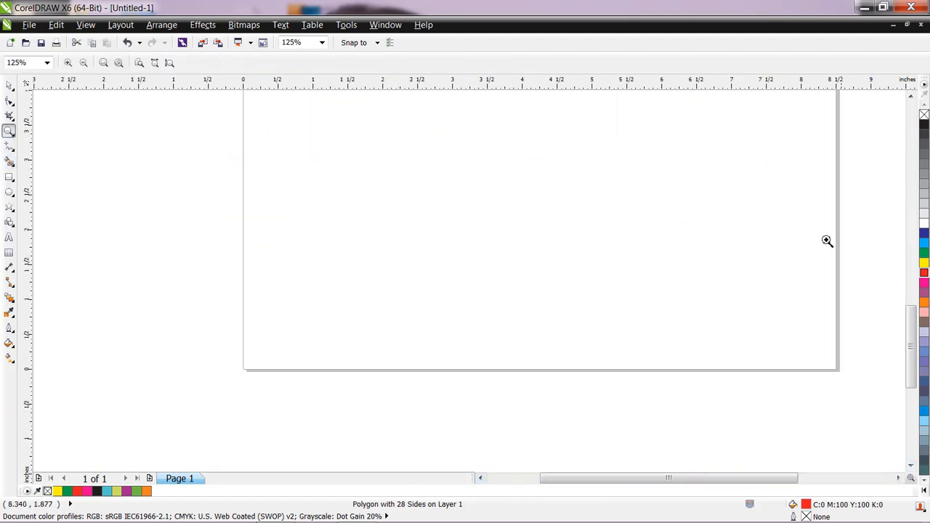
pyautogui.click(910, 96)
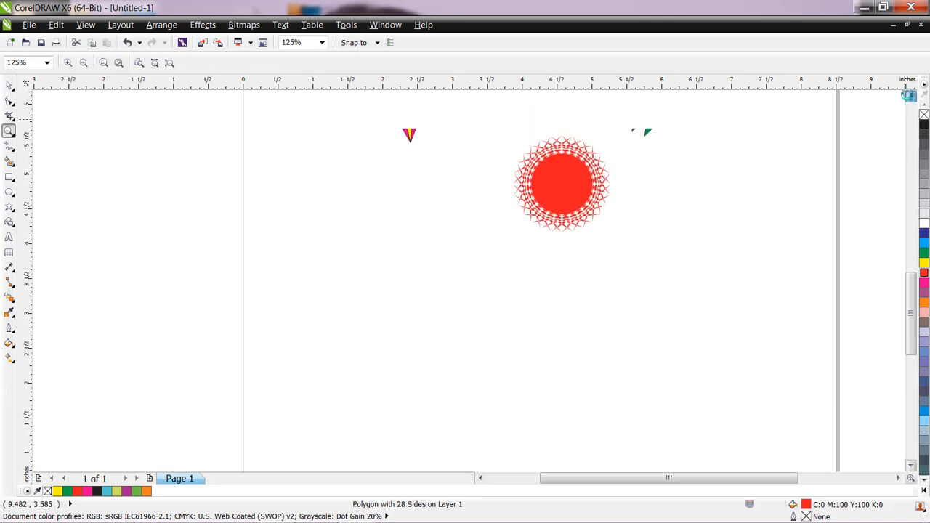
pyautogui.click(909, 95)
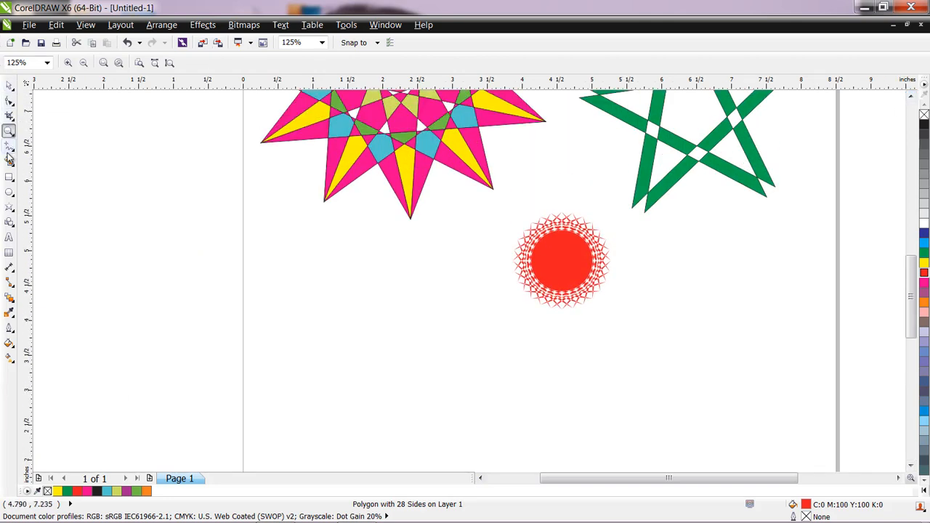
pyautogui.click(10, 207)
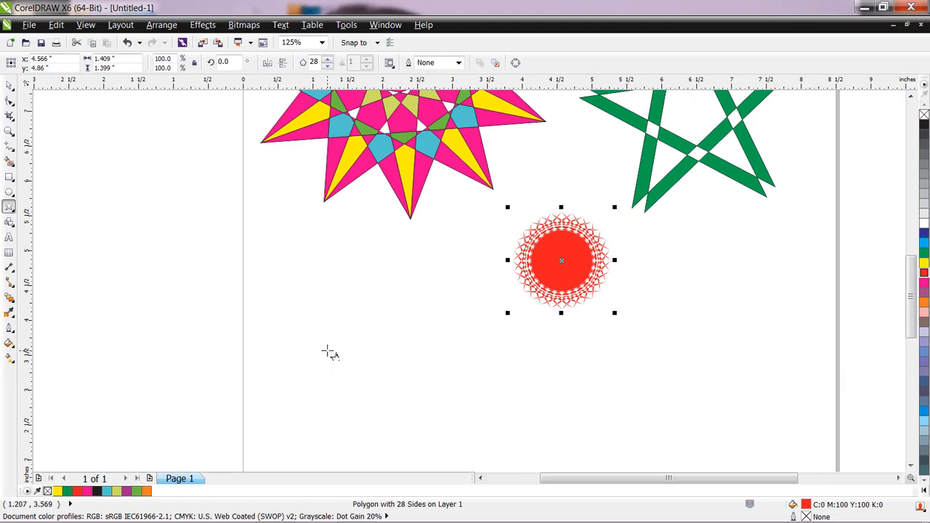
pyautogui.moveTo(295, 273); pyautogui.dragTo(363, 350)
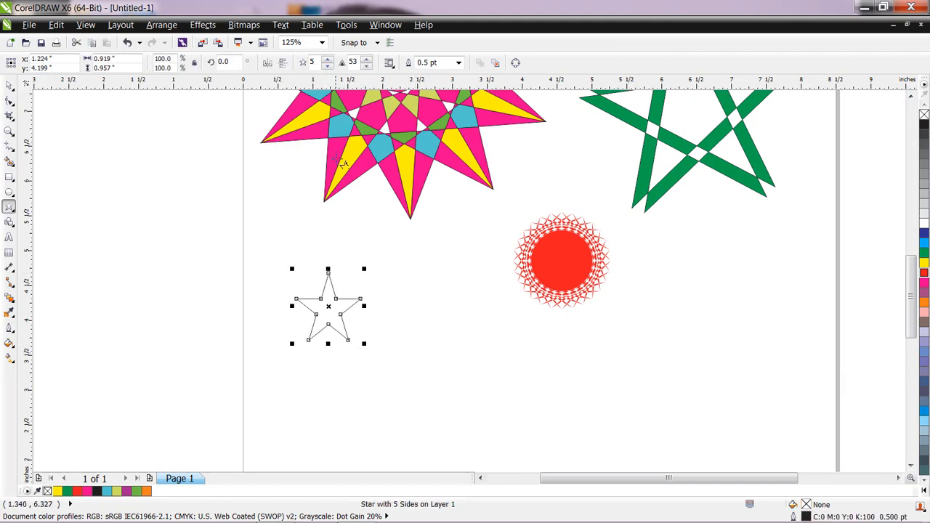
# Increase the new star's number of points to 43
pyautogui.click(328, 59)
pyautogui.click(327, 60)
pyautogui.click(327, 60)
pyautogui.click(328, 60)
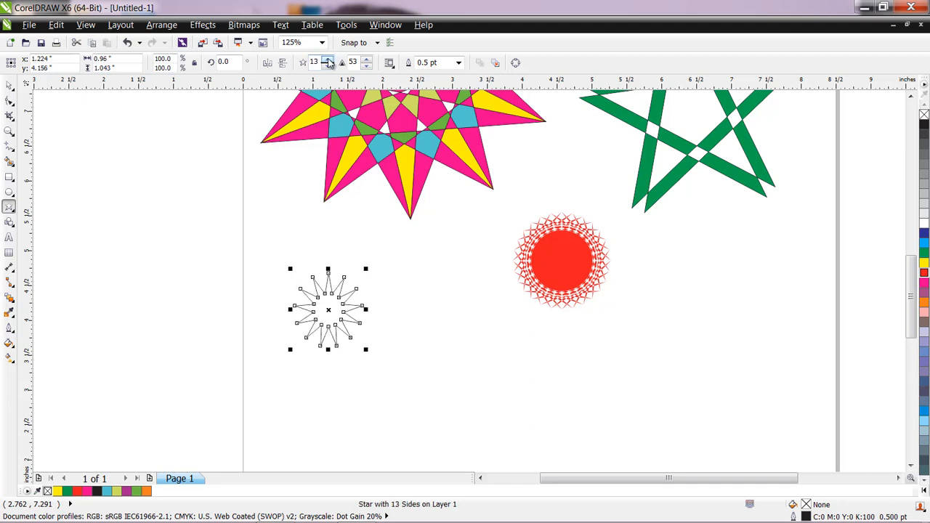
pyautogui.click(328, 60)
pyautogui.click(328, 60)
pyautogui.click(328, 61)
pyautogui.click(328, 60)
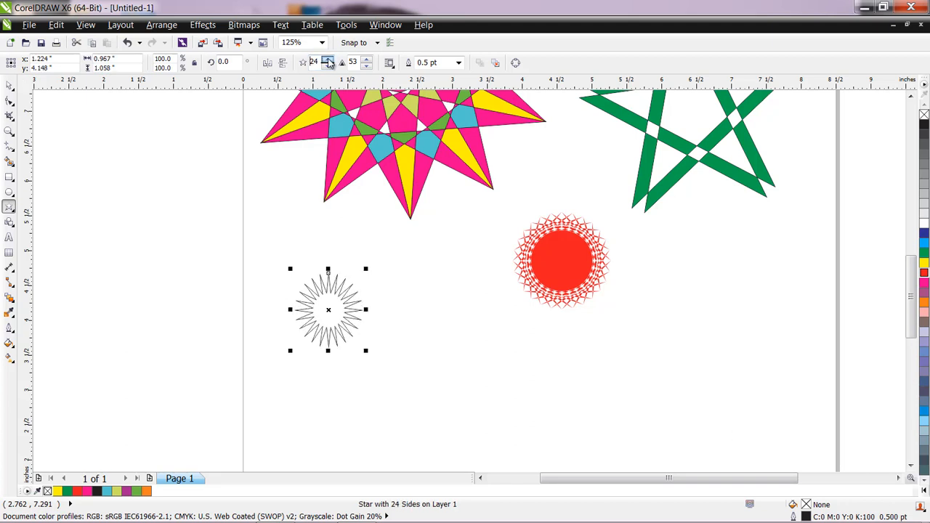
pyautogui.click(328, 60)
pyautogui.click(328, 59)
pyautogui.click(328, 60)
pyautogui.click(328, 59)
pyautogui.click(328, 59)
pyautogui.click(328, 59)
pyautogui.click(328, 60)
pyautogui.click(328, 59)
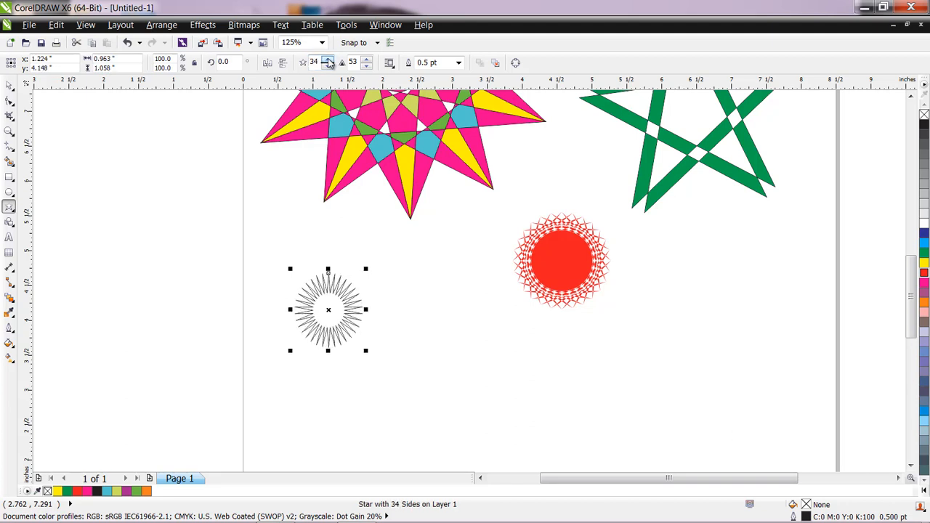
pyautogui.click(328, 59)
pyautogui.click(328, 60)
pyautogui.click(328, 59)
pyautogui.click(328, 60)
pyautogui.click(328, 59)
pyautogui.click(328, 60)
pyautogui.click(328, 60)
pyautogui.click(328, 60)
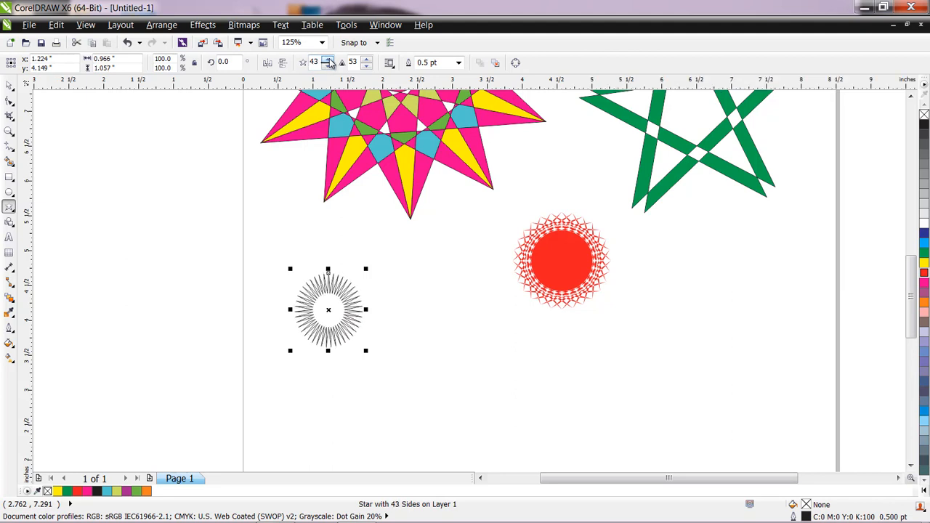
# Fill the 43-point star with blue (C100 M20) and set its outline to None
pyautogui.click(924, 413)
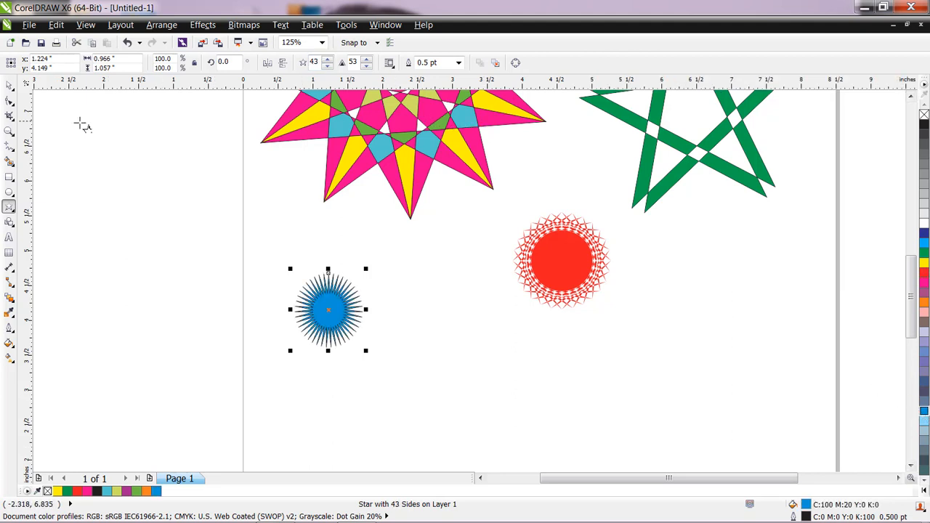
pyautogui.click(9, 85)
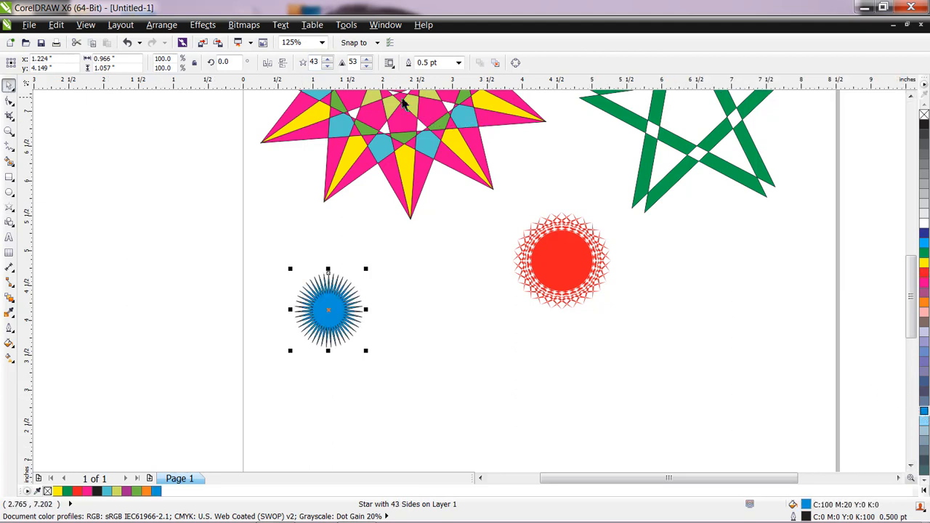
pyautogui.click(459, 63)
pyautogui.click(445, 76)
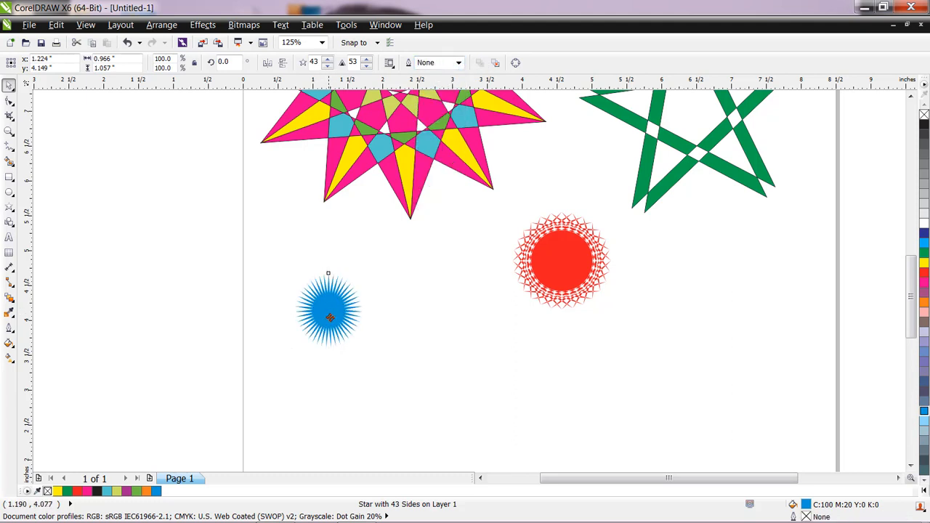
# Move the blue star onto the centre of the red interlaced shape
pyautogui.moveTo(327, 301); pyautogui.dragTo(443, 300)
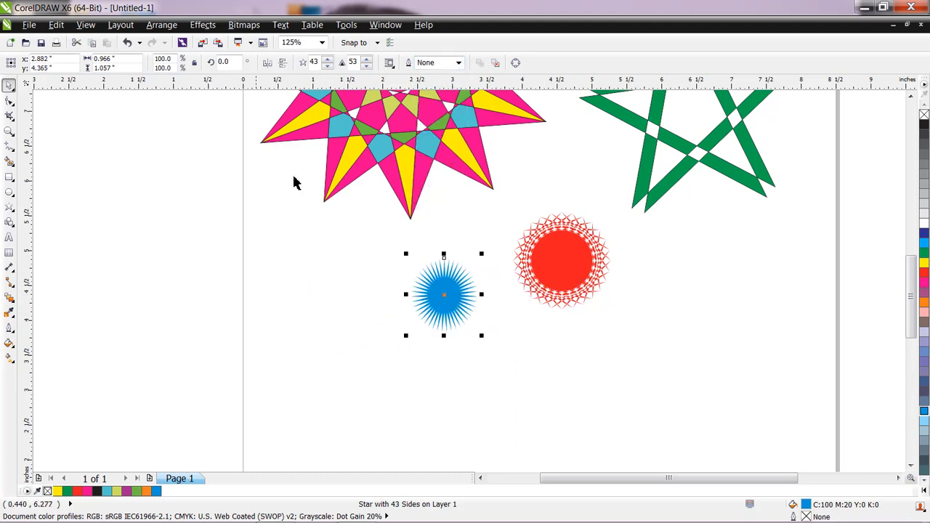
pyautogui.click(9, 132)
pyautogui.moveTo(655, 399); pyautogui.dragTo(394, 216)
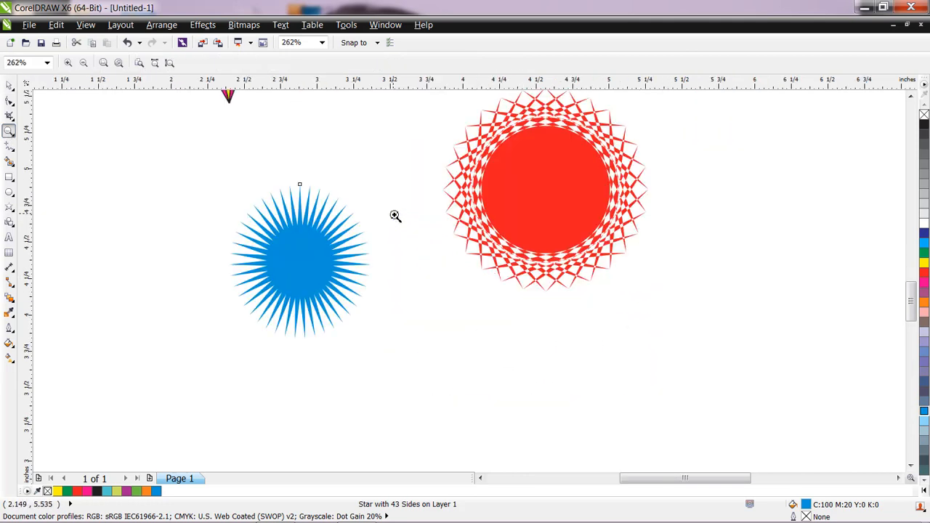
pyautogui.click(9, 86)
pyautogui.moveTo(297, 277); pyautogui.dragTo(547, 208)
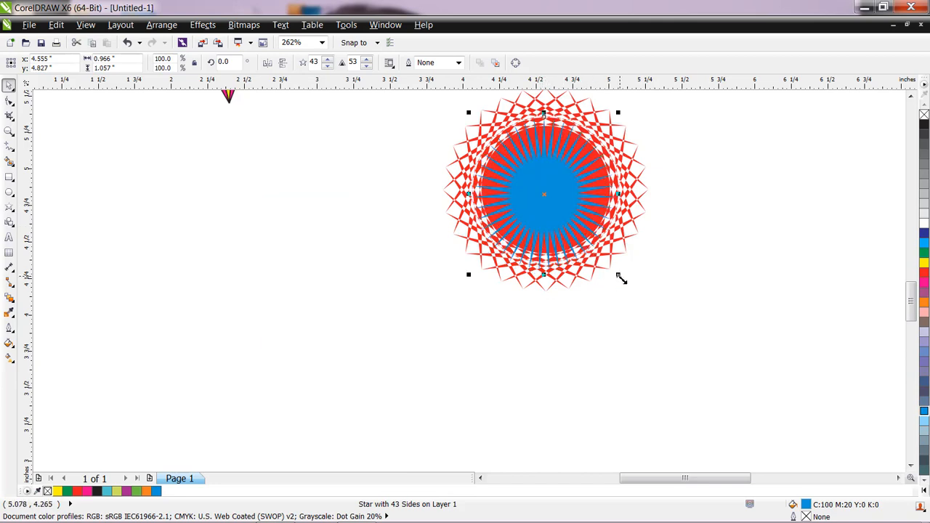
# Scale the blue star down to about 79% and centre it inside the red disc
pyautogui.moveTo(620, 277); pyautogui.dragTo(601, 254)
pyautogui.moveTo(548, 203); pyautogui.dragTo(555, 209)
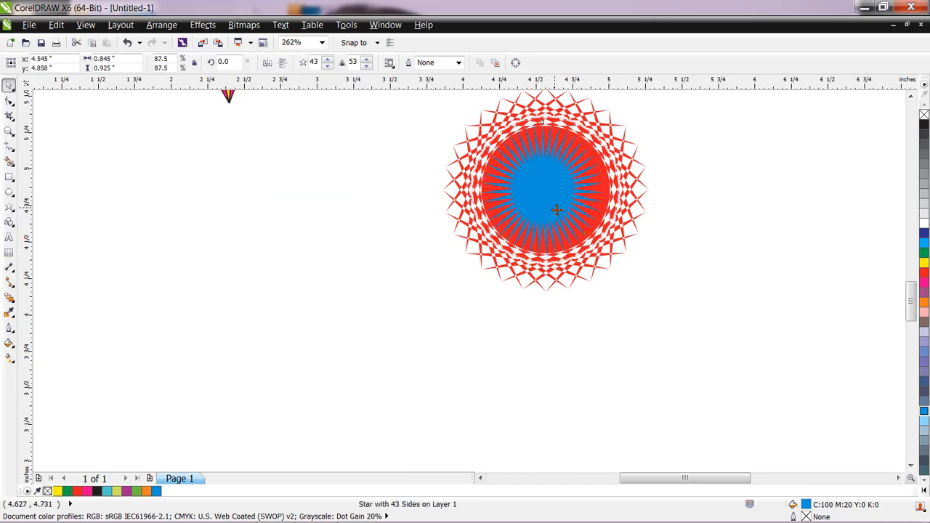
pyautogui.click(558, 211)
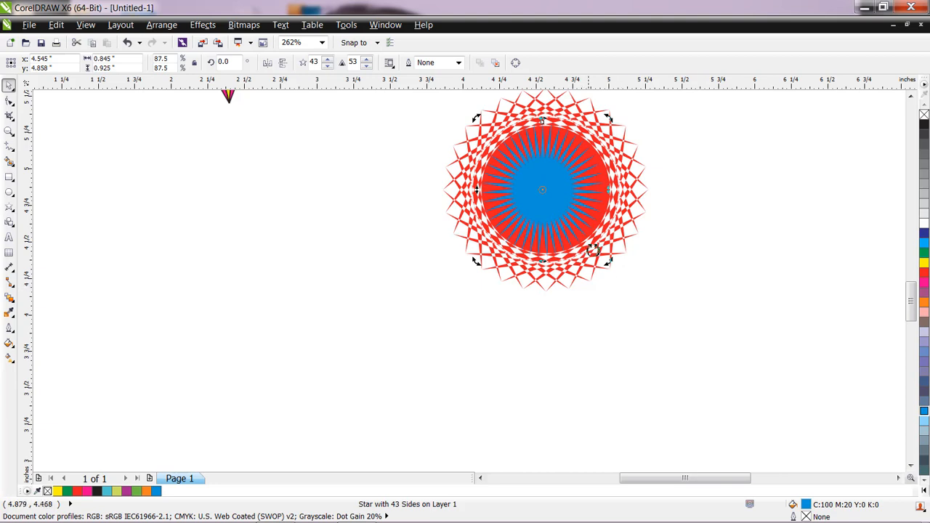
pyautogui.click(553, 215)
pyautogui.moveTo(610, 262); pyautogui.dragTo(596, 247)
pyautogui.moveTo(547, 200); pyautogui.dragTo(558, 207)
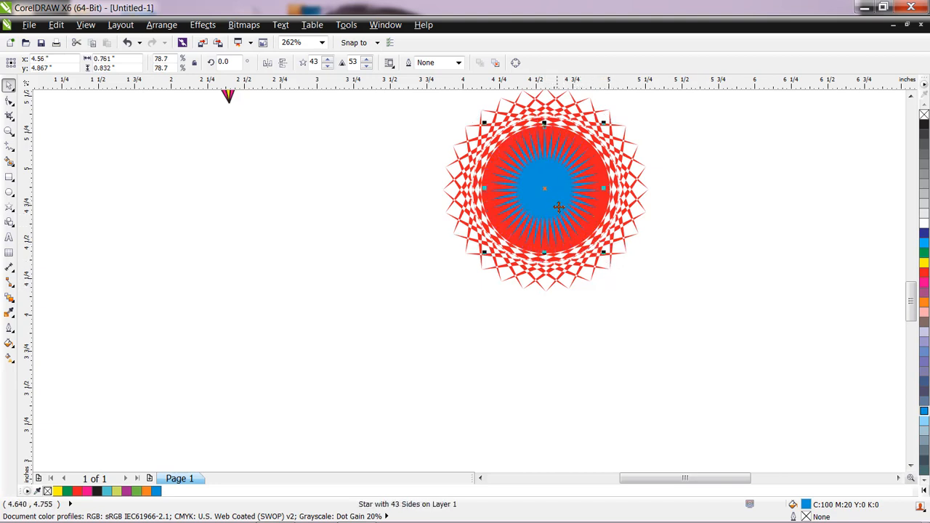
# Draw a nine-point complex star about 0.97 by 0.89 inches beside the red ornament and fill it dark blue (C100 M100)
pyautogui.click(682, 341)
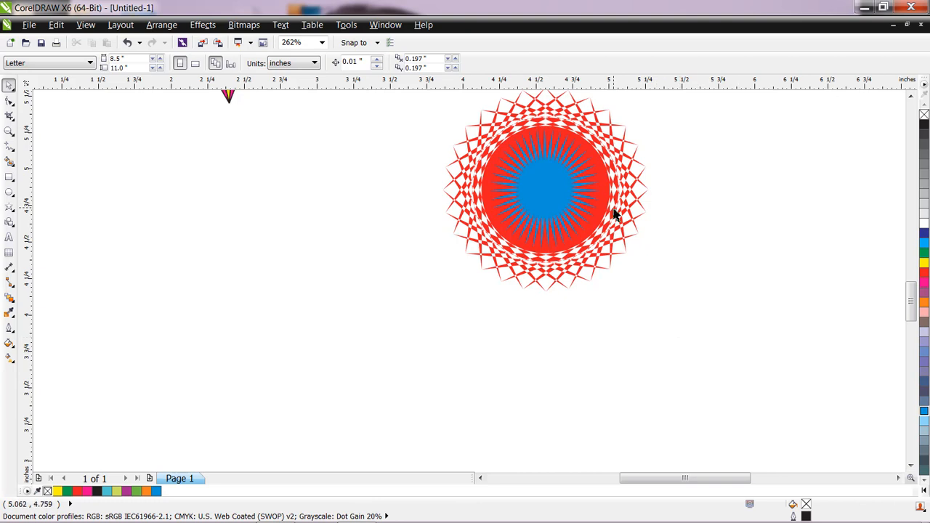
pyautogui.click(13, 213)
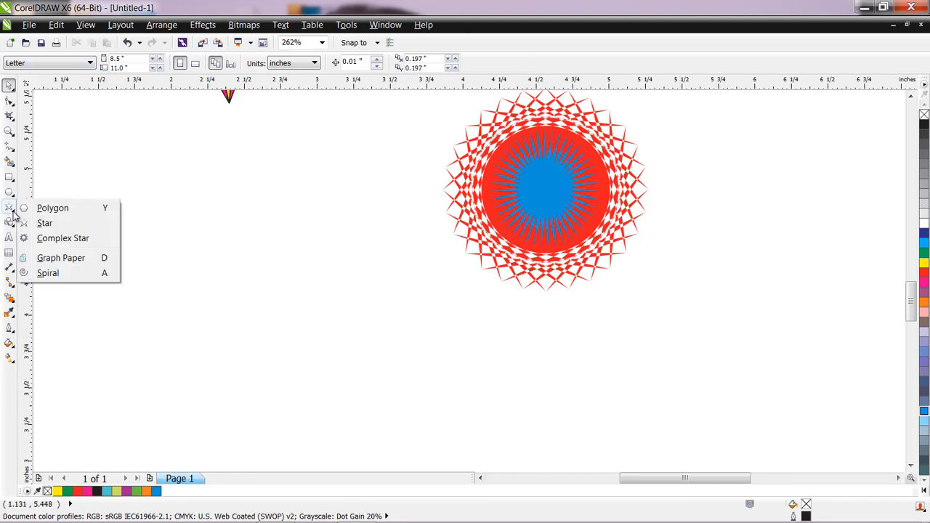
pyautogui.click(63, 243)
pyautogui.moveTo(149, 198); pyautogui.dragTo(292, 330)
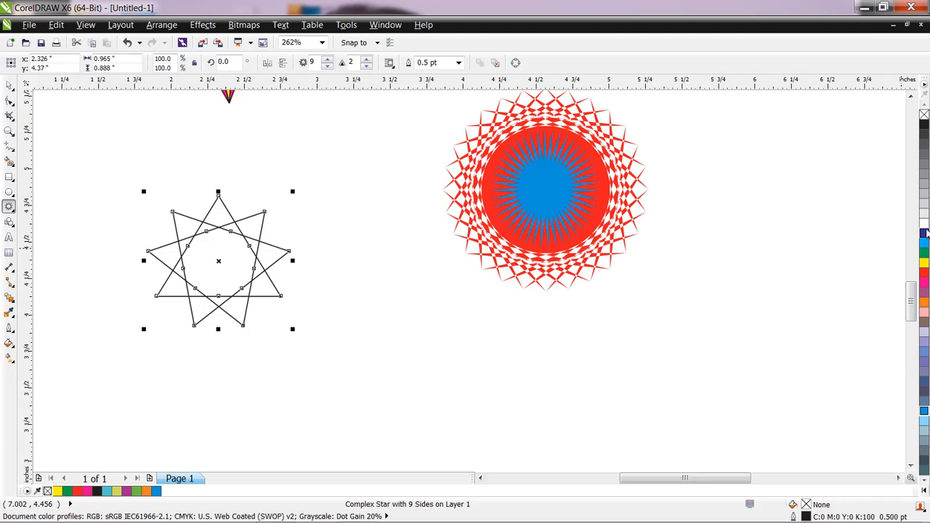
pyautogui.click(925, 233)
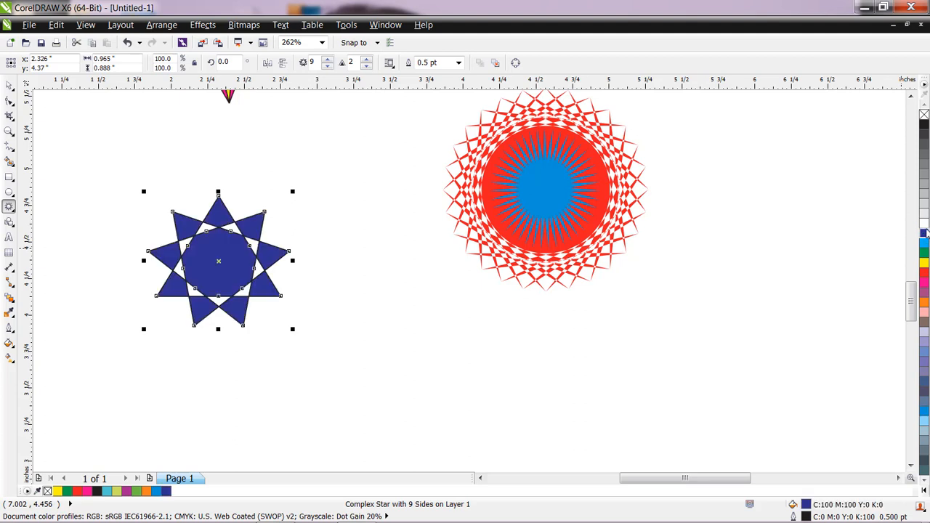
# Reshape the blue complex star by pulling an outer node sideways and an inner node outward beyond the original outline
pyautogui.click(10, 101)
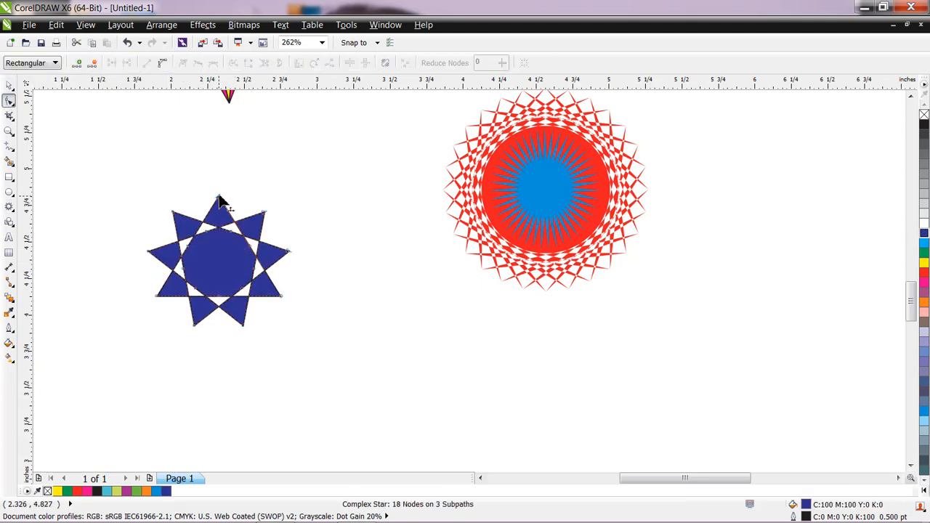
pyautogui.moveTo(218, 199); pyautogui.dragTo(258, 197)
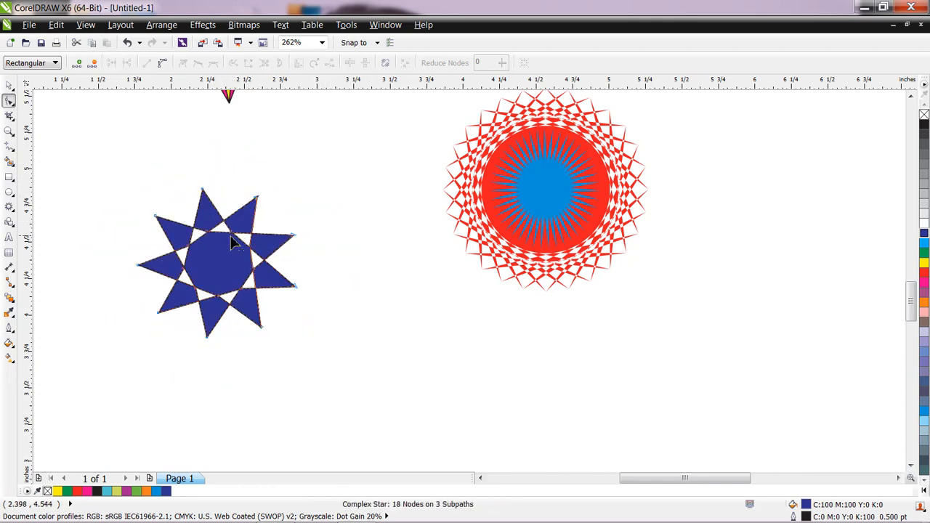
pyautogui.moveTo(232, 233); pyautogui.dragTo(315, 216)
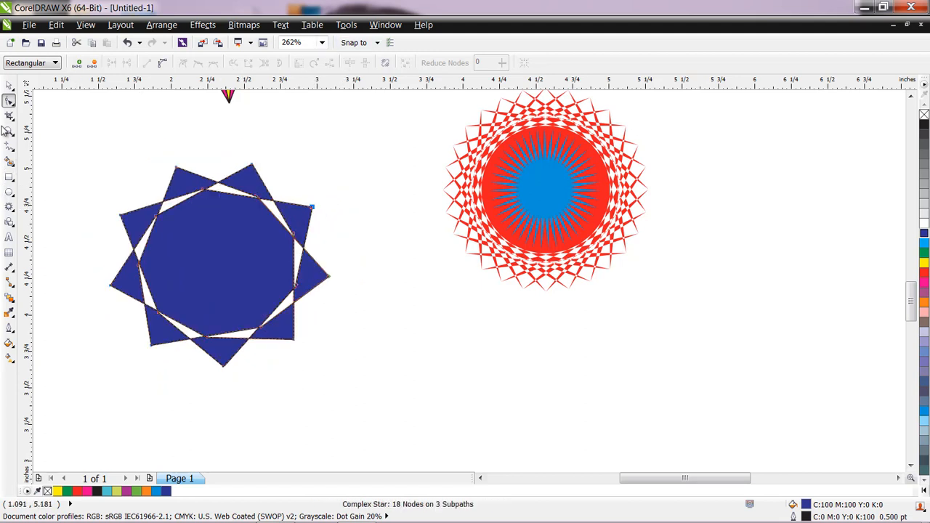
pyautogui.click(9, 85)
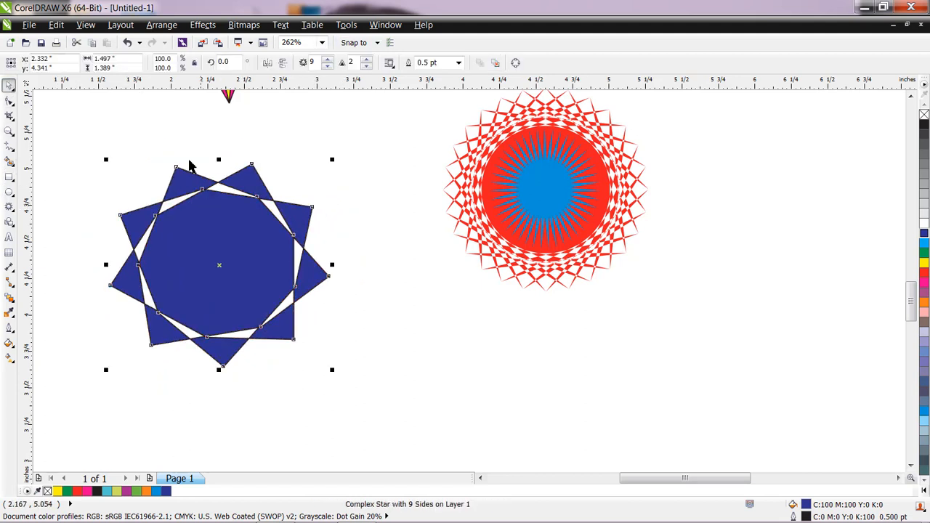
# Set the blue complex star's number of points to 20
pyautogui.click(10, 207)
pyautogui.click(327, 65)
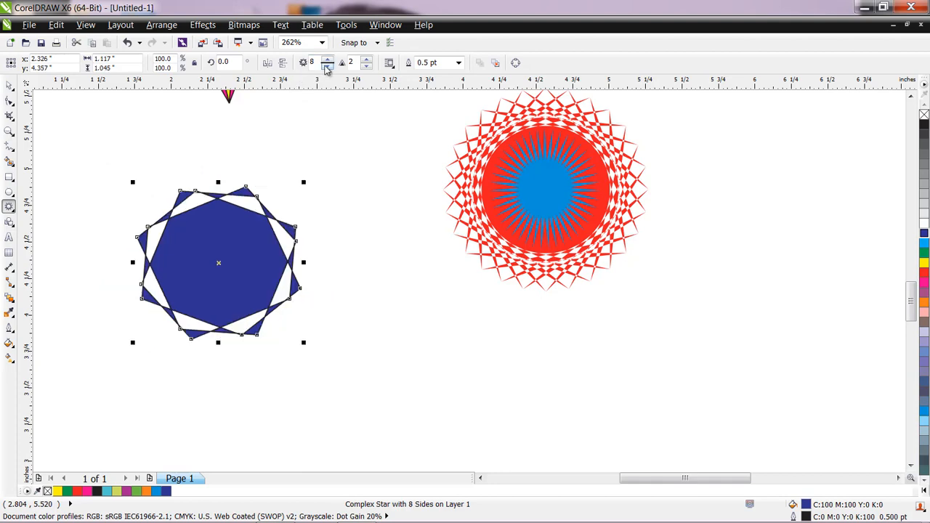
pyautogui.click(327, 65)
pyautogui.click(327, 65)
pyautogui.click(328, 61)
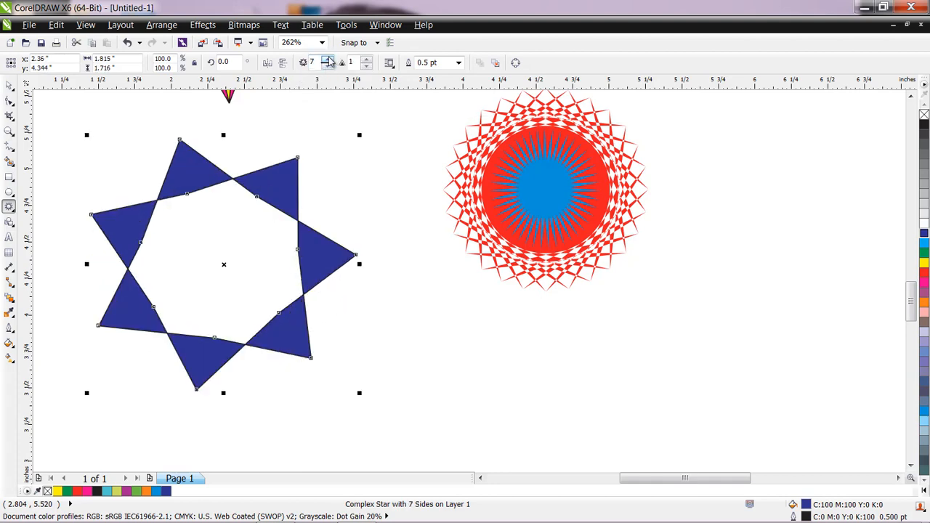
pyautogui.click(328, 61)
pyautogui.click(329, 61)
pyautogui.click(329, 61)
pyautogui.click(329, 61)
pyautogui.click(328, 61)
pyautogui.click(329, 61)
pyautogui.click(328, 61)
pyautogui.click(329, 61)
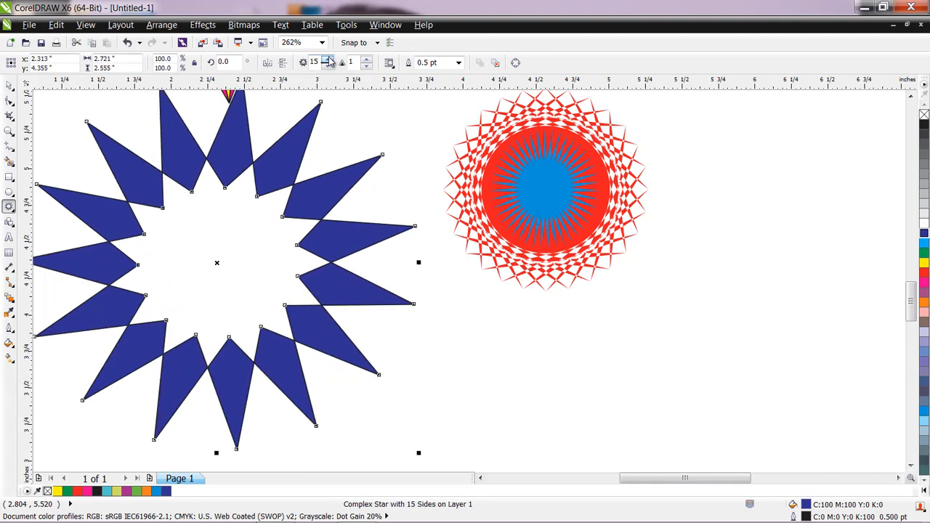
pyautogui.click(328, 61)
pyautogui.click(329, 61)
pyautogui.click(328, 61)
pyautogui.click(328, 61)
pyautogui.click(329, 61)
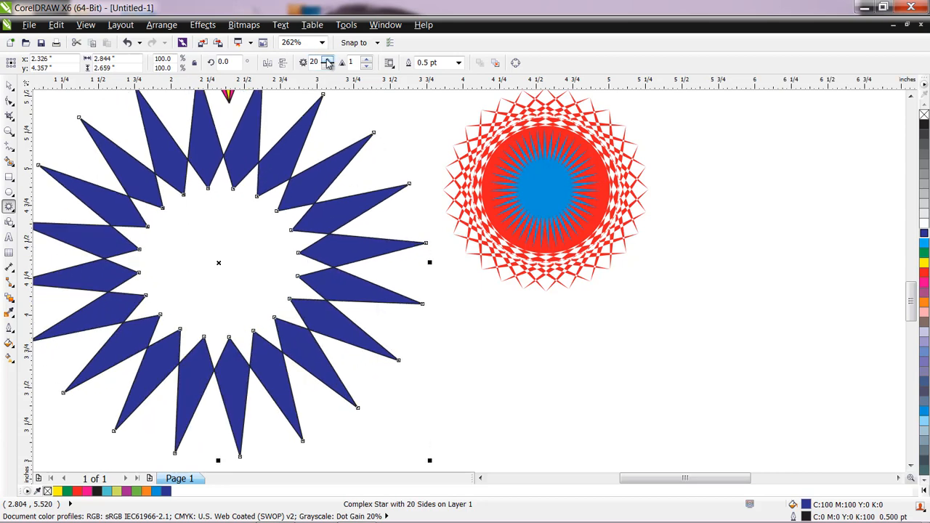
# Shift an inner node of the 20-point star sideways so that all its points slant around the centre
pyautogui.click(10, 101)
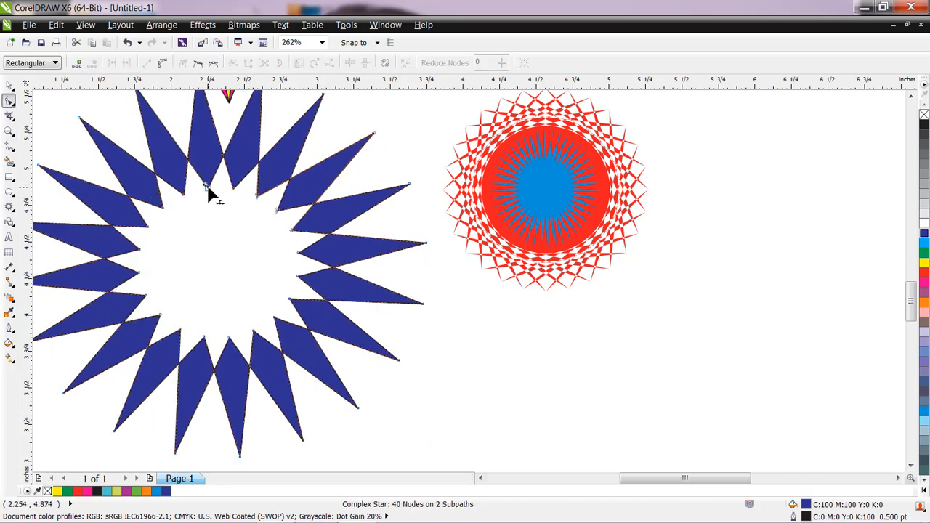
pyautogui.moveTo(210, 191); pyautogui.dragTo(246, 193)
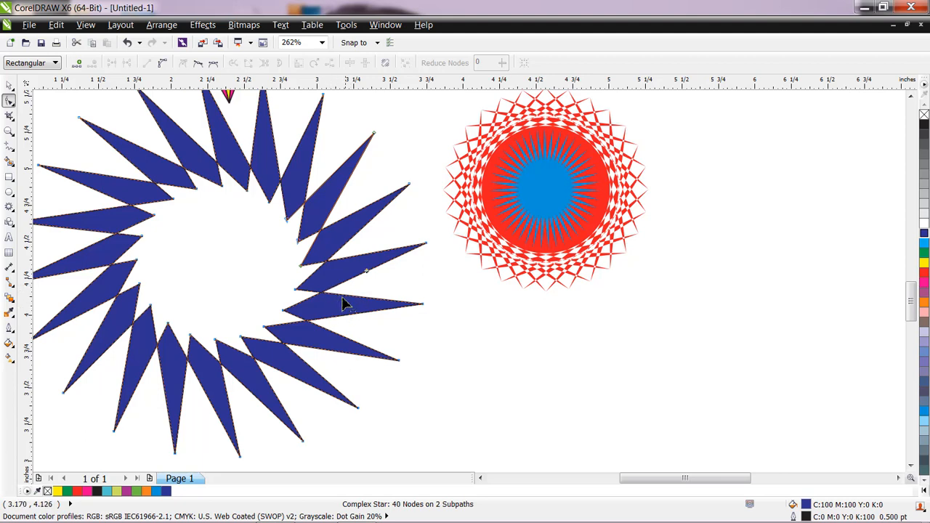
# Draw an 8-by-6 graph paper grid between the red ornament and the page's right edge and fill it yellow (Y100)
pyautogui.scroll(2, 561, 296)
pyautogui.scroll(5, 561, 296)
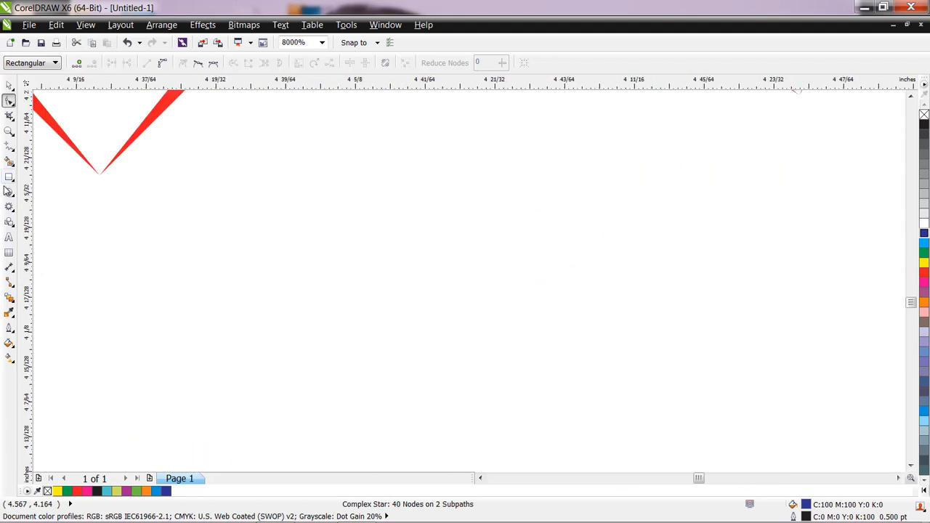
pyautogui.click(9, 132)
pyautogui.scroll(-3, 266, 228)
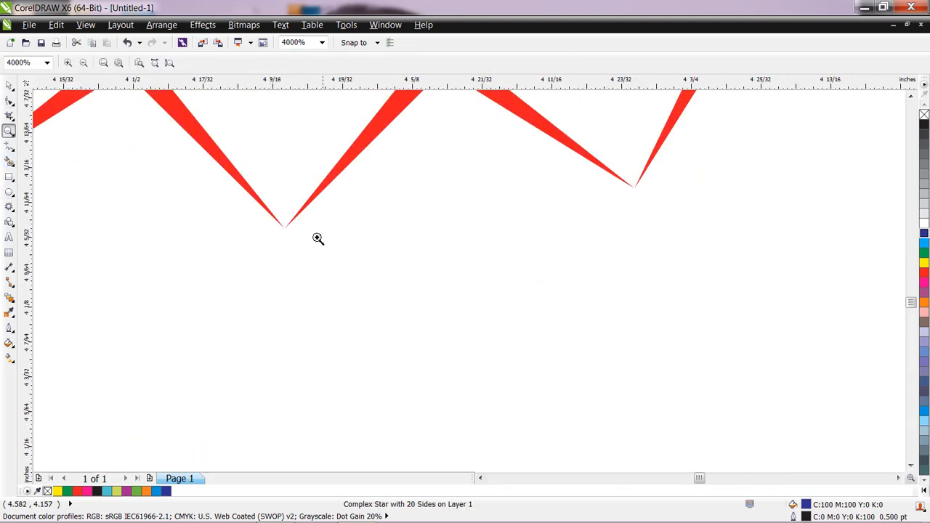
pyautogui.scroll(-4, 346, 227)
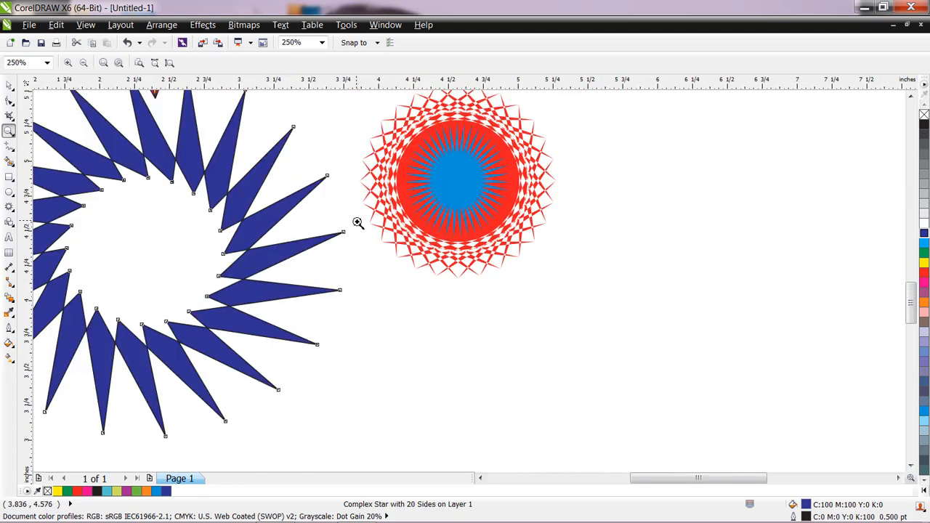
pyautogui.click(912, 96)
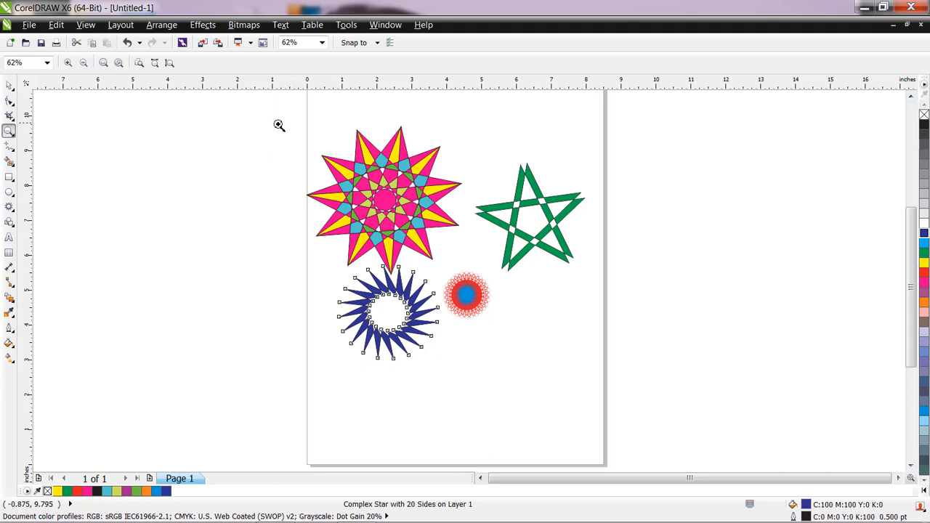
pyautogui.moveTo(279, 126); pyautogui.dragTo(654, 404)
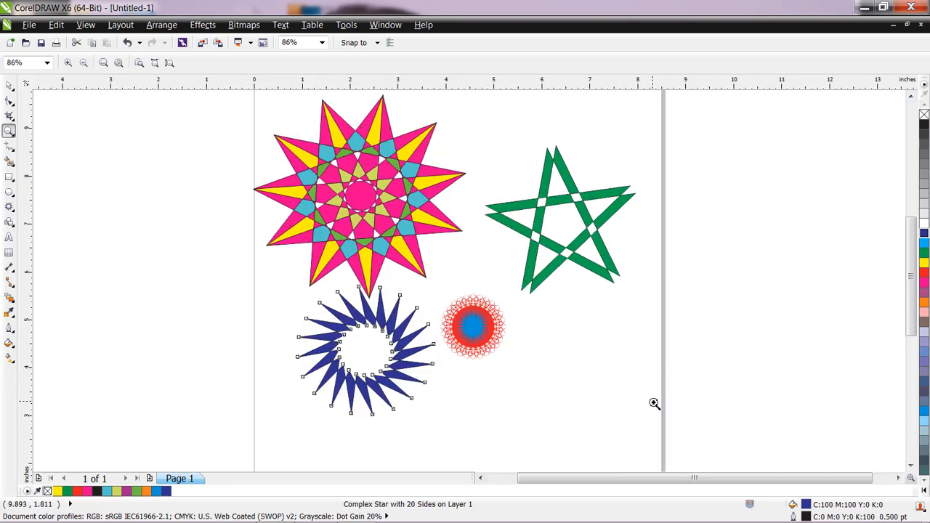
pyautogui.click(10, 211)
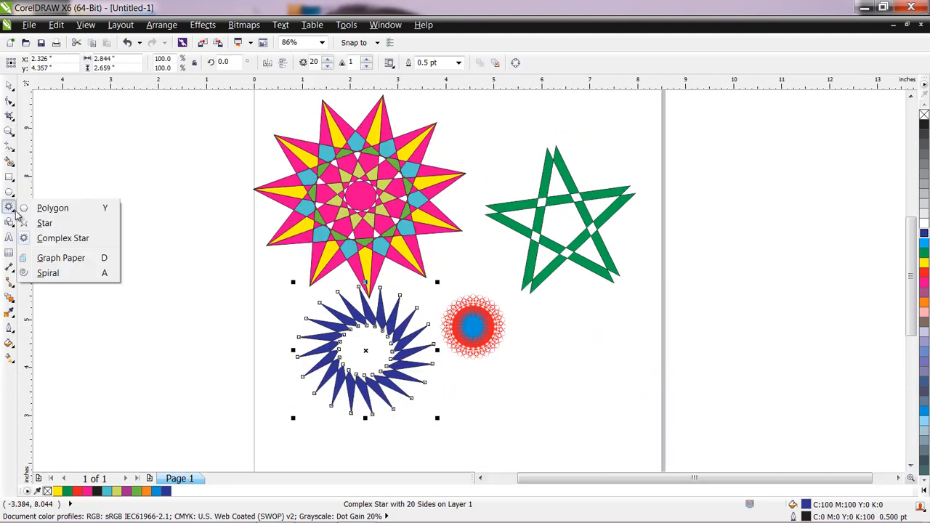
pyautogui.click(74, 260)
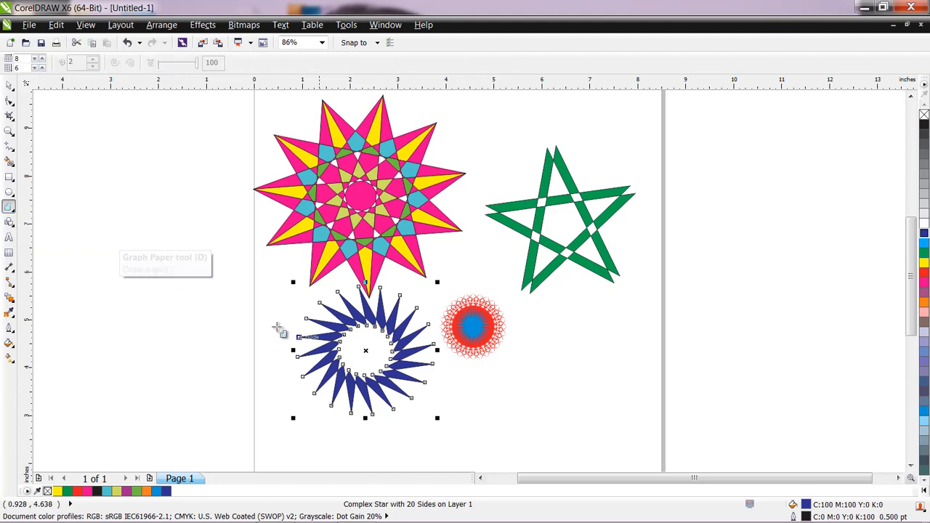
pyautogui.moveTo(561, 309); pyautogui.dragTo(739, 399)
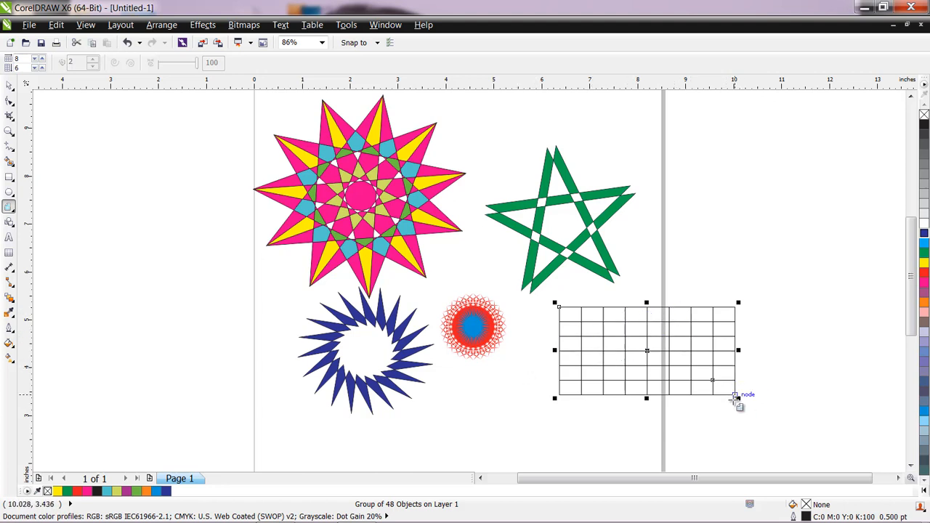
pyautogui.moveTo(736, 397); pyautogui.dragTo(665, 362)
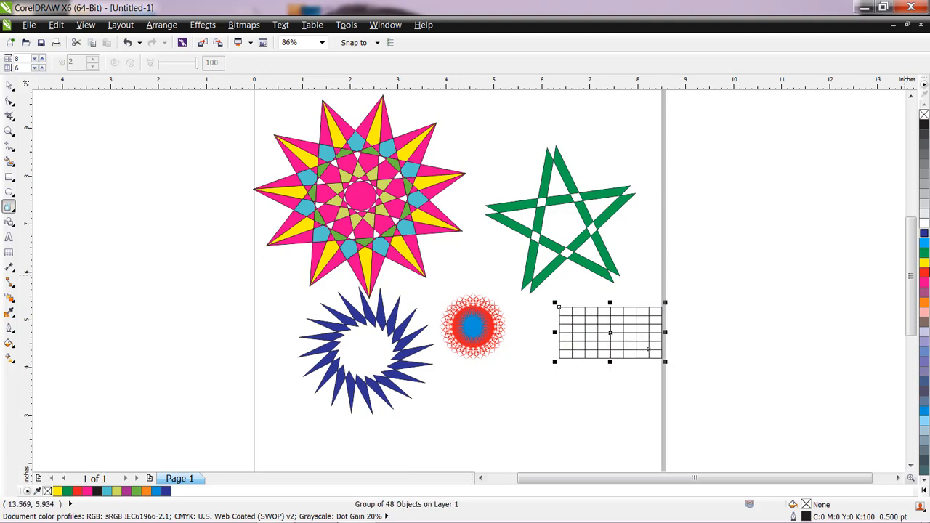
pyautogui.click(925, 263)
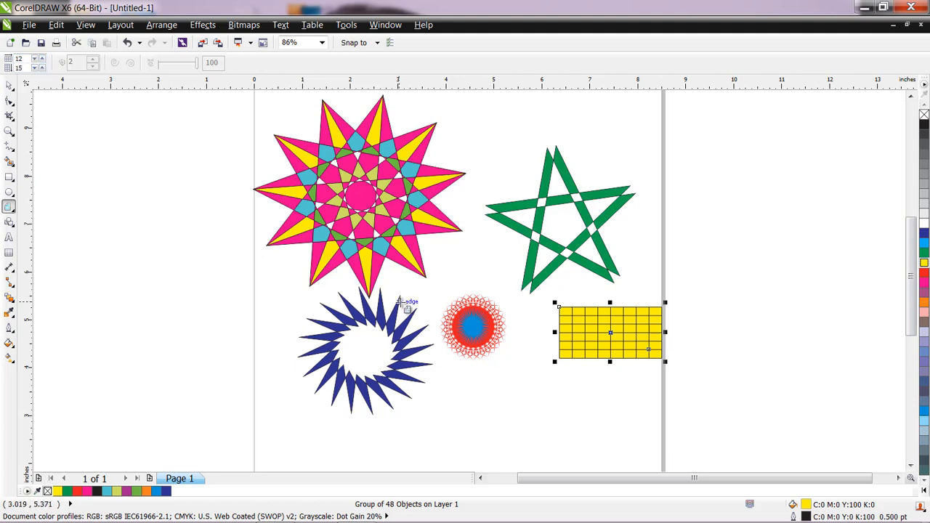
# Draw a 12-by-15 graph paper grid below the yellow one and fill it orange (M60 Y100)
pyautogui.moveTo(487, 377); pyautogui.dragTo(623, 450)
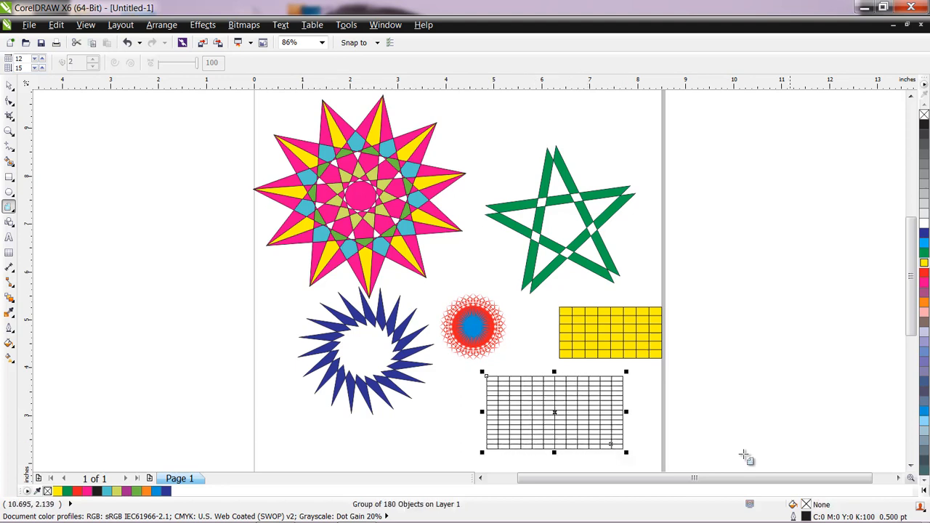
pyautogui.click(924, 303)
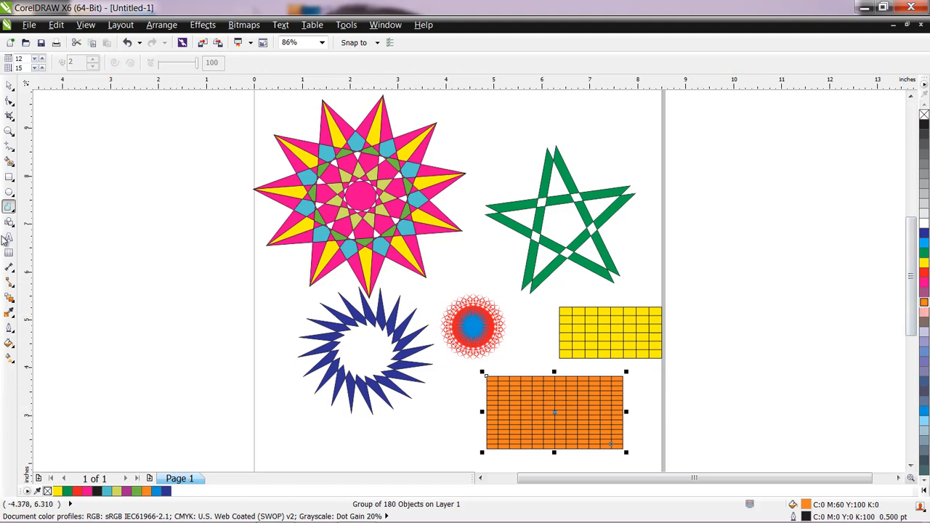
# Draw a two-revolution spiral about 1.08 by 0.84 inches near the page's lower-left corner
pyautogui.click(9, 208)
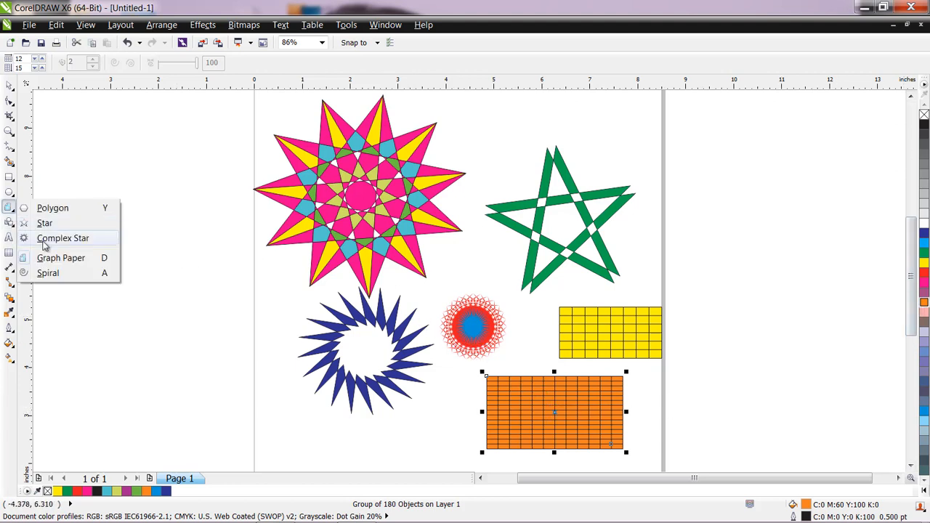
pyautogui.click(48, 274)
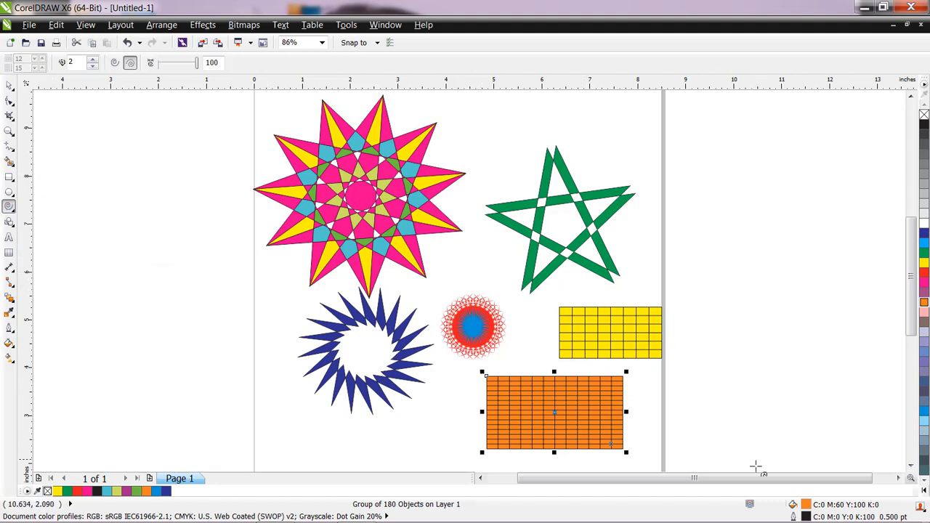
pyautogui.click(912, 467)
pyautogui.click(911, 466)
pyautogui.click(912, 467)
pyautogui.click(911, 467)
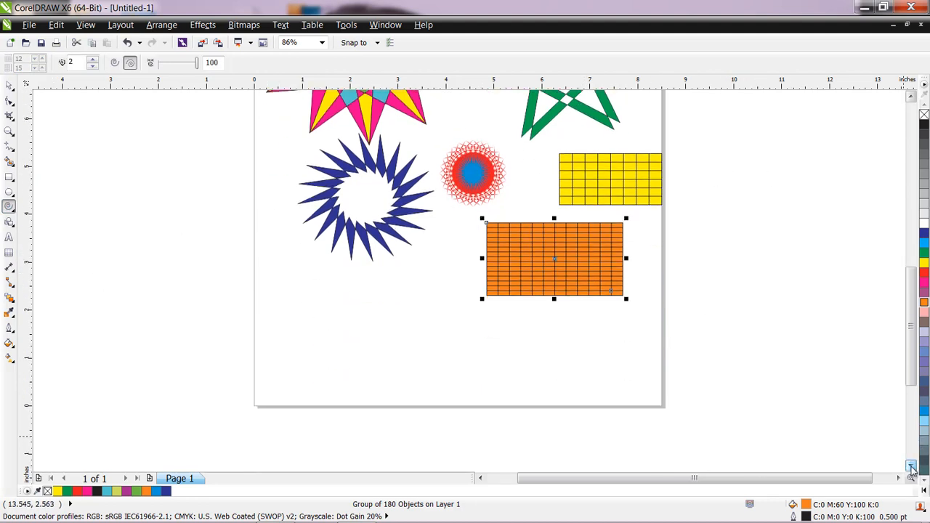
pyautogui.moveTo(267, 298); pyautogui.dragTo(322, 345)
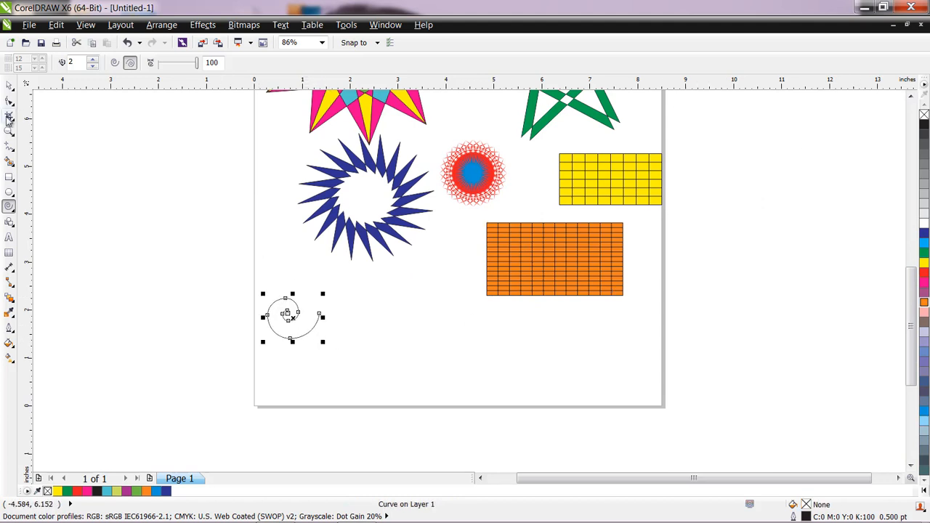
# Set the spiral's outline width to 4 pt
pyautogui.click(7, 86)
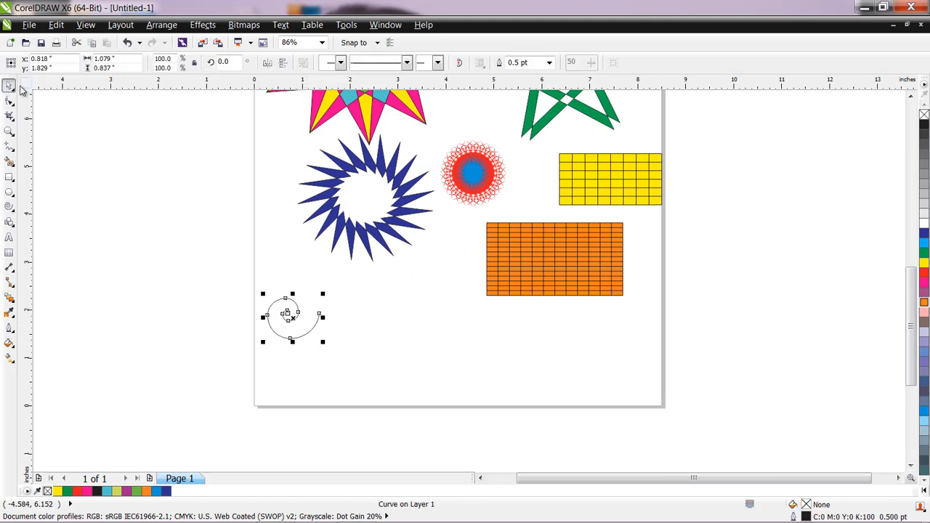
pyautogui.click(549, 62)
pyautogui.click(535, 132)
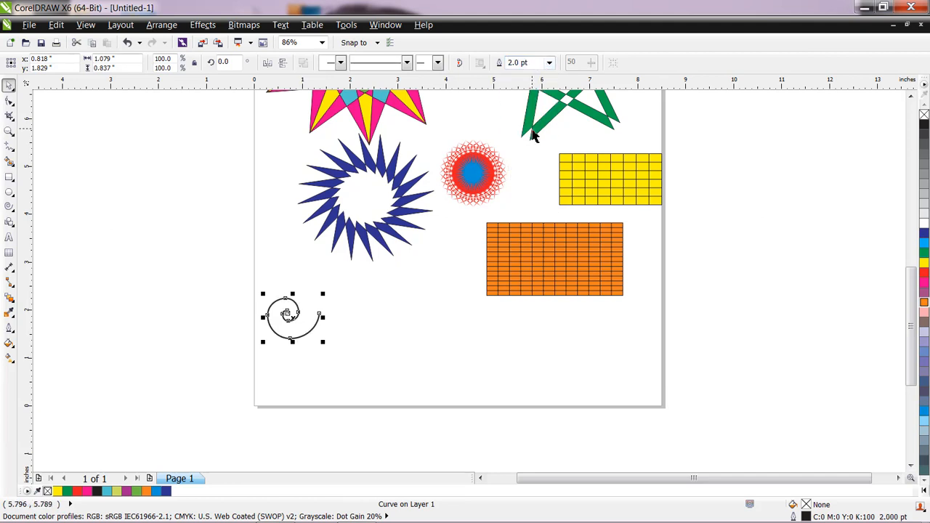
pyautogui.click(549, 62)
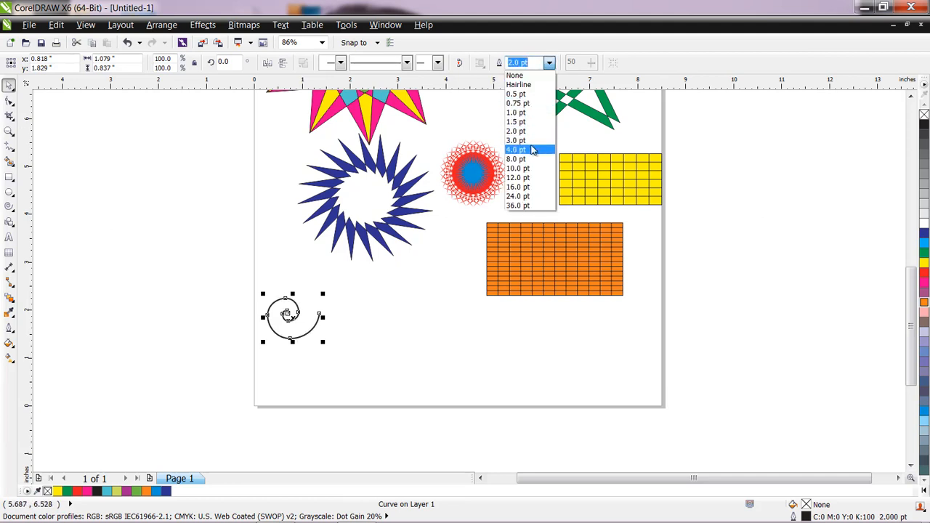
pyautogui.click(530, 151)
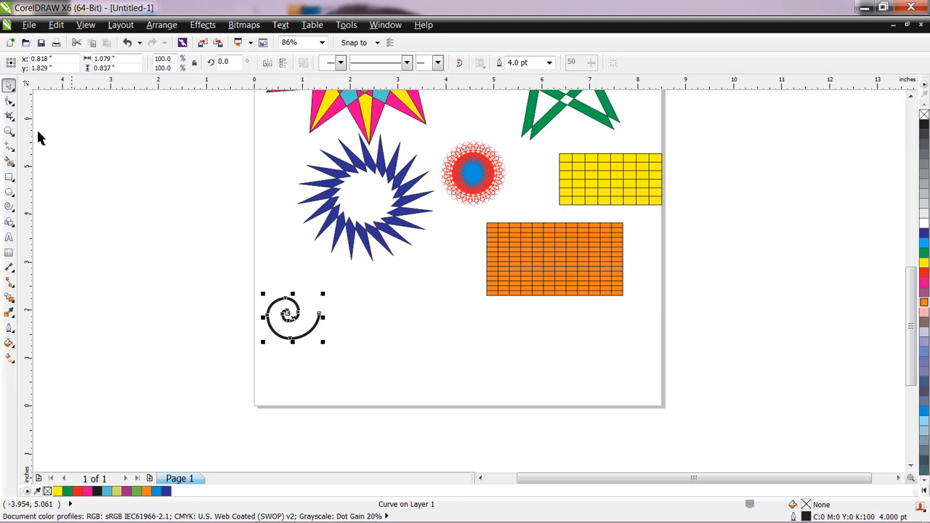
pyautogui.click(61, 158)
pyautogui.click(303, 324)
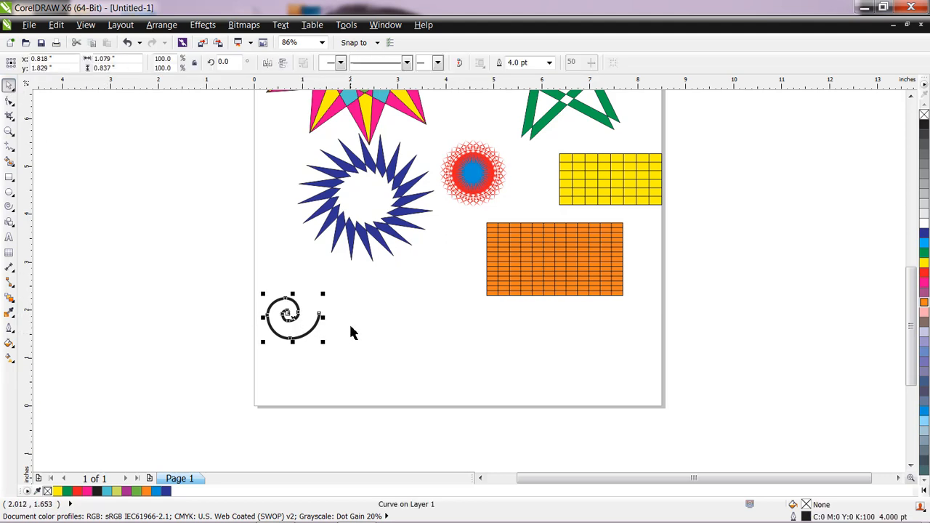
# Draw a symmetrical two-revolution spiral about 1.61 by 1.29 inches to the right of the thick black spiral
pyautogui.click(9, 206)
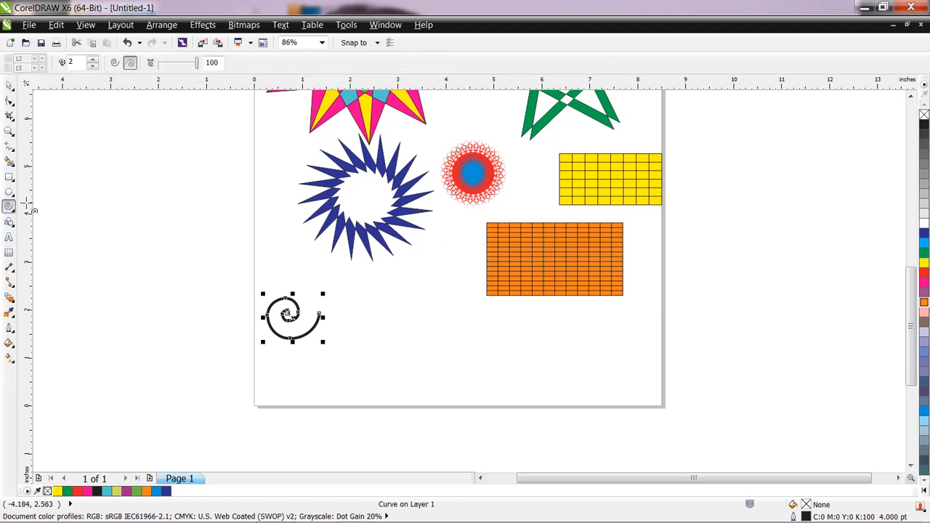
pyautogui.click(115, 64)
pyautogui.moveTo(367, 302); pyautogui.dragTo(446, 367)
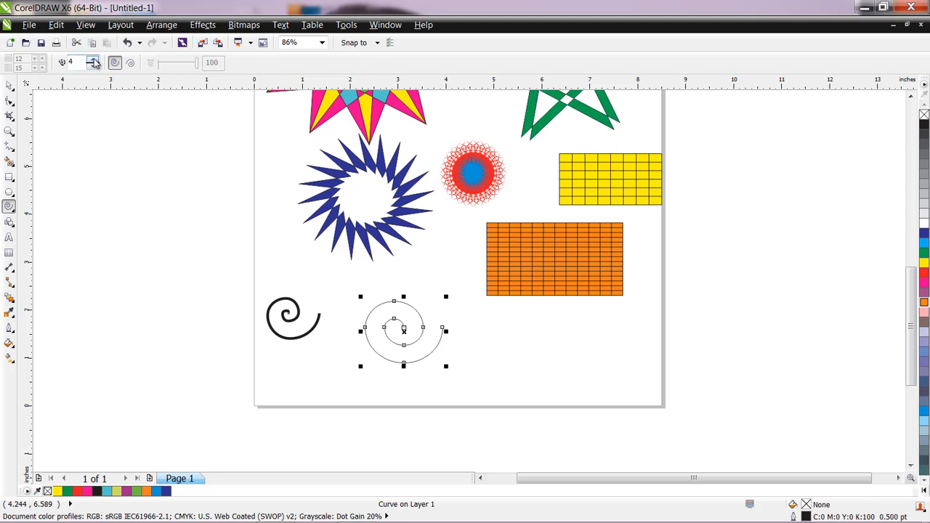
# Draw a symmetrical seven-revolution spiral about 1.38 by 1.18 inches below the orange grid and set its outline width to 4 pt
pyautogui.moveTo(513, 321); pyautogui.dragTo(587, 385)
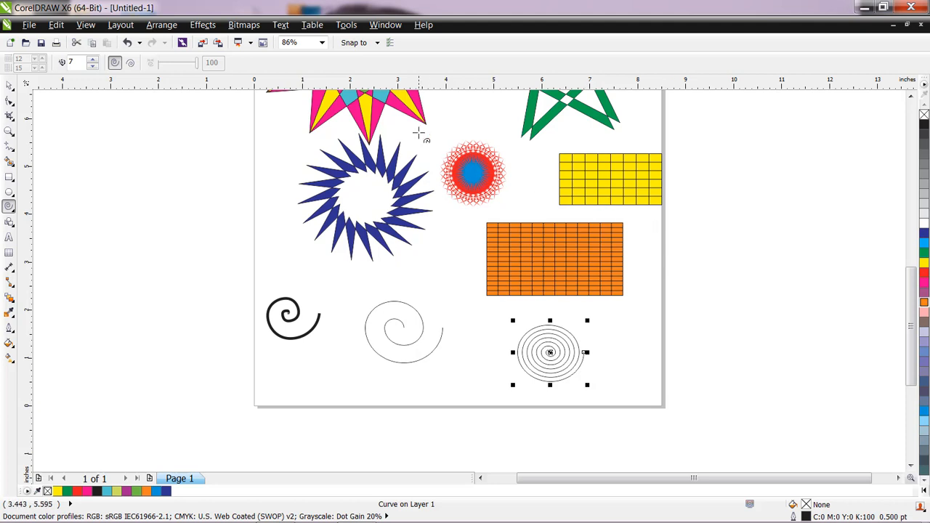
pyautogui.click(10, 86)
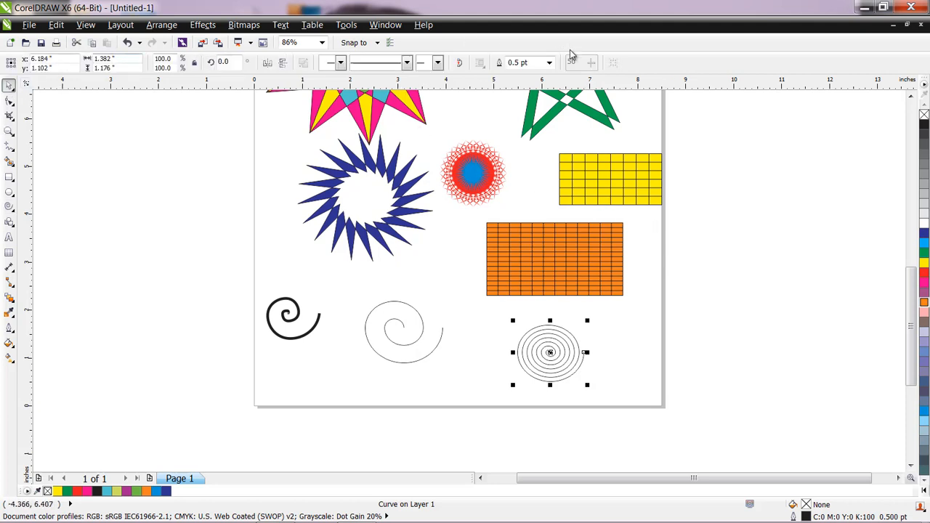
pyautogui.click(550, 62)
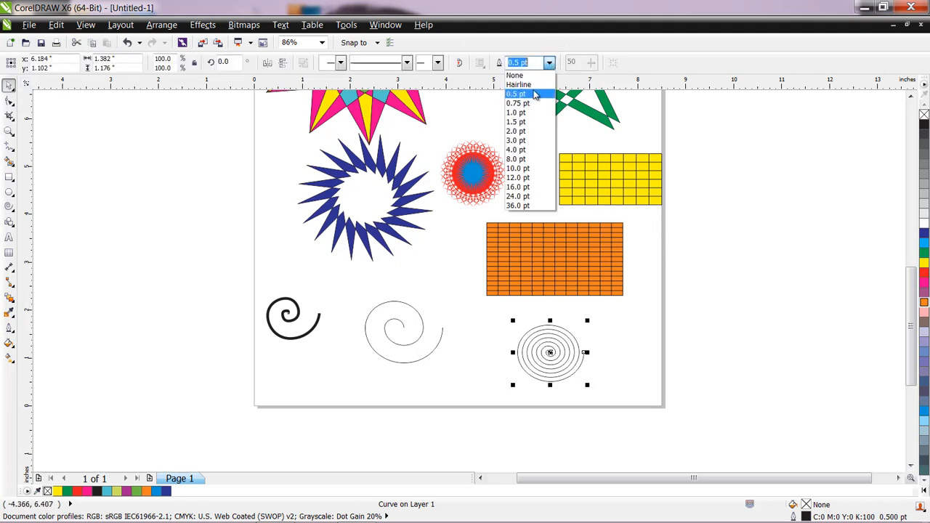
pyautogui.click(527, 150)
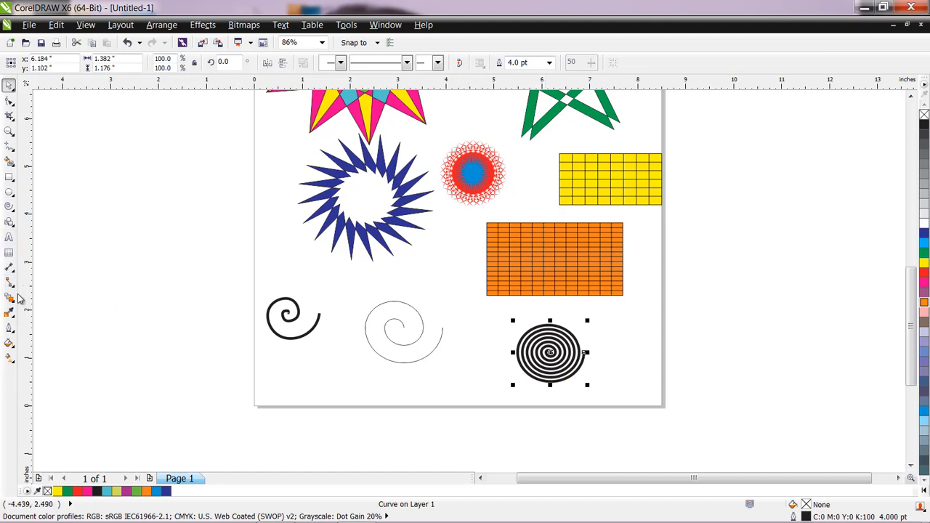
# Set the seven-revolution spiral's outline color to Red (M100 Y100) from the CMYK palette
pyautogui.click(11, 332)
pyautogui.click(60, 135)
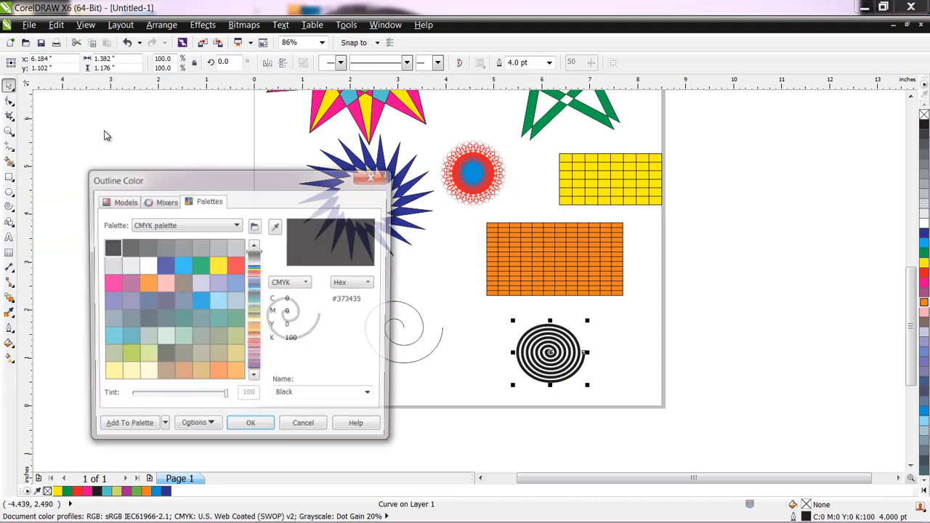
pyautogui.click(236, 266)
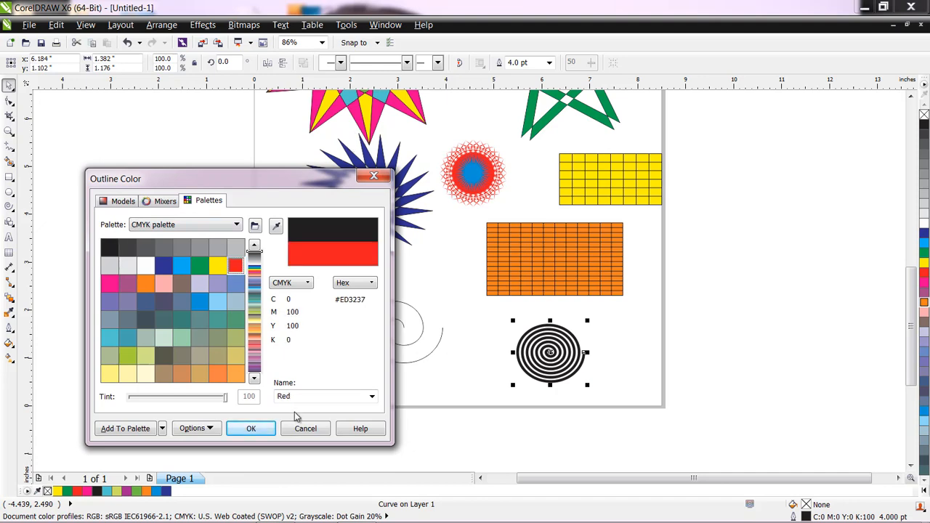
pyautogui.click(251, 428)
# Move the red spiral toward the page's right edge and the thick black spiral off the page, left of the multicolored star
pyautogui.scroll(-7, 556, 357)
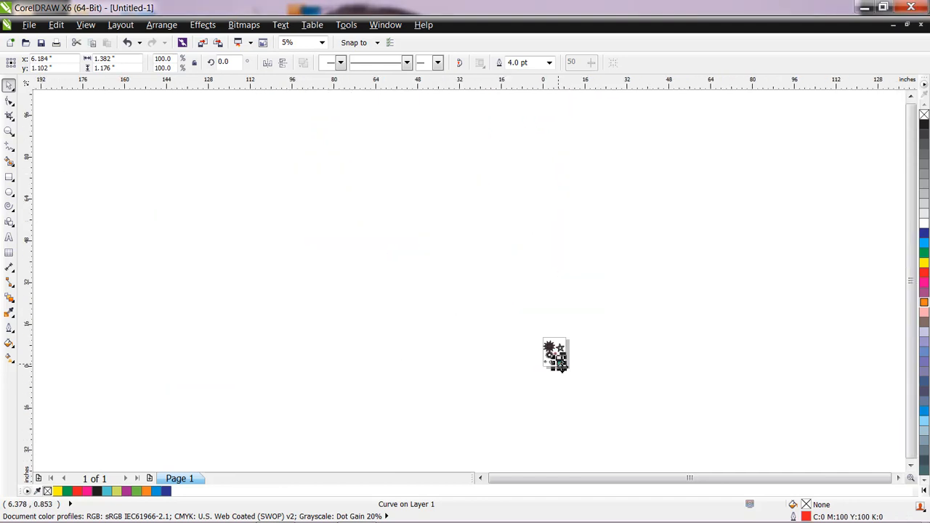
pyautogui.click(8, 134)
pyautogui.moveTo(532, 326); pyautogui.dragTo(587, 365)
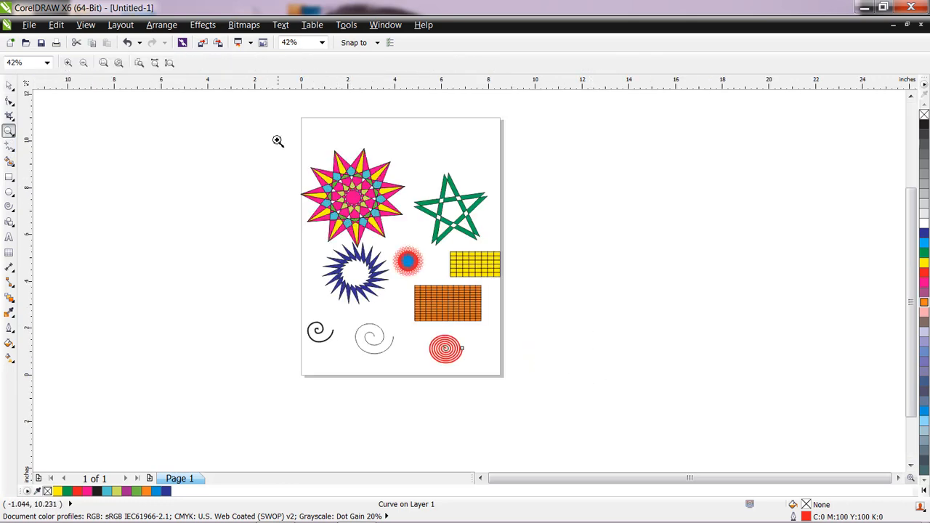
pyautogui.moveTo(291, 114); pyautogui.dragTo(561, 384)
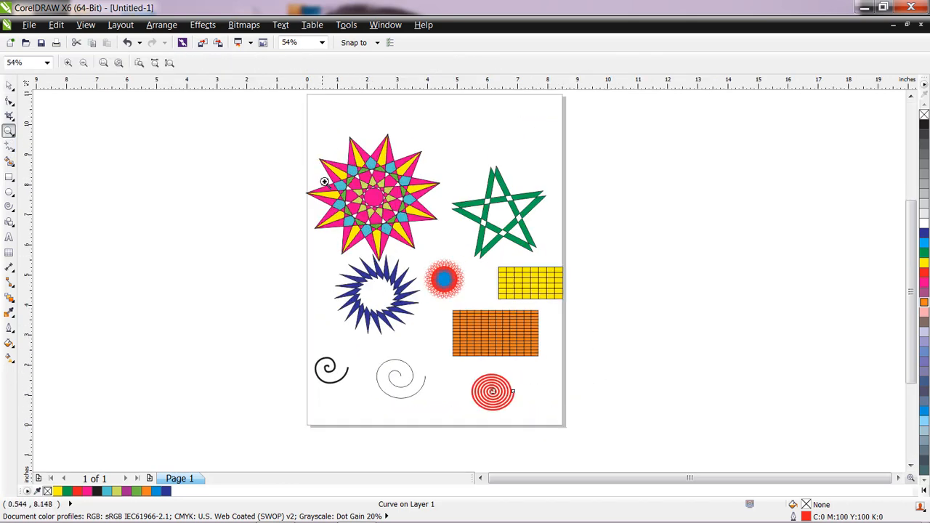
pyautogui.moveTo(284, 109); pyautogui.dragTo(653, 442)
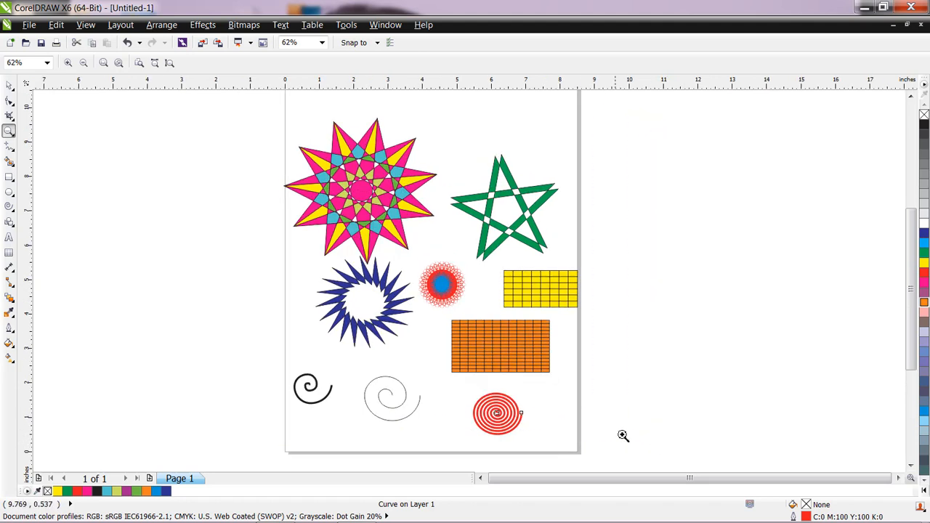
pyautogui.click(9, 86)
pyautogui.moveTo(500, 429); pyautogui.dragTo(538, 420)
pyautogui.click(312, 392)
pyautogui.moveTo(310, 391); pyautogui.dragTo(213, 200)
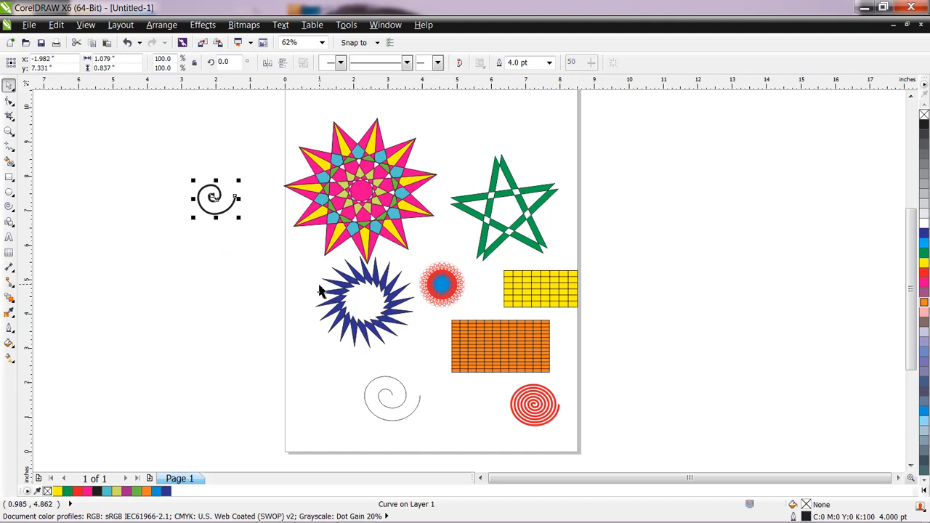
# Create a vertically mirrored copy of the thick black spiral and move it down about 0.83 inches so both curves touch
pyautogui.click(284, 64)
pyautogui.press('Down')
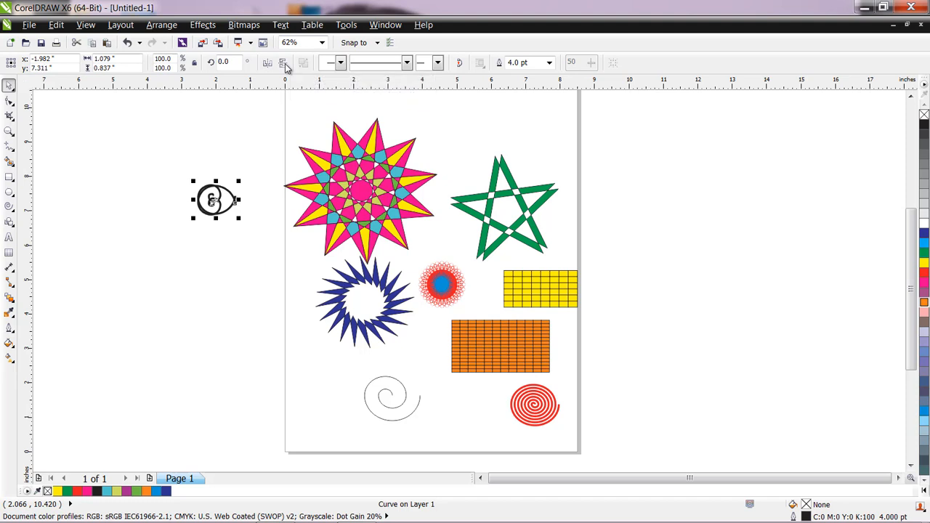
pyautogui.press('Down')
pyautogui.press('Down')
pyautogui.press('Down')
pyautogui.press('Down')
pyautogui.press('Down')
pyautogui.press('Down')
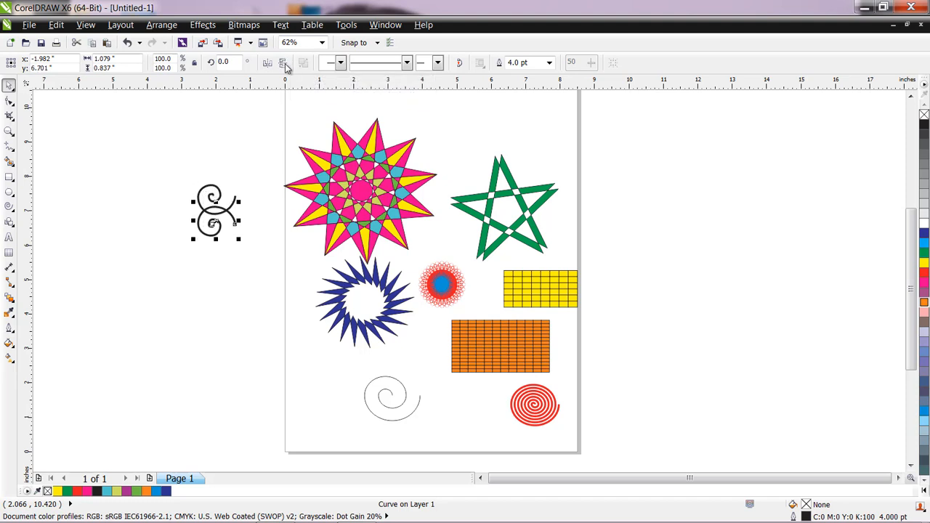
pyautogui.press('Down')
pyautogui.press('Down')
pyautogui.press('Down')
pyautogui.press('Down')
pyautogui.press('Down')
pyautogui.press('Down')
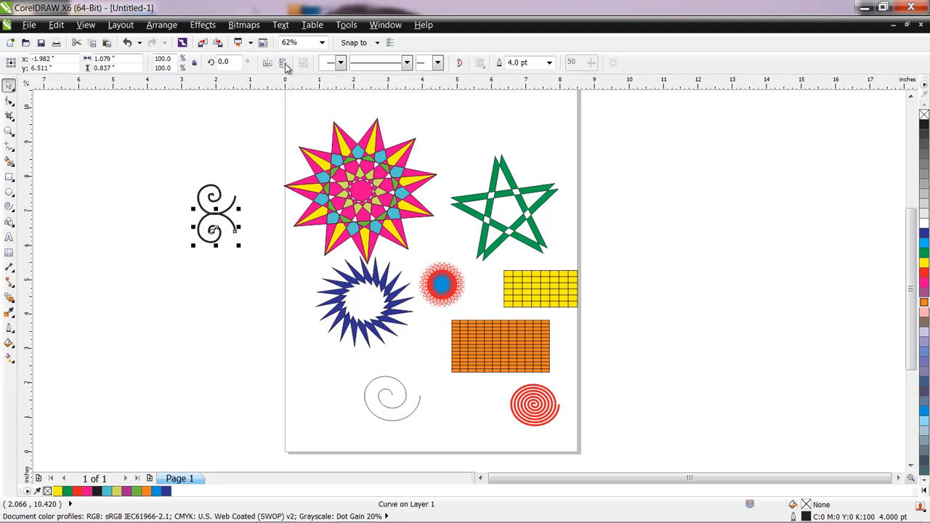
pyautogui.press('Down')
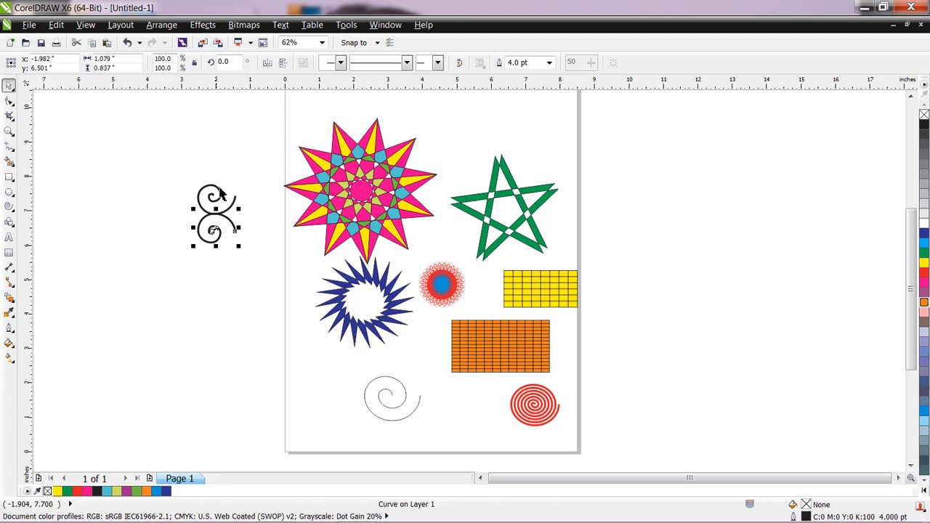
# Duplicate the pair of black spirals and move the copy straight down to Y 5.256 inches, forming a column of four joined spirals
pyautogui.moveTo(177, 168); pyautogui.dragTo(263, 265)
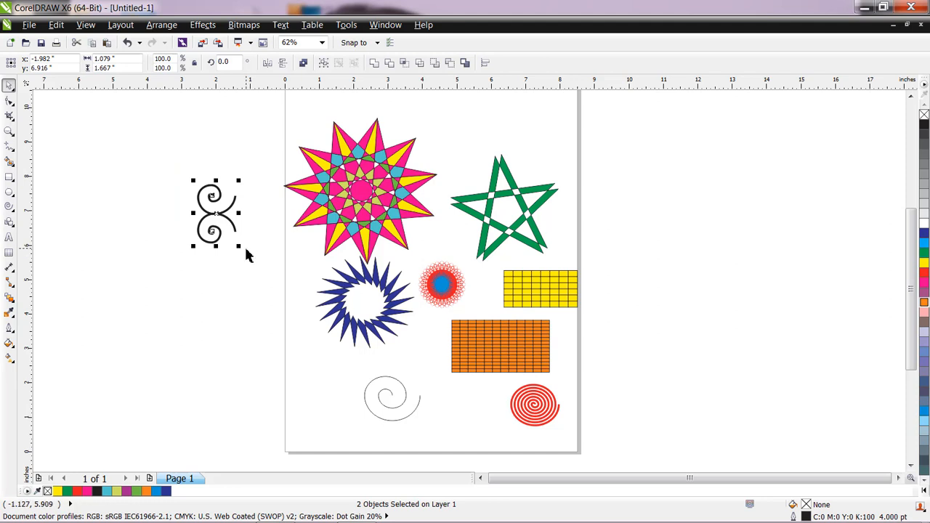
pyautogui.press('Down')
pyautogui.press('Down')
pyautogui.press('Down')
pyautogui.press('Down')
pyautogui.press('Down')
pyautogui.press('Down')
pyautogui.press('Down')
pyautogui.press('Down')
pyautogui.press('Down')
pyautogui.press('Down')
pyautogui.press('Down')
pyautogui.press('Down')
pyautogui.press('Down')
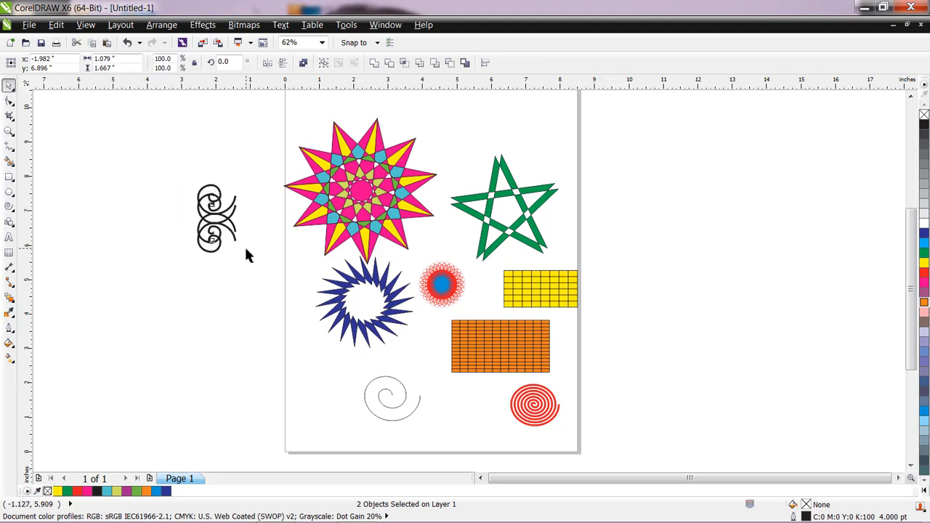
pyautogui.press('Down')
pyautogui.press('Down')
pyautogui.press('Down')
pyautogui.press('Down')
pyautogui.press('Down')
pyautogui.press('Down')
pyautogui.press('Down')
pyautogui.press('Down')
pyautogui.press('Down')
pyautogui.press('Down')
pyautogui.press('Down')
pyautogui.press('Down')
pyautogui.press('Down')
pyautogui.press('Down')
pyautogui.press('Down')
pyautogui.press('Down')
pyautogui.press('Down')
pyautogui.press('Down')
pyautogui.press('Down')
pyautogui.press('Down')
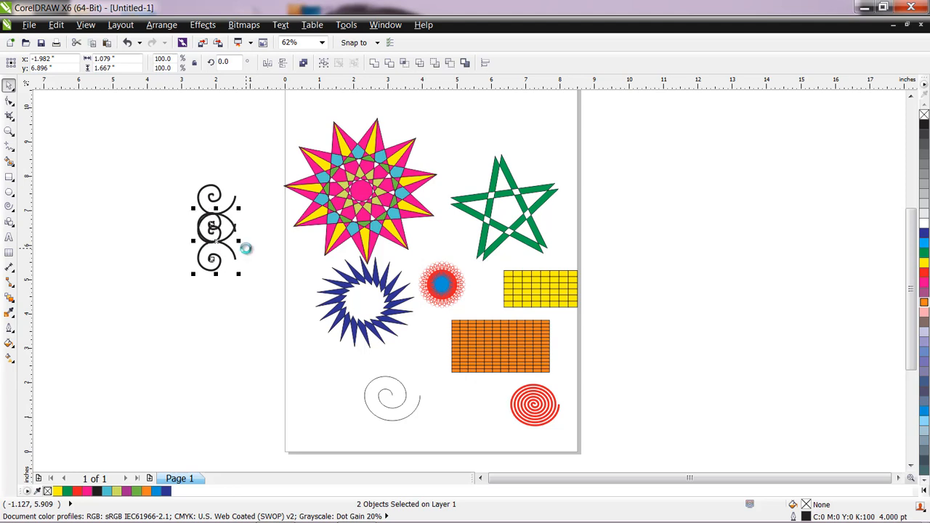
pyautogui.press('Down')
pyautogui.press('Down')
pyautogui.press('Down')
pyautogui.press('Down')
pyautogui.press('Down')
pyautogui.press('Down')
pyautogui.press('Down')
pyautogui.press('Down')
pyautogui.press('Down')
pyautogui.press('Down')
pyautogui.press('Down')
pyautogui.press('Down')
pyautogui.press('Down')
pyautogui.press('Down')
pyautogui.press('Down')
pyautogui.press('Down')
pyautogui.press('Down')
pyautogui.press('Down')
pyautogui.press('Down')
pyautogui.press('Down')
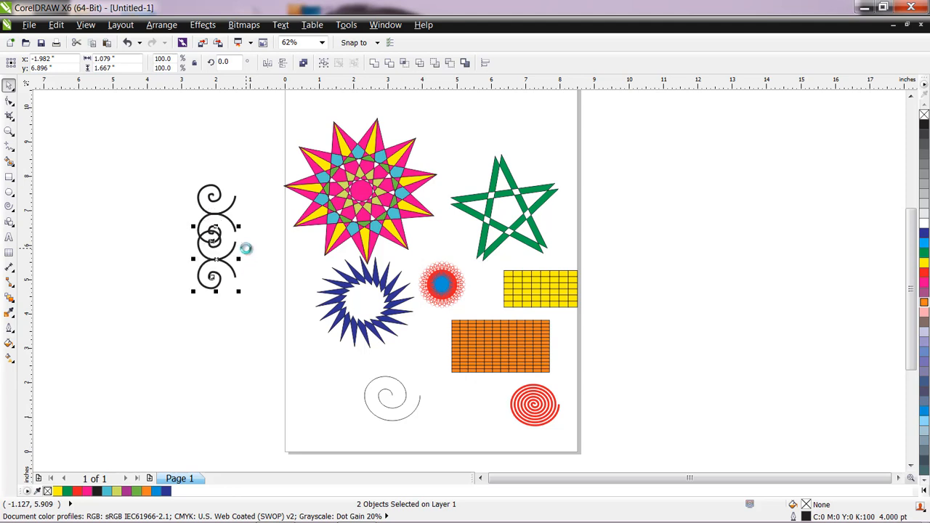
pyautogui.press('Down')
pyautogui.press('Down')
pyautogui.press('Down')
pyautogui.press('Down')
pyautogui.press('Down')
pyautogui.press('Down')
pyautogui.press('Down')
pyautogui.press('Down')
pyautogui.press('Down')
pyautogui.press('Down')
pyautogui.press('Down')
pyautogui.press('Down')
pyautogui.press('Down')
pyautogui.press('Down')
pyautogui.press('Down')
pyautogui.press('Down')
pyautogui.press('Down')
pyautogui.press('Down')
pyautogui.press('Down')
pyautogui.press('Down')
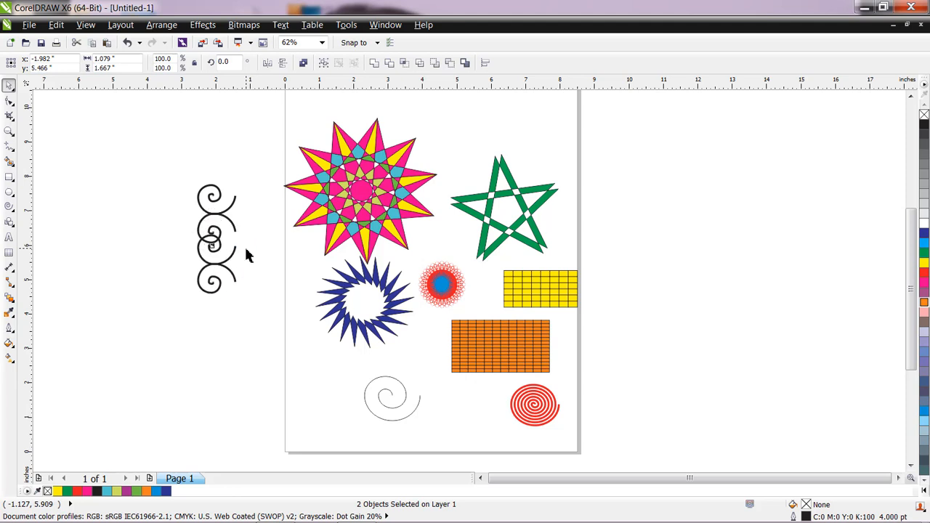
pyautogui.press('Down')
pyautogui.press('Down')
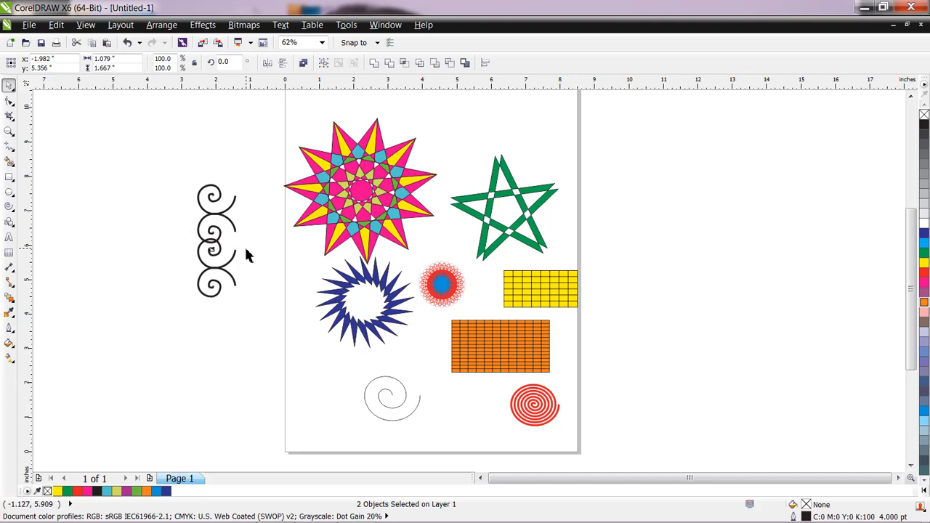
pyautogui.press('Down')
pyautogui.press('Down')
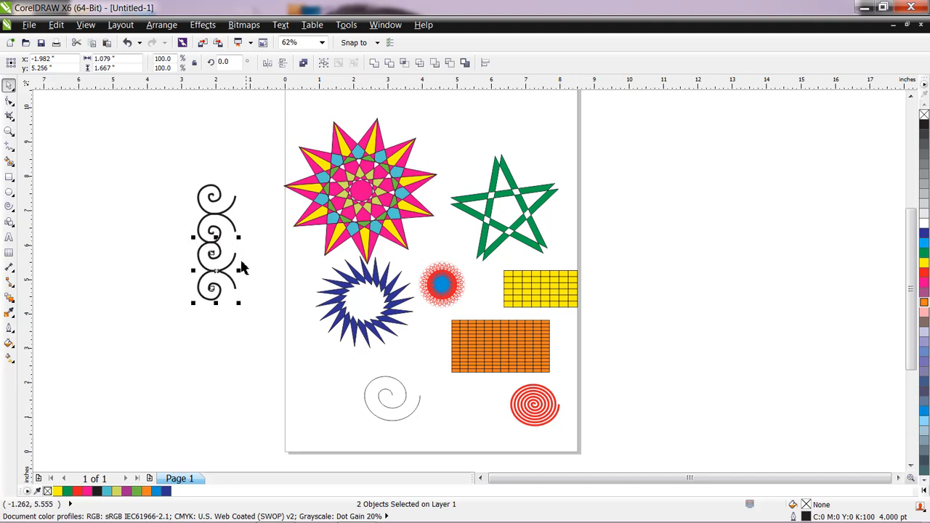
pyautogui.click(208, 348)
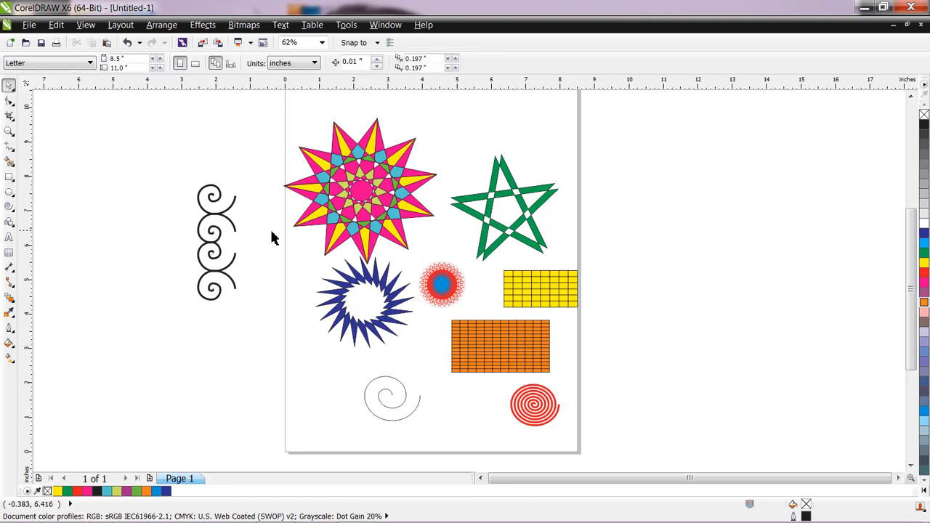
# Set the outline width of the thin two-revolution spiral at the bottom of the page to 3 pt
pyautogui.click(405, 410)
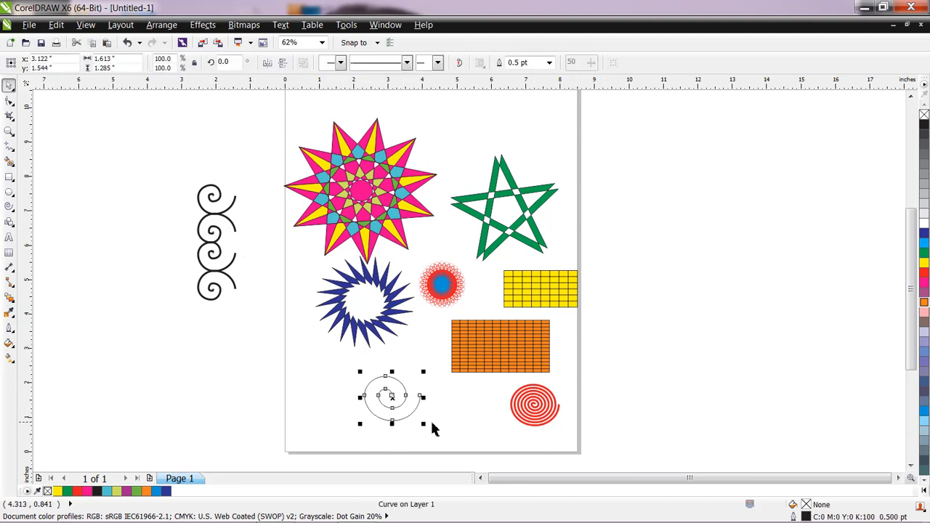
pyautogui.click(550, 62)
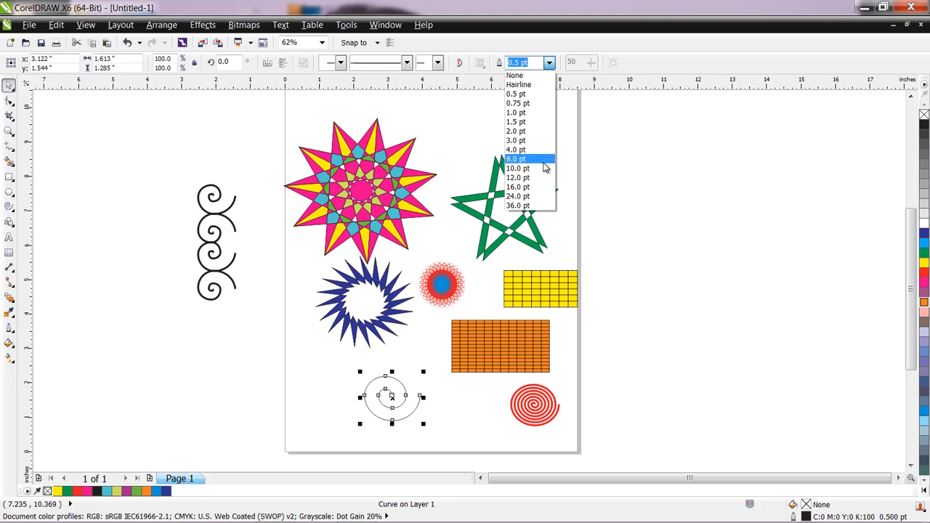
pyautogui.click(542, 140)
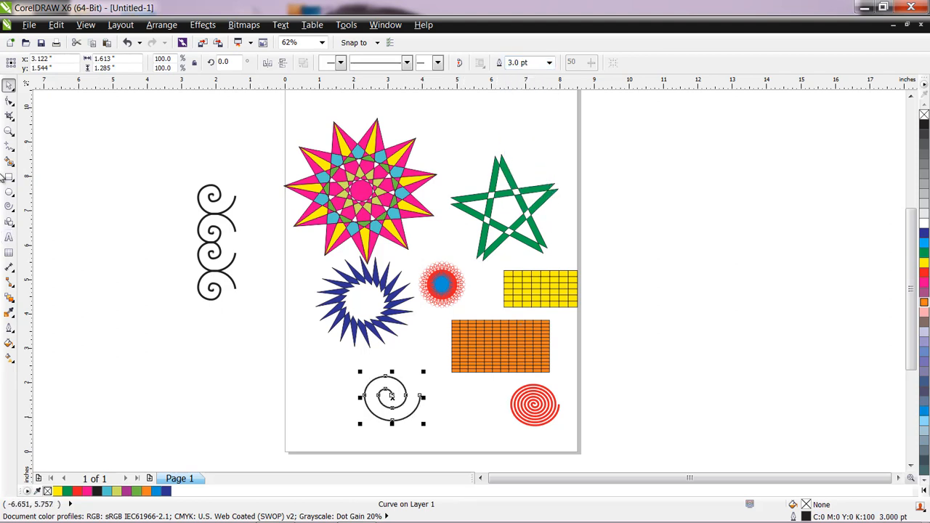
# Create a horizontally mirrored copy of the 3 pt black spiral at the page's bottom and move it to X 3.862 inches
pyautogui.click(9, 132)
pyautogui.moveTo(349, 369); pyautogui.dragTo(461, 426)
pyautogui.click(9, 86)
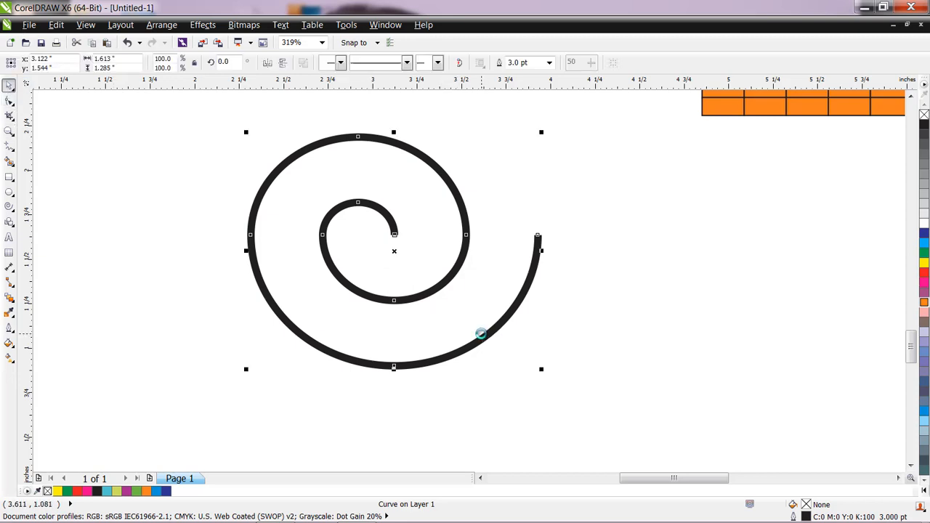
pyautogui.click(269, 64)
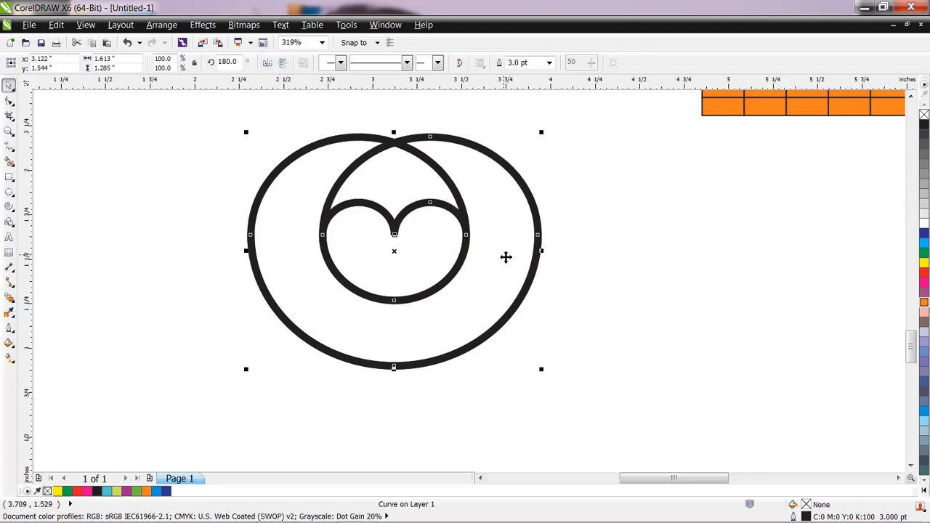
pyautogui.press('Right')
pyautogui.press('Right')
pyautogui.press('Right')
pyautogui.press('Right')
pyautogui.press('Right')
pyautogui.press('Right')
pyautogui.press('Right')
pyautogui.press('Right')
pyautogui.press('Right')
pyautogui.press('Right')
pyautogui.press('Right')
pyautogui.press('Right')
pyautogui.press('Right')
pyautogui.press('Right')
pyautogui.press('Right')
pyautogui.press('Right')
pyautogui.press('Right')
pyautogui.press('Right')
pyautogui.press('Right')
pyautogui.press('Right')
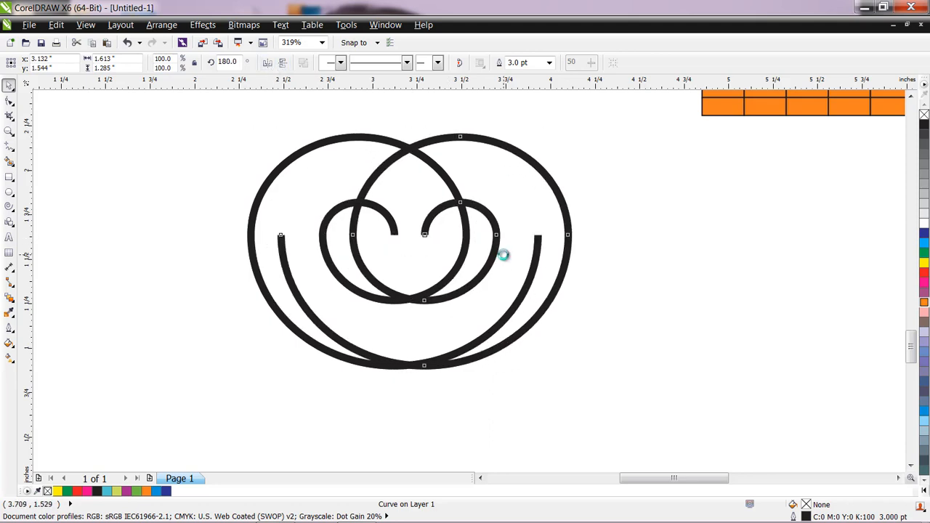
pyautogui.press('Right')
pyautogui.press('Right')
pyautogui.press('Right')
pyautogui.press('Right')
pyautogui.press('Right')
pyautogui.press('Right')
pyautogui.press('Right')
pyautogui.press('Right')
pyautogui.press('Right')
pyautogui.press('Right')
pyautogui.press('Right')
pyautogui.press('Right')
pyautogui.press('Right')
pyautogui.press('Right')
pyautogui.press('Right')
pyautogui.press('Right')
pyautogui.press('Right')
pyautogui.press('Right')
pyautogui.press('Right')
pyautogui.press('Right')
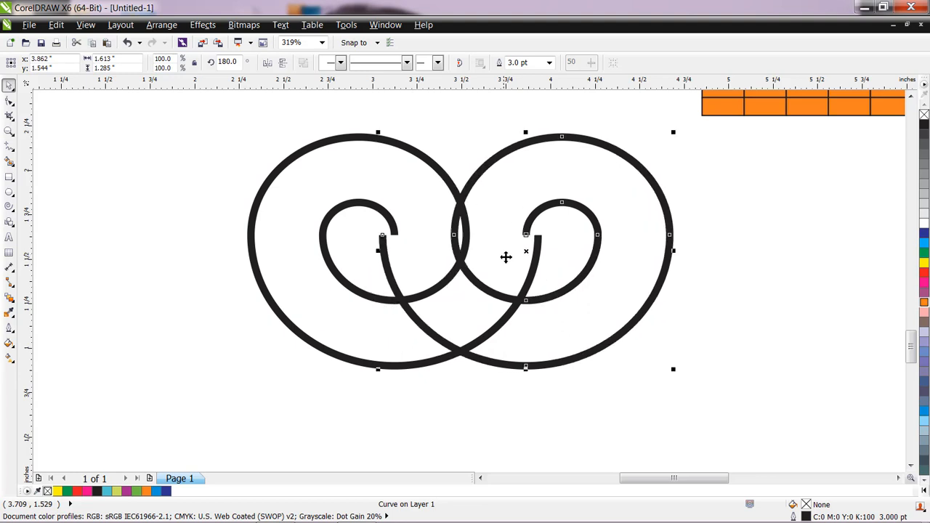
# Flip the copied spiral vertically and move it horizontally to X 4.612 inches, near the original spiral's outer end
pyautogui.click(283, 64)
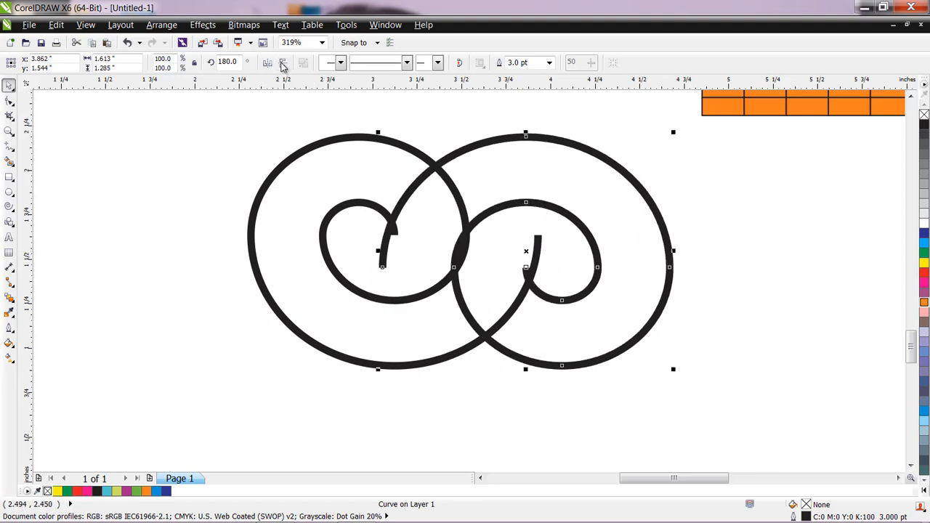
pyautogui.press('Right')
pyautogui.press('Right')
pyautogui.press('Right')
pyautogui.press('Right')
pyautogui.press('Right')
pyautogui.press('Right')
pyautogui.press('Right')
pyautogui.press('Right')
pyautogui.press('Right')
pyautogui.press('Right')
pyautogui.press('Right')
pyautogui.press('Right')
pyautogui.press('Right')
pyautogui.press('Right')
pyautogui.press('Right')
pyautogui.press('Right')
pyautogui.press('Right')
pyautogui.press('Right')
pyautogui.press('Right')
pyautogui.press('Right')
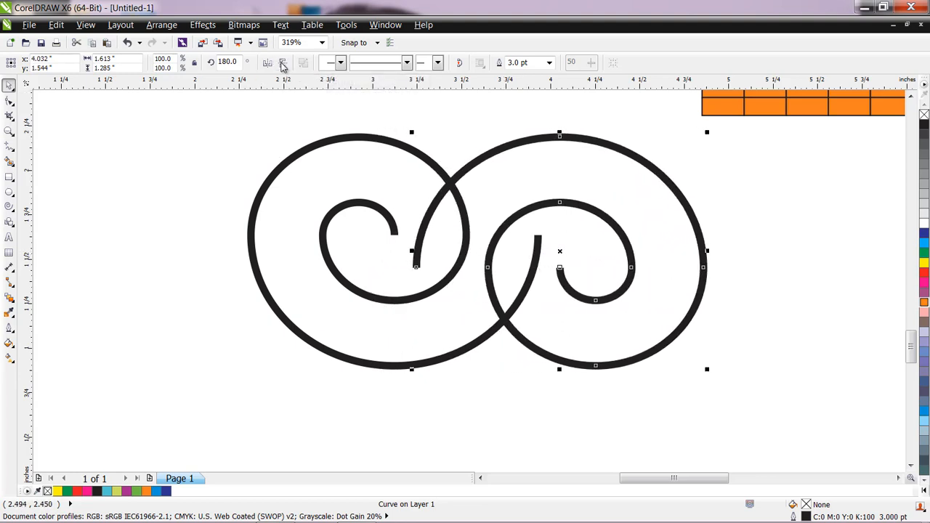
pyautogui.press('Right')
pyautogui.press('Right')
pyautogui.press('Right')
pyautogui.press('Right')
pyautogui.press('Right')
pyautogui.press('Right')
pyautogui.press('Right')
pyautogui.press('Right')
pyautogui.press('Right')
pyautogui.press('Right')
pyautogui.press('Right')
pyautogui.press('Right')
pyautogui.press('Right')
pyautogui.press('Right')
pyautogui.press('Right')
pyautogui.press('Right')
pyautogui.press('Right')
pyautogui.press('Right')
pyautogui.press('Right')
pyautogui.press('Right')
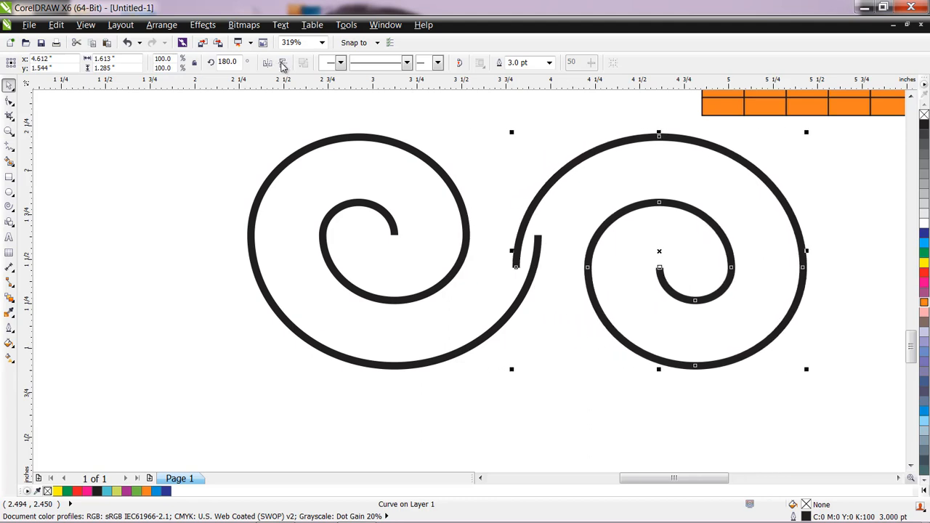
# Nudge the flipped spiral to X 4.732 and Y 1.714 inches so its outer end meets the original spiral's end
pyautogui.press('Up')
pyautogui.press('Up')
pyautogui.press('Up')
pyautogui.press('Up')
pyautogui.press('Up')
pyautogui.press('Up')
pyautogui.press('Up')
pyautogui.press('Up')
pyautogui.press('Up')
pyautogui.press('Up')
pyautogui.press('Up')
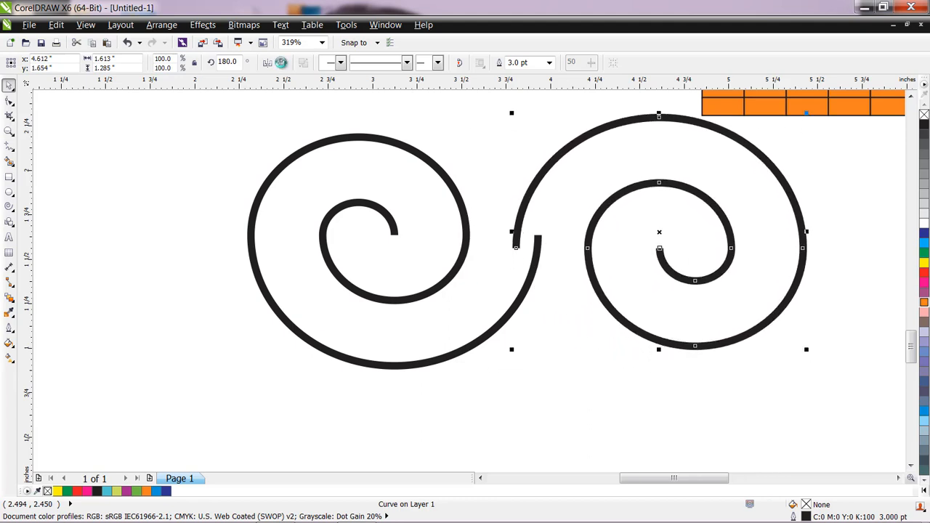
pyautogui.press('Up')
pyautogui.press('Up')
pyautogui.press('Up')
pyautogui.press('Right')
pyautogui.press('Right')
pyautogui.press('Right')
pyautogui.press('Right')
pyautogui.press('Right')
pyautogui.press('Right')
pyautogui.press('Right')
pyautogui.press('Right')
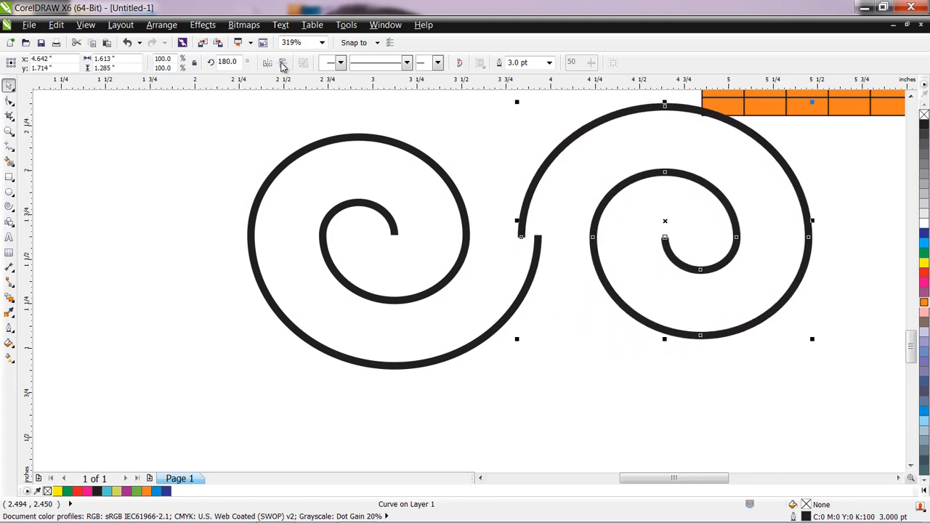
pyautogui.press('Right')
pyautogui.press('Right')
pyautogui.press('Right')
pyautogui.press('Right')
pyautogui.press('Down')
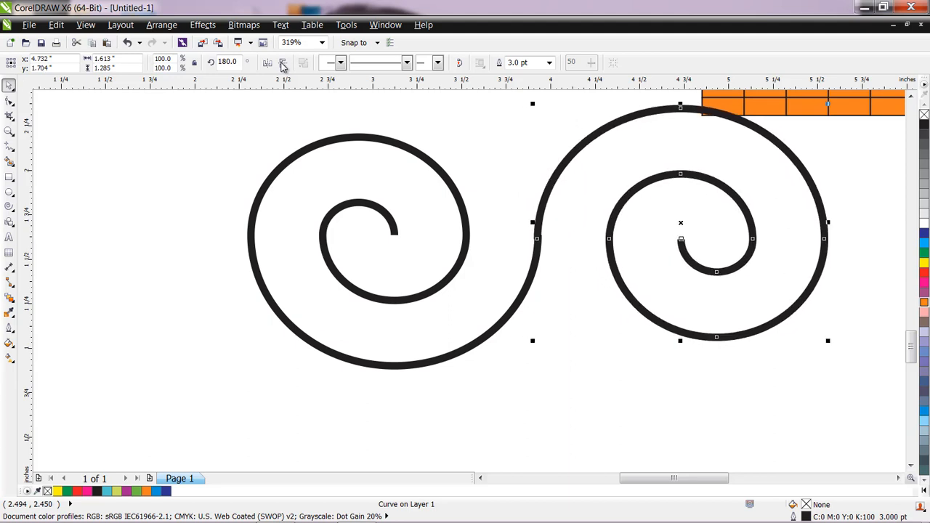
pyautogui.press('Right')
pyautogui.press('Up')
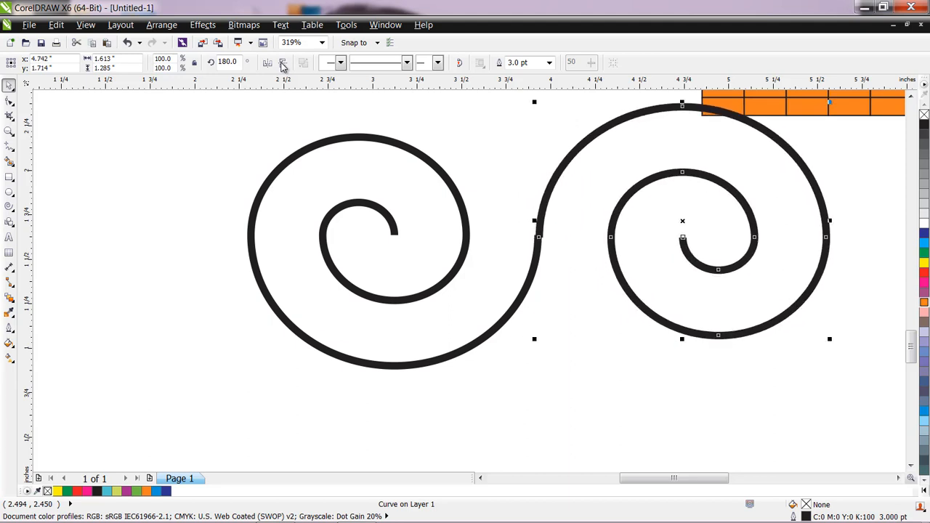
pyautogui.press('Left')
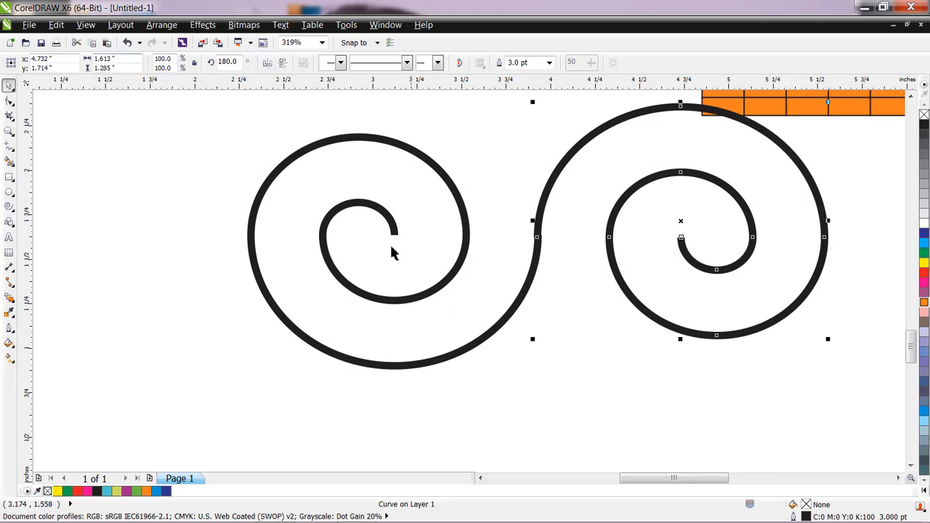
# Fine-tune the flipped spiral's position to X 4.737 and Y 1.713 inches so the two line ends align
pyautogui.click(9, 132)
pyautogui.click(544, 232)
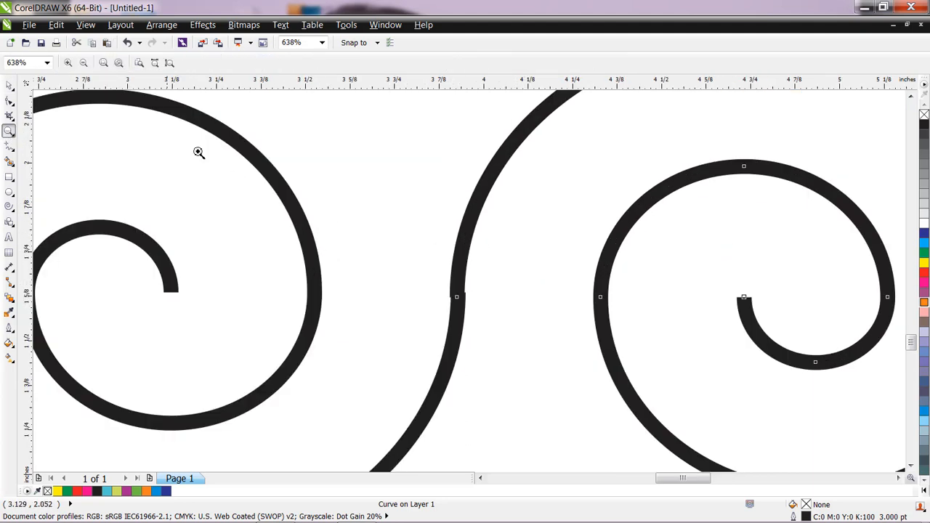
pyautogui.click(9, 85)
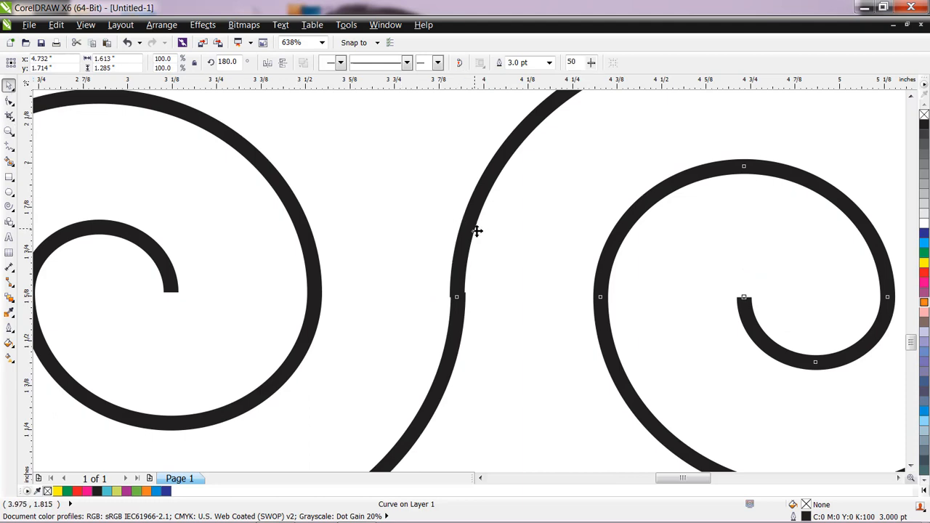
pyautogui.moveTo(479, 231); pyautogui.dragTo(473, 231)
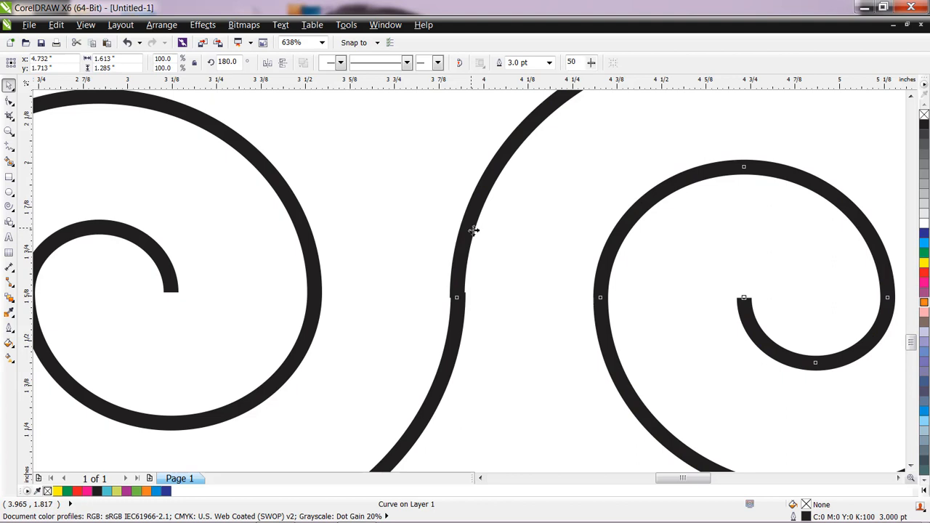
pyautogui.click(473, 231)
pyautogui.moveTo(471, 229); pyautogui.dragTo(473, 230)
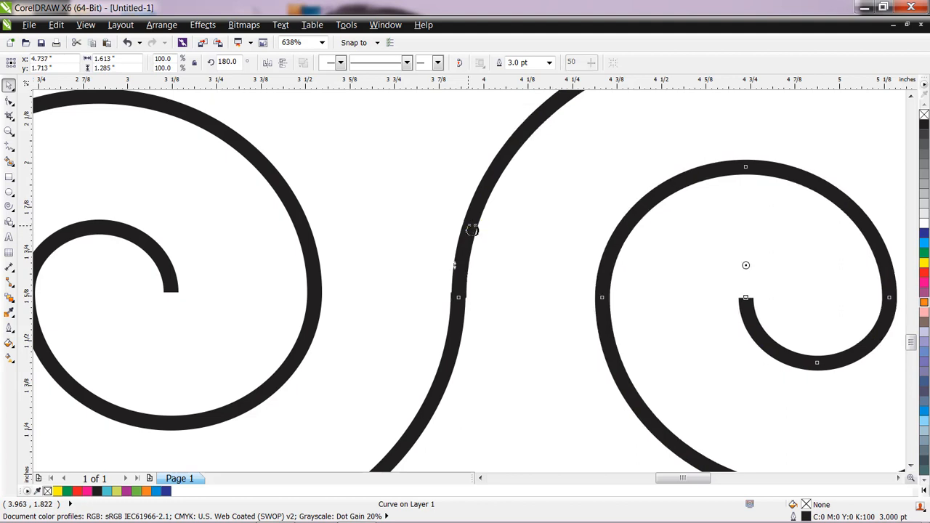
# Select both joined black spirals and rotate them slightly clockwise to an angle of 357.2 degrees
pyautogui.scroll(3, 554, 224)
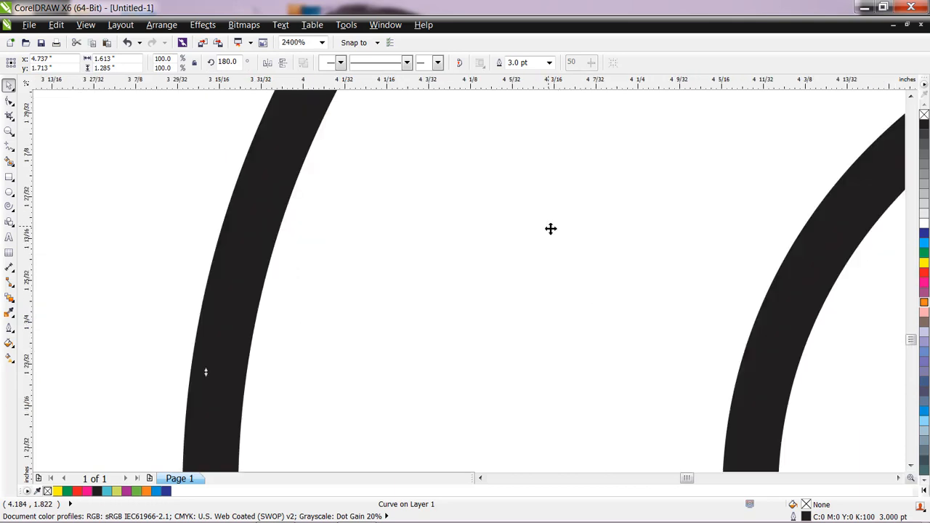
pyautogui.click(9, 131)
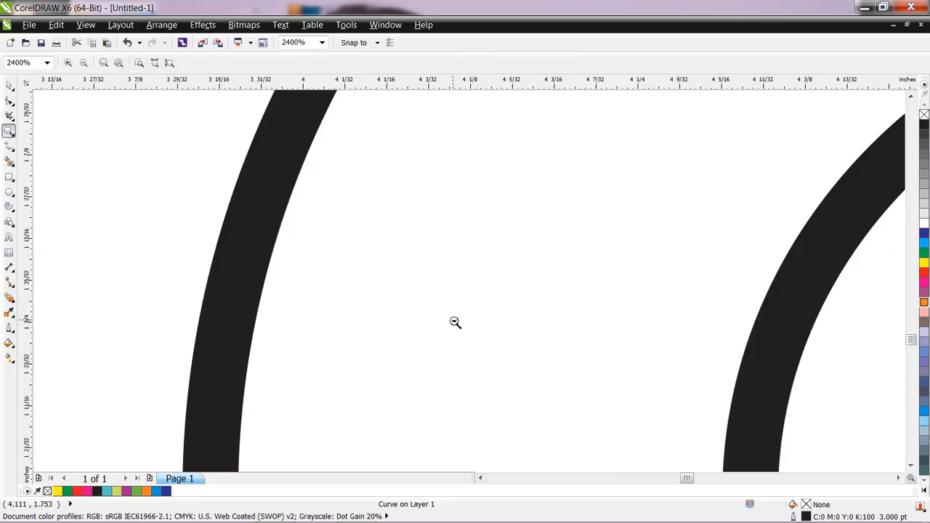
pyautogui.rightClick(454, 318)
pyautogui.rightClick(454, 318)
pyautogui.rightClick(455, 317)
pyautogui.rightClick(454, 317)
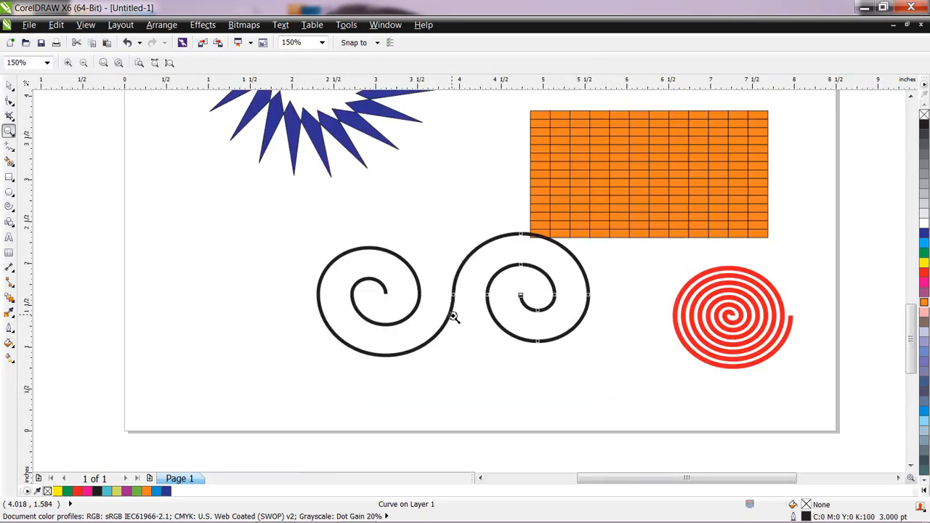
pyautogui.click(10, 87)
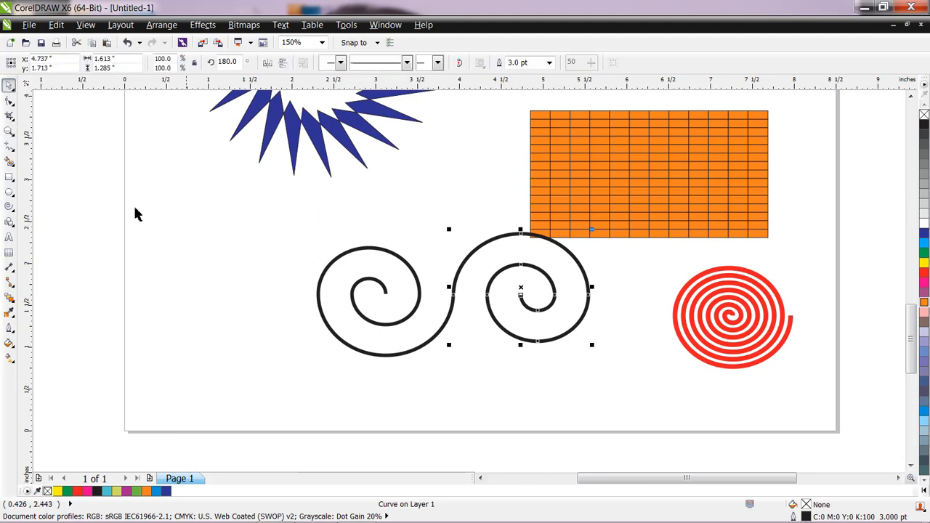
pyautogui.moveTo(280, 213); pyautogui.dragTo(639, 401)
pyautogui.click(459, 303)
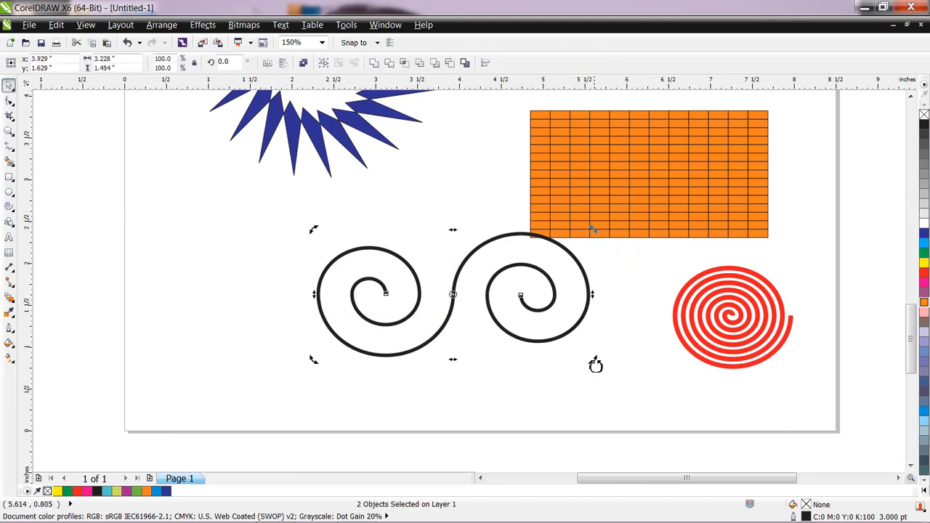
pyautogui.moveTo(592, 364); pyautogui.dragTo(583, 375)
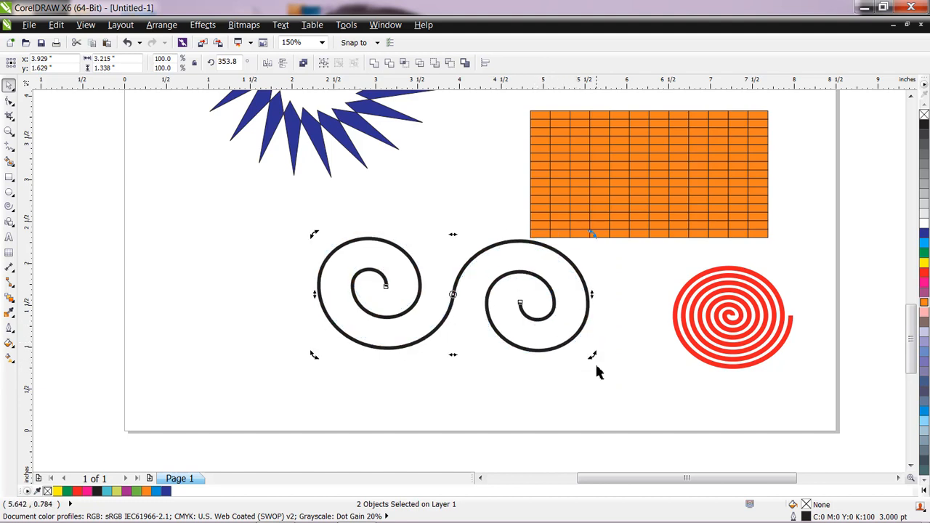
pyautogui.moveTo(593, 356); pyautogui.dragTo(596, 357)
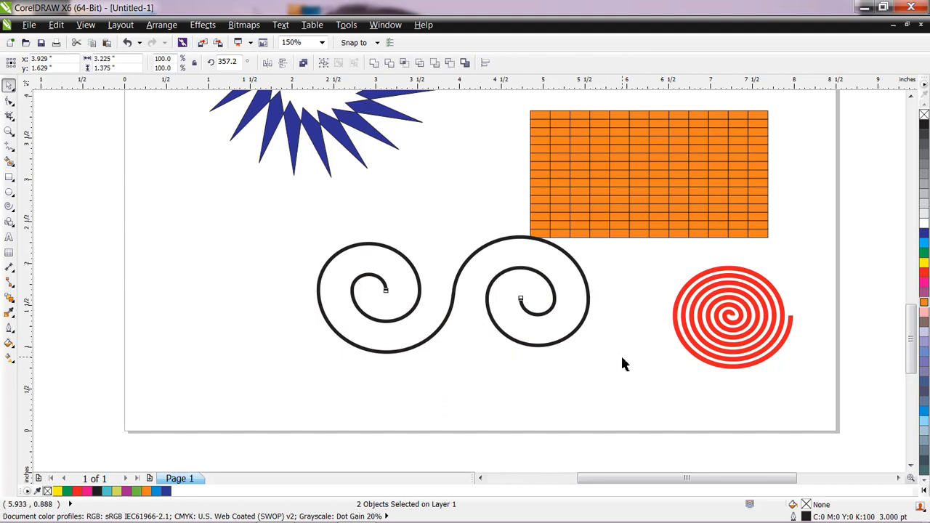
# Try to paste a copy of the single spiral and place it left of the joined pair, and undo both changes
pyautogui.click(577, 346)
pyautogui.moveTo(294, 225); pyautogui.dragTo(601, 389)
pyautogui.hotkey('ctrl', 'v')
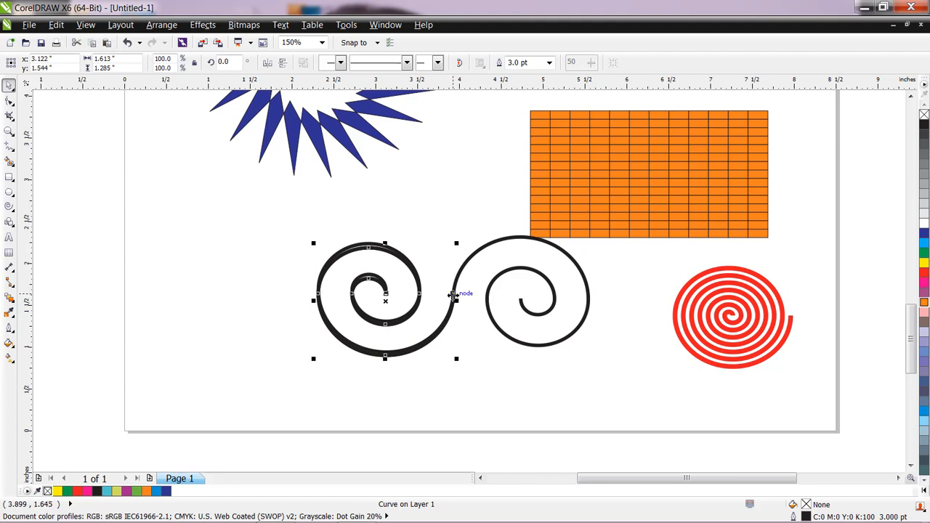
pyautogui.moveTo(452, 295); pyautogui.dragTo(205, 286)
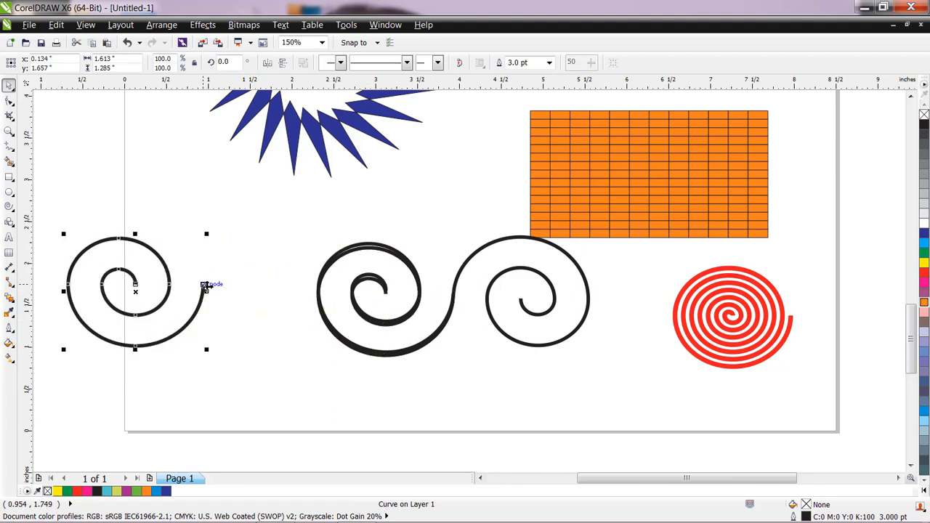
pyautogui.hotkey('ctrl', 'z')
pyautogui.hotkey('ctrl', 'z')
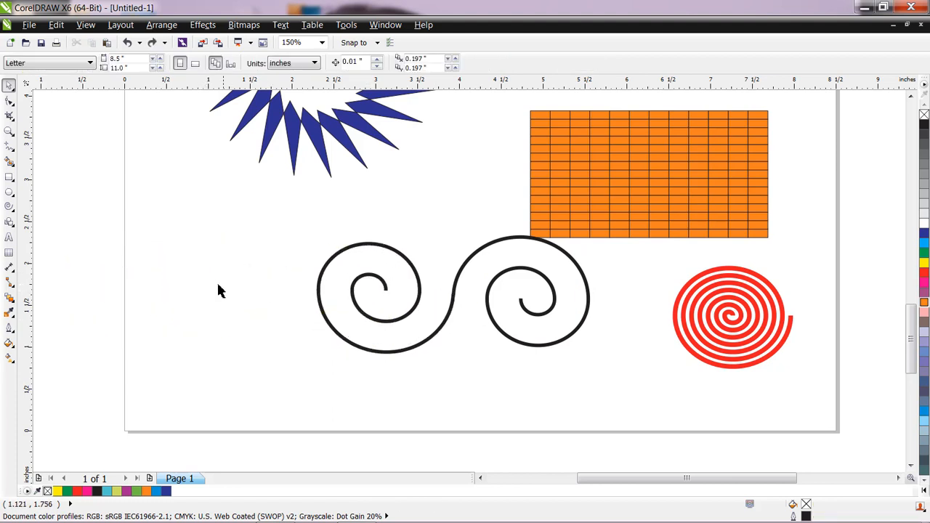
# Group the two joined black spirals and move the group below the orange grid, to X 3.912 and Y 1.475 inches
pyautogui.moveTo(292, 196); pyautogui.dragTo(650, 395)
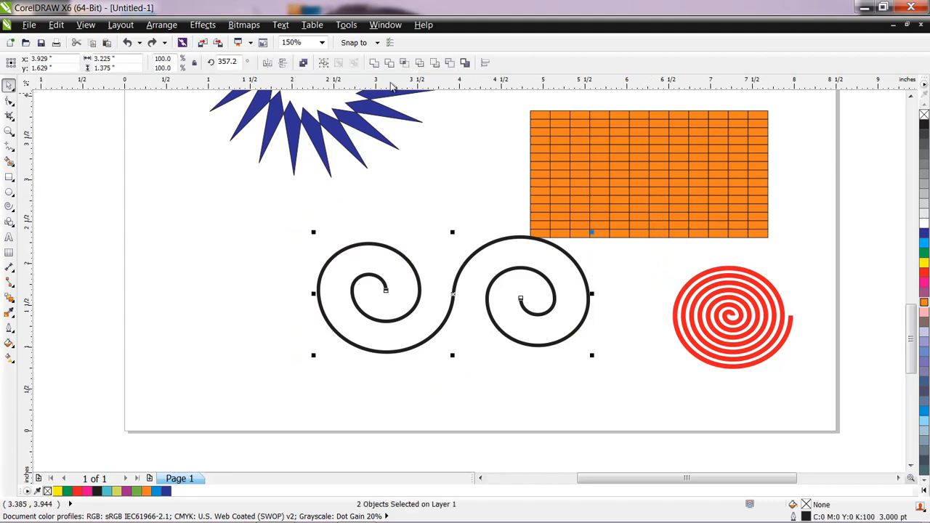
pyautogui.click(324, 63)
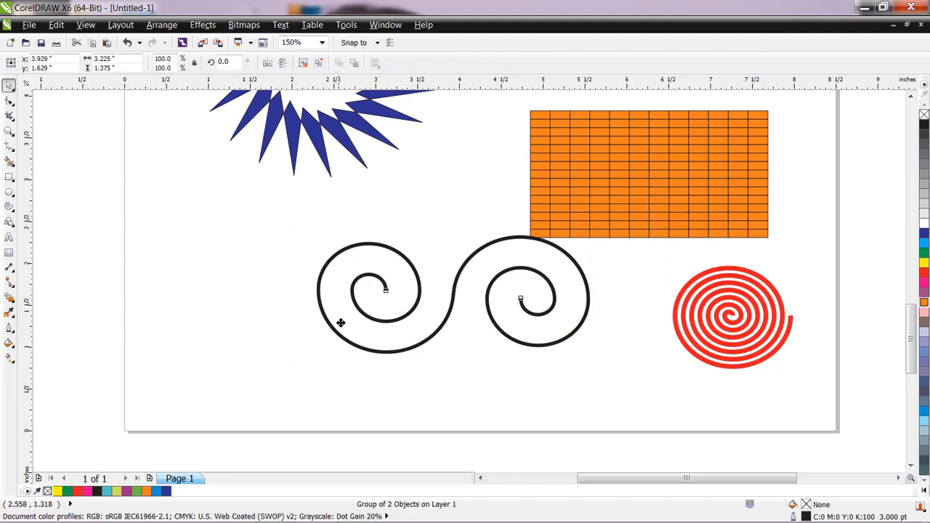
pyautogui.moveTo(339, 322); pyautogui.dragTo(337, 335)
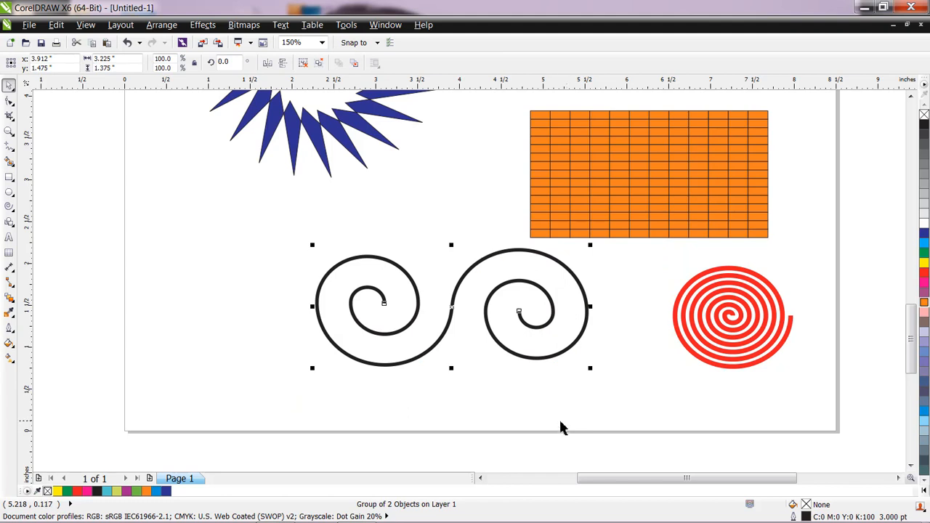
# Duplicate the spiral group and place the copy at X 0.67 and Y 1.401 inches, touching the original's left side
pyautogui.moveTo(453, 303); pyautogui.dragTo(183, 315)
pyautogui.scroll(2, 509, 397)
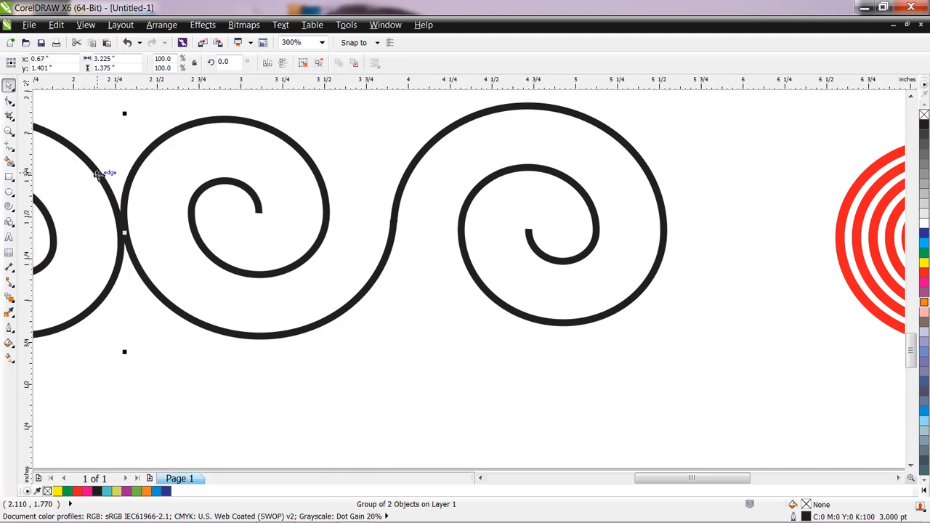
pyautogui.click(9, 132)
pyautogui.rightClick(336, 272)
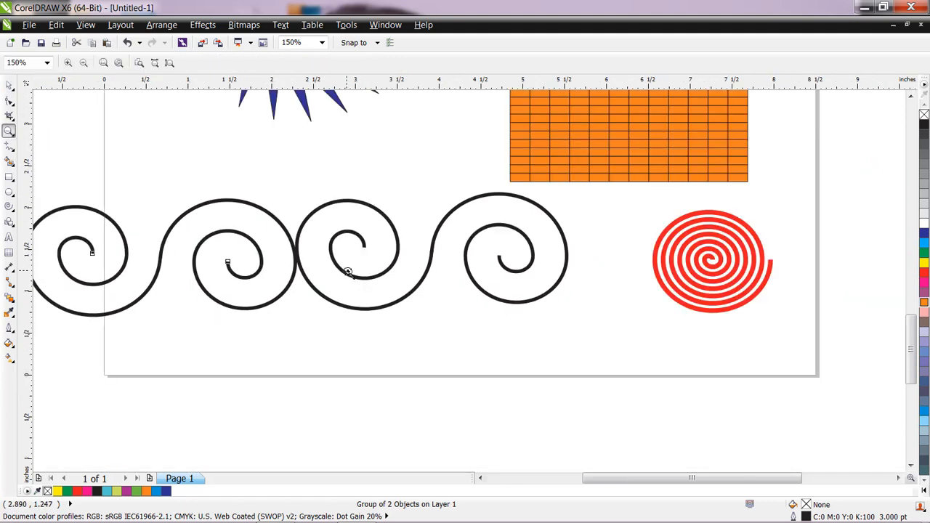
pyautogui.rightClick(346, 273)
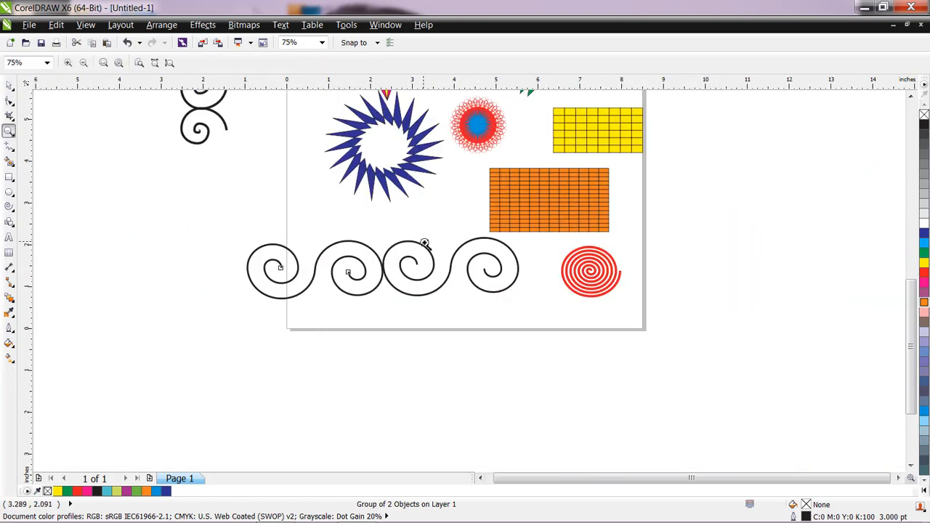
# Bring all finished shapes into view and open the list of polygon, star, complex star, graph paper and spiral tools
pyautogui.click(911, 97)
pyautogui.click(911, 97)
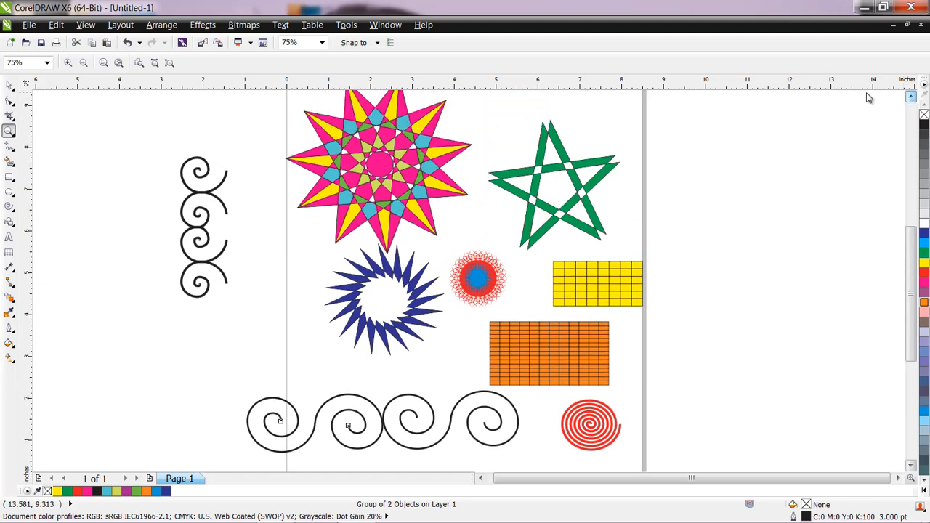
pyautogui.click(11, 212)
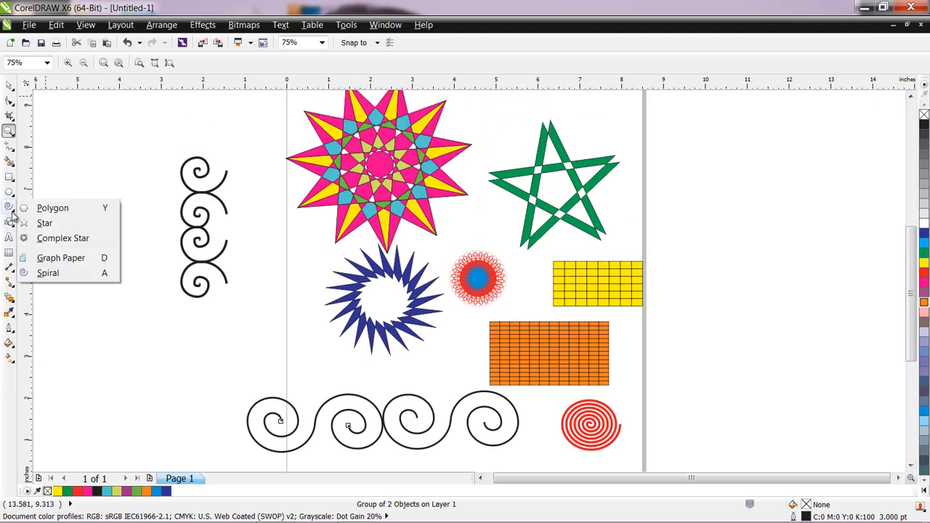